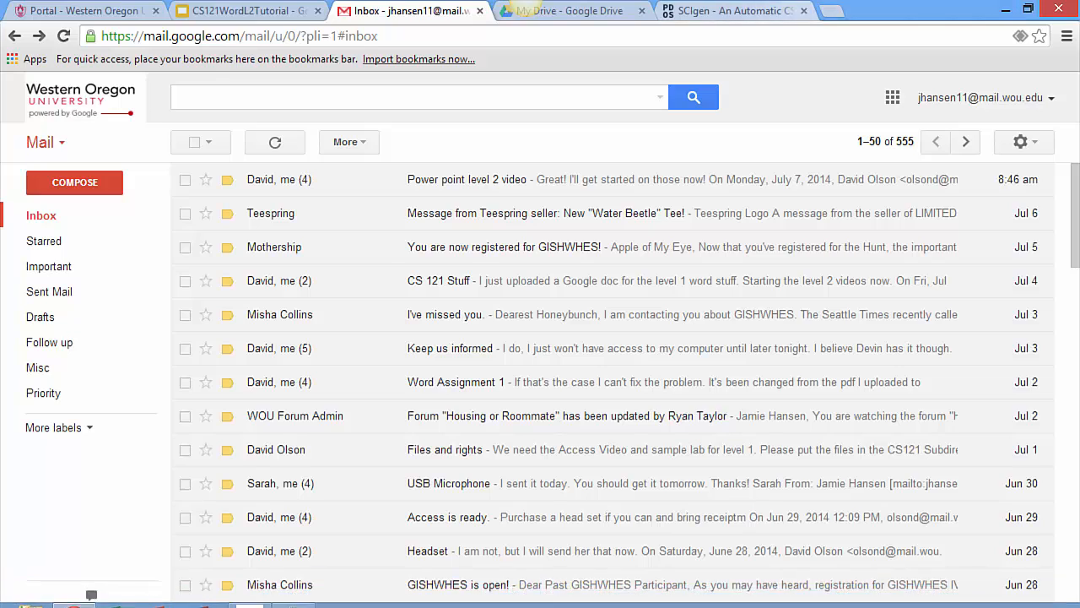
Switch to the SCIgen paper generator page and enter the first author's full name
click(727, 10)
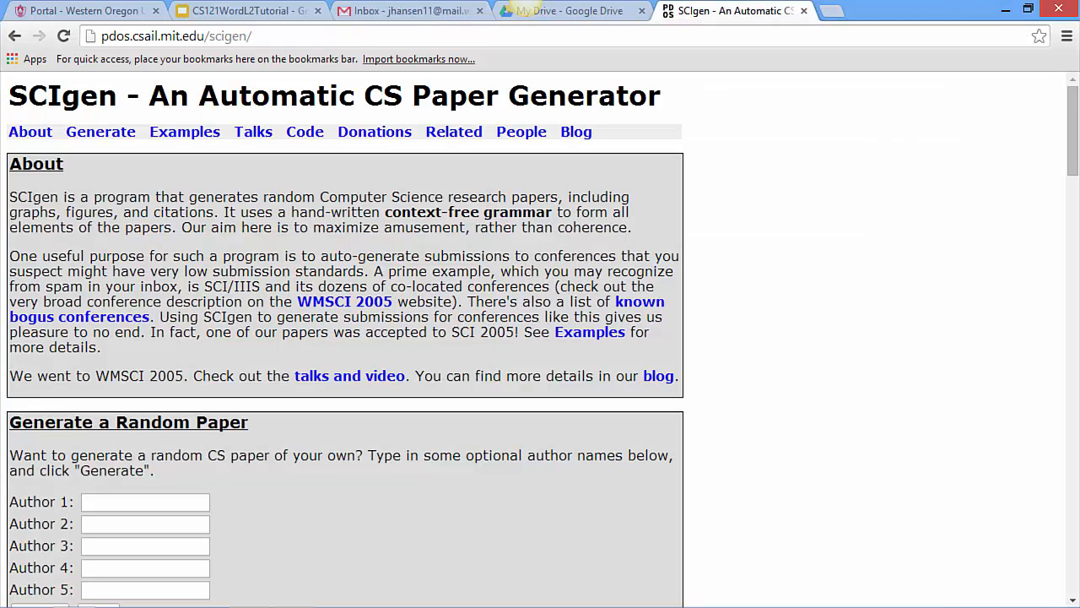
click(161, 502)
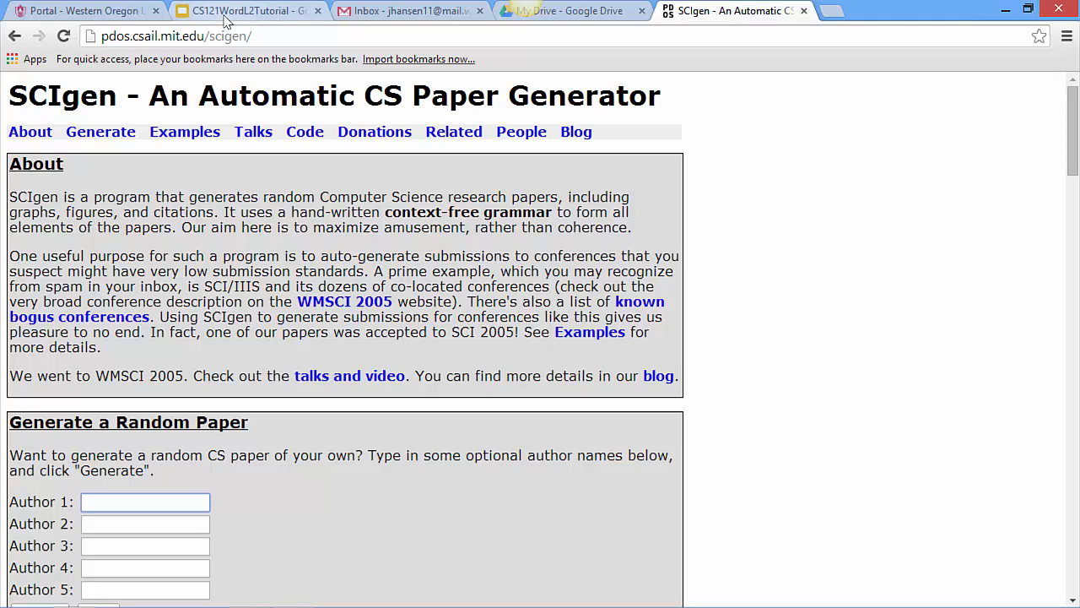
text(Jami)
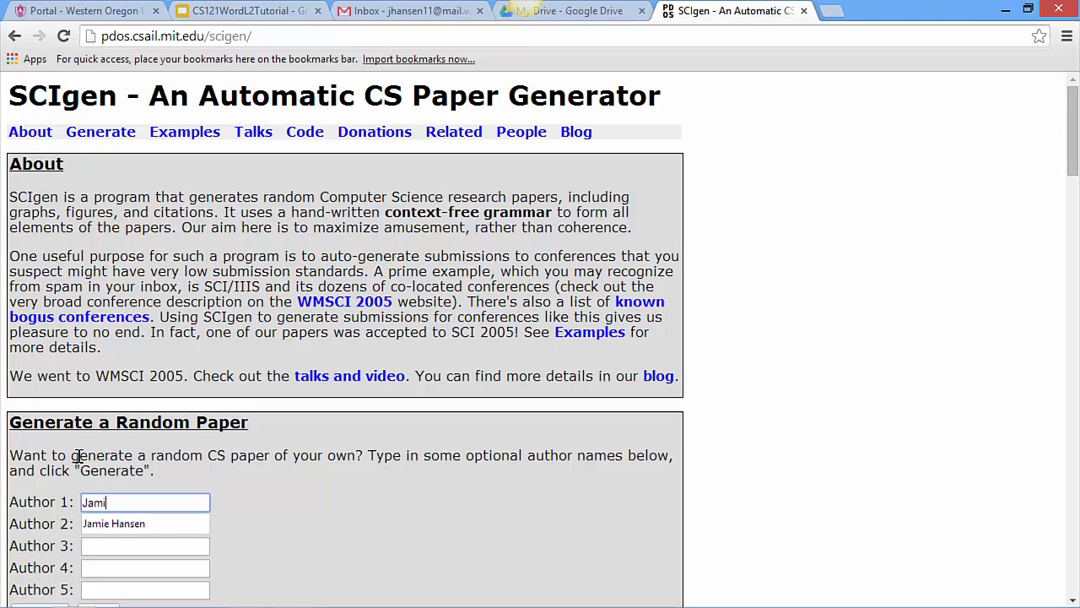
key(Down)
key(Tab)
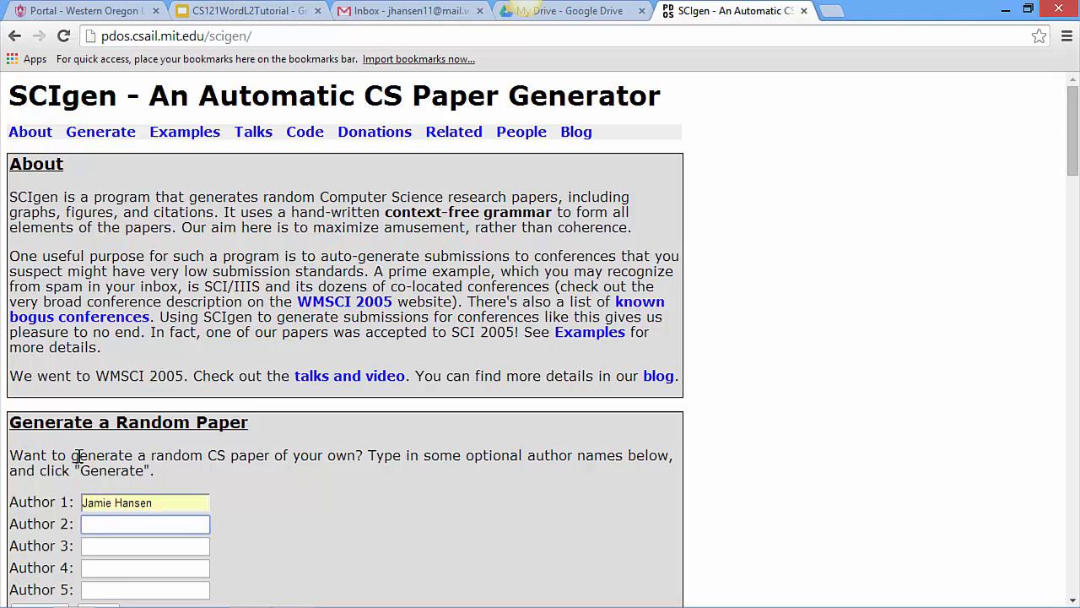
key(Tab)
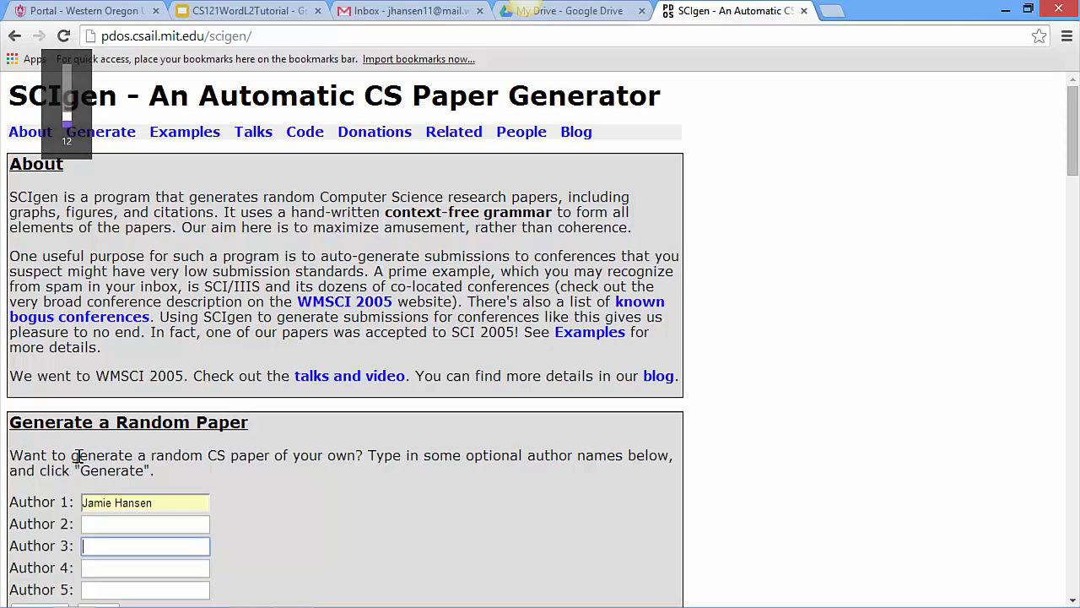
mouse_move(3, 581)
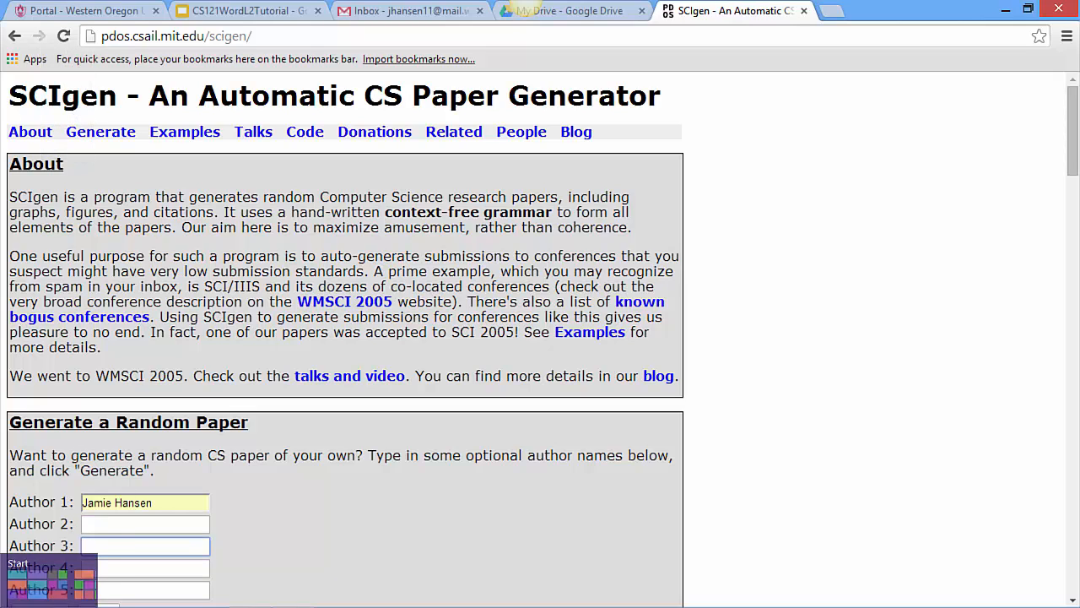
Enter the second and third authors' full names and generate the random paper
click(117, 524)
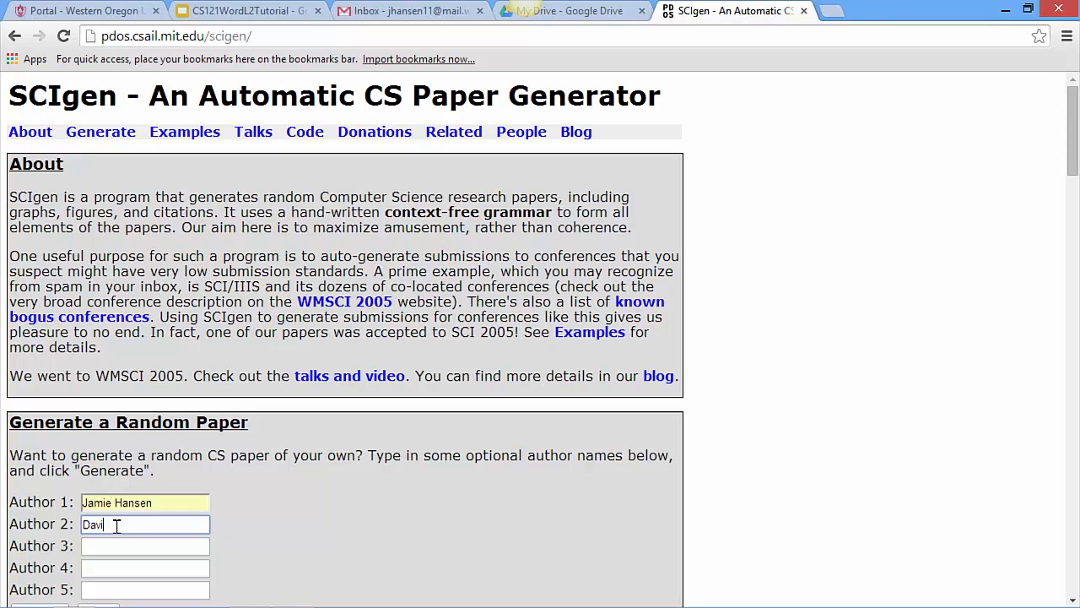
key(Tab)
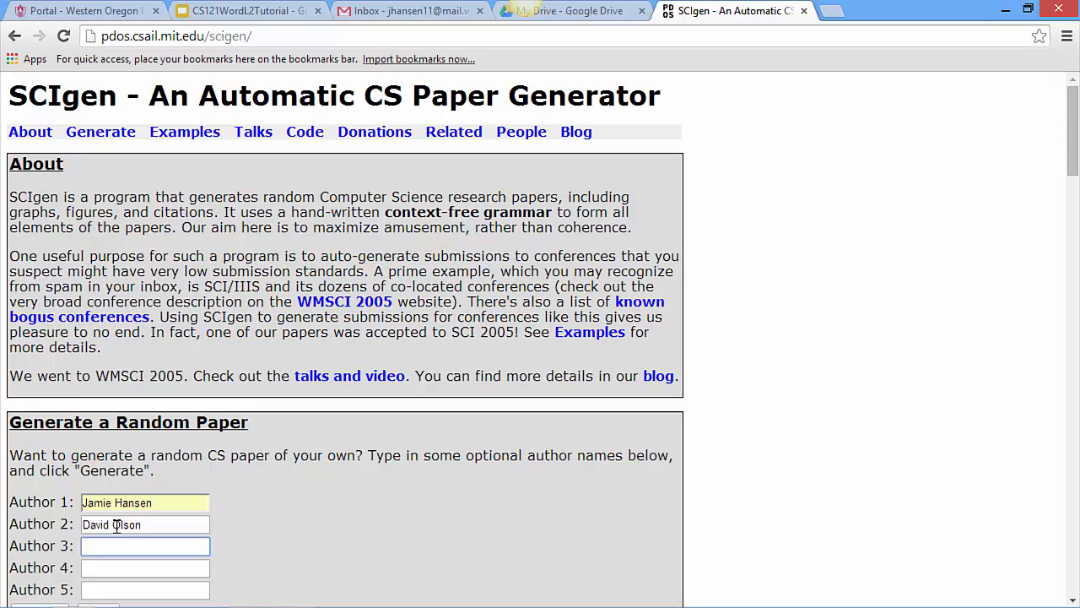
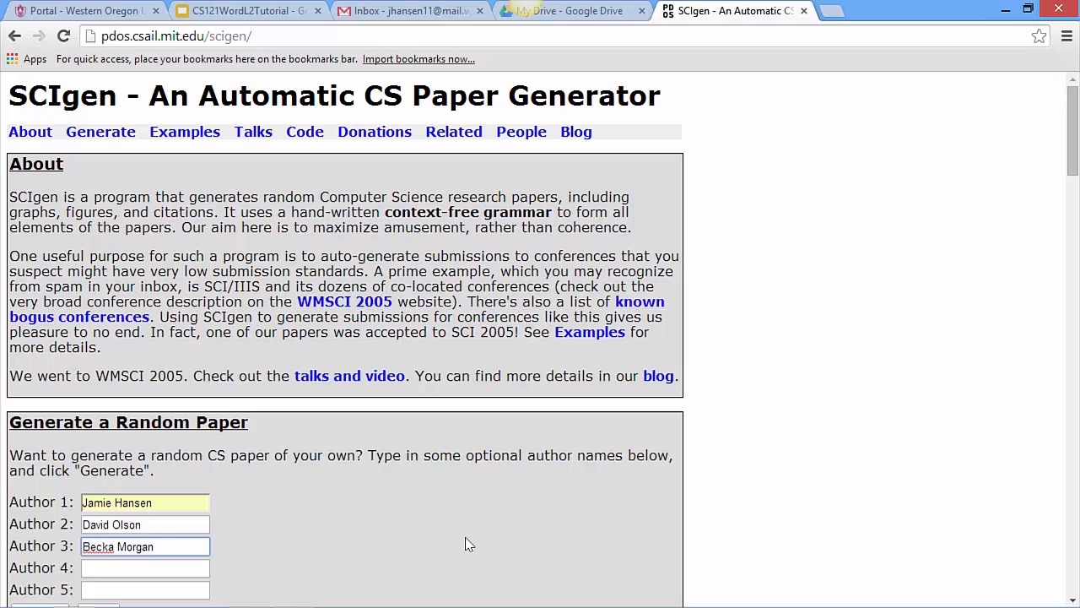
scroll(1049, 234, down, 3)
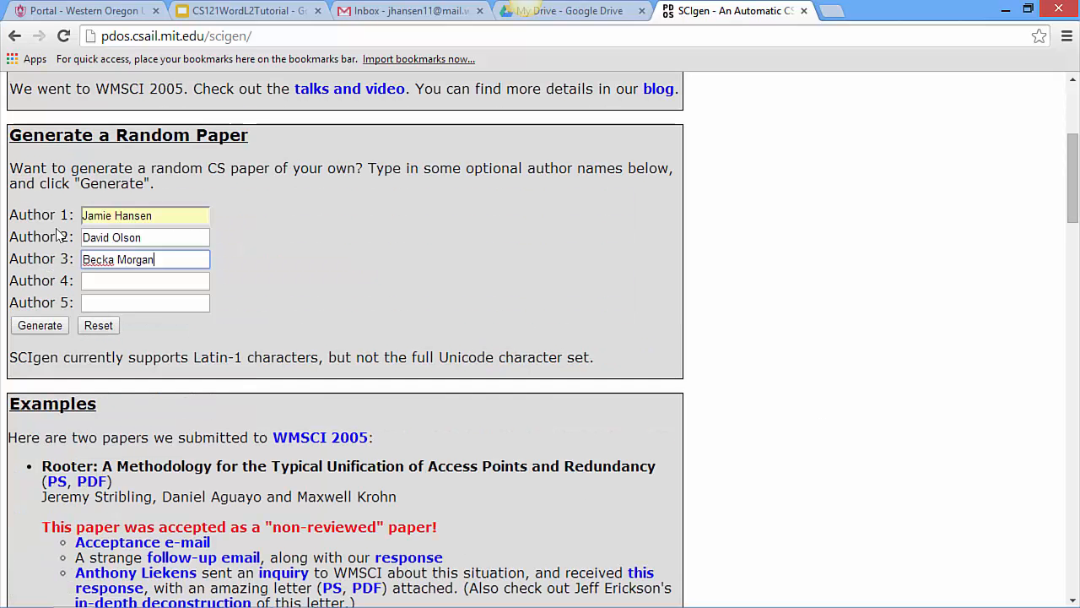
click(38, 326)
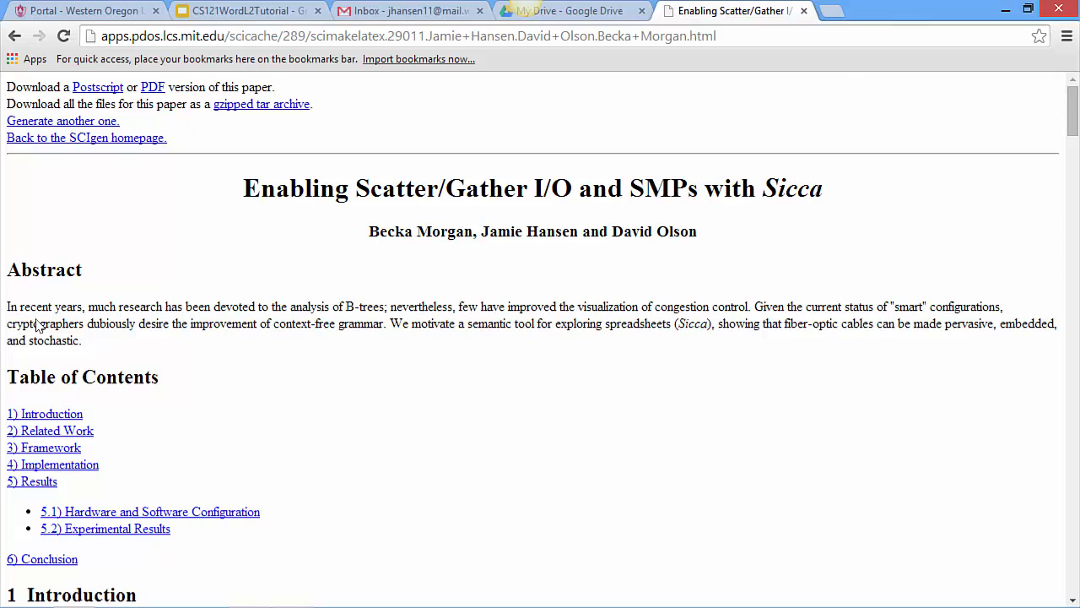
Copy the entire contents of the generated paper's web page
drag(1074, 113, 1076, 116)
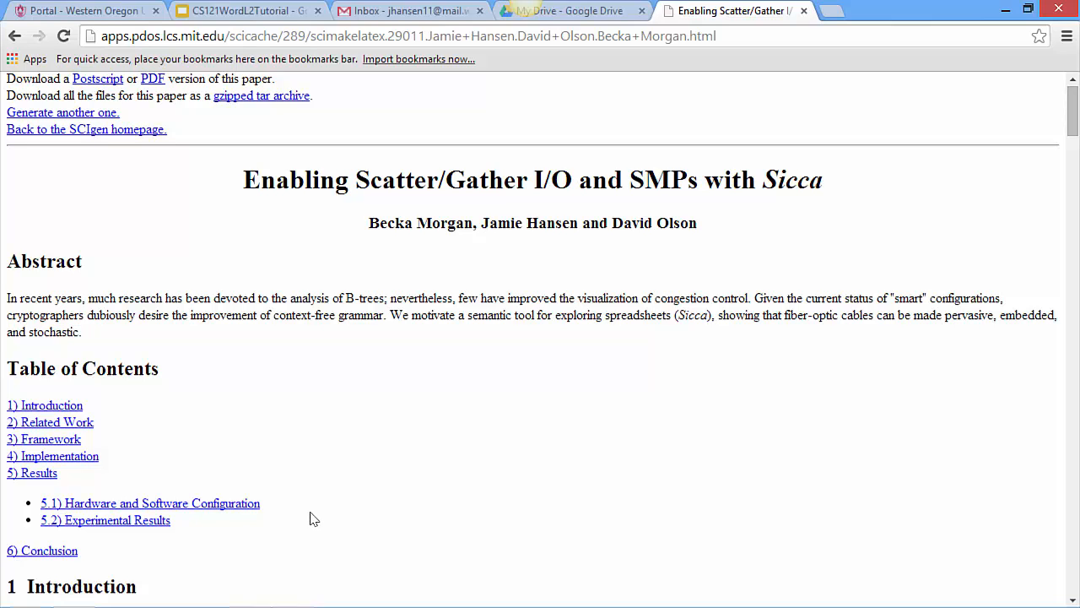
key(ctrl+a)
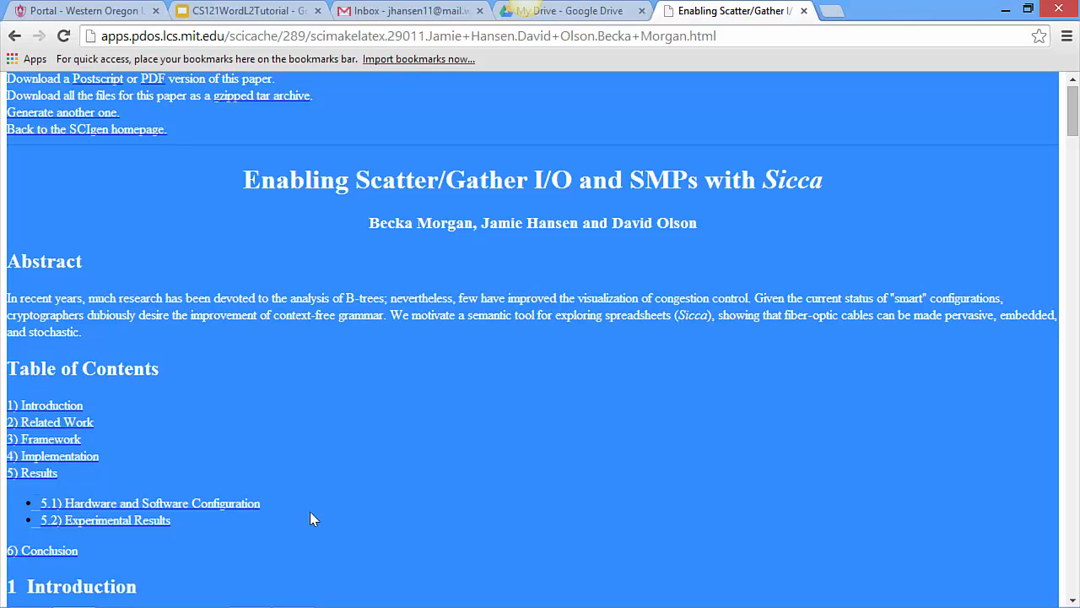
click(310, 512)
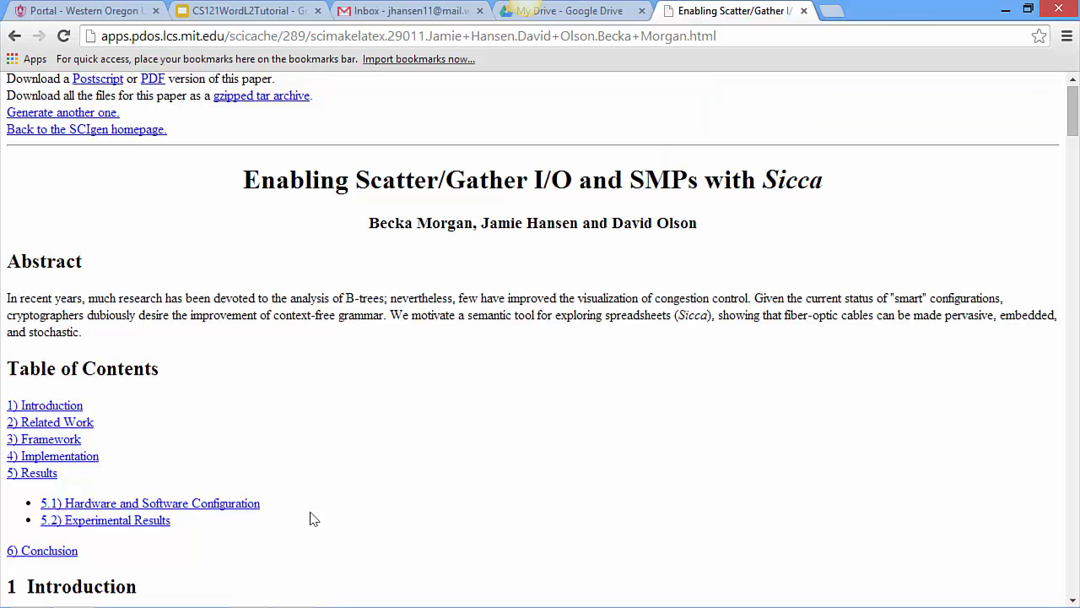
Open the Documents library in File Explorer and create a new folder there
mouse_move(252, 601)
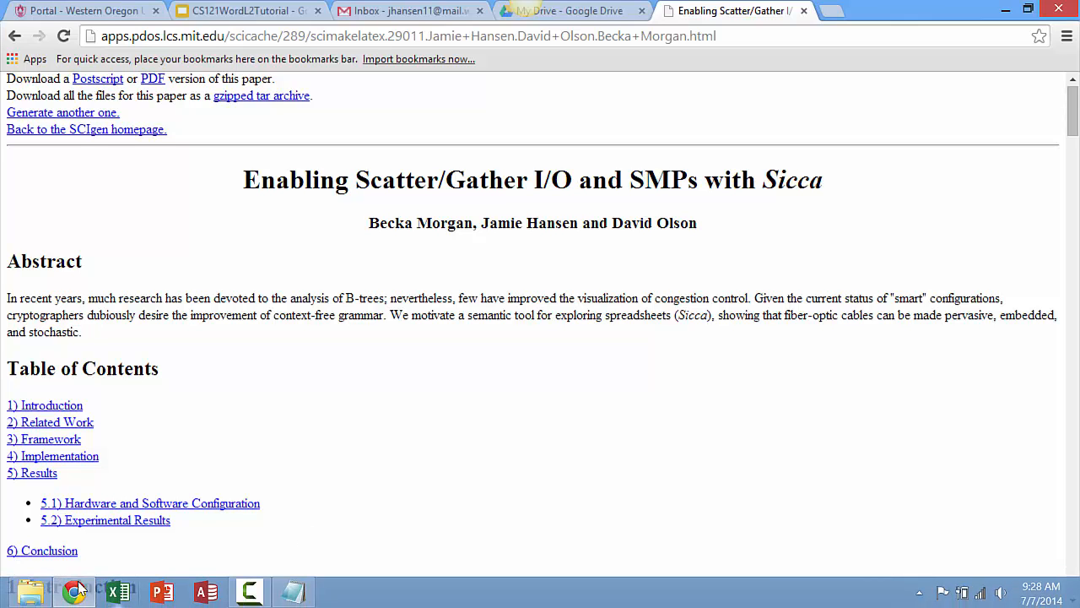
click(29, 589)
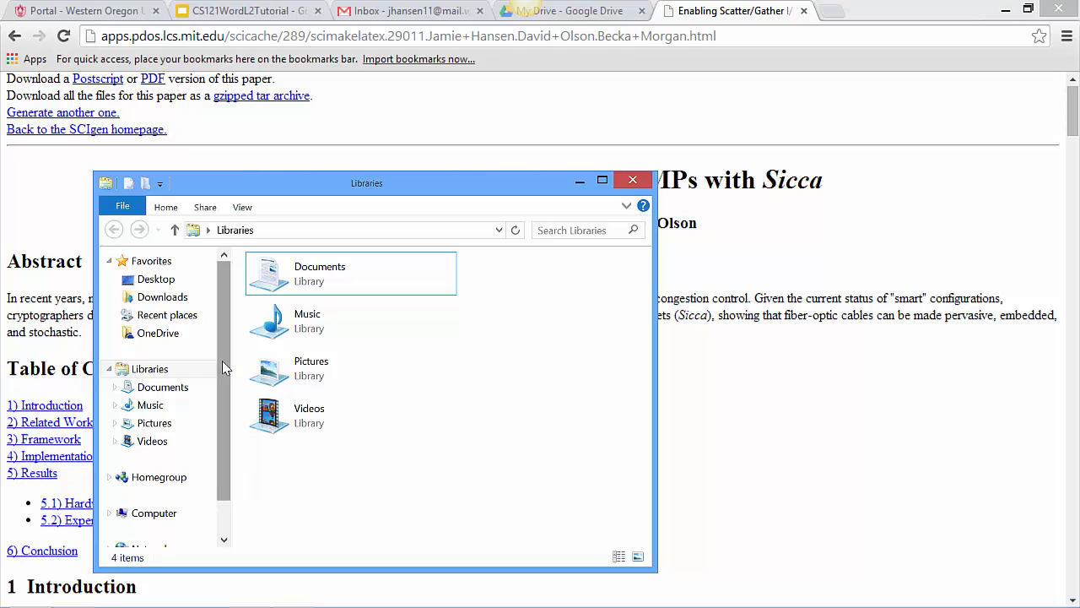
drag(222, 360, 233, 394)
click(164, 351)
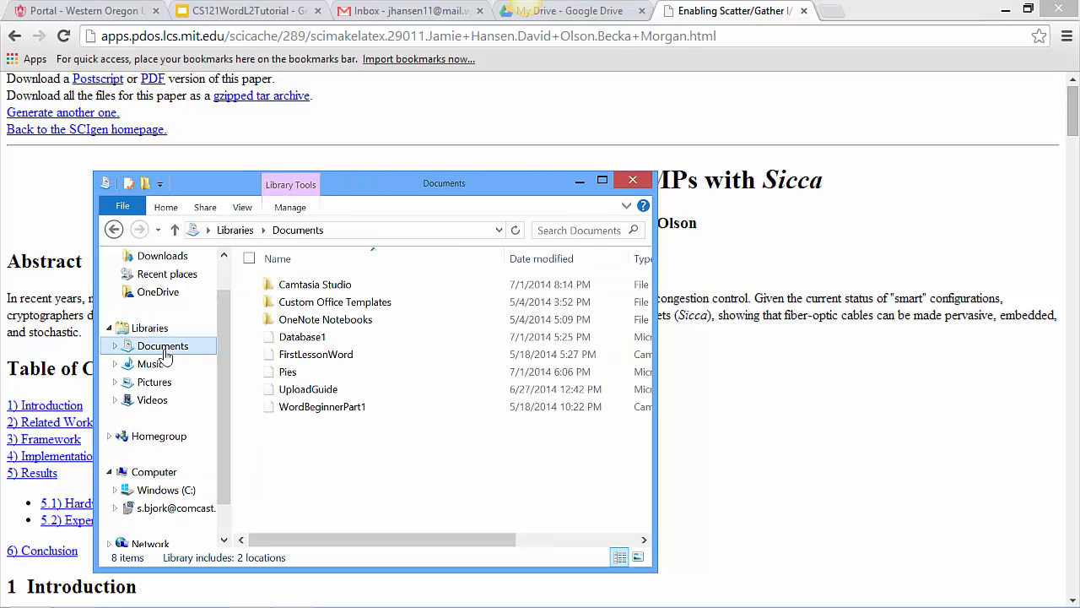
right_click(304, 438)
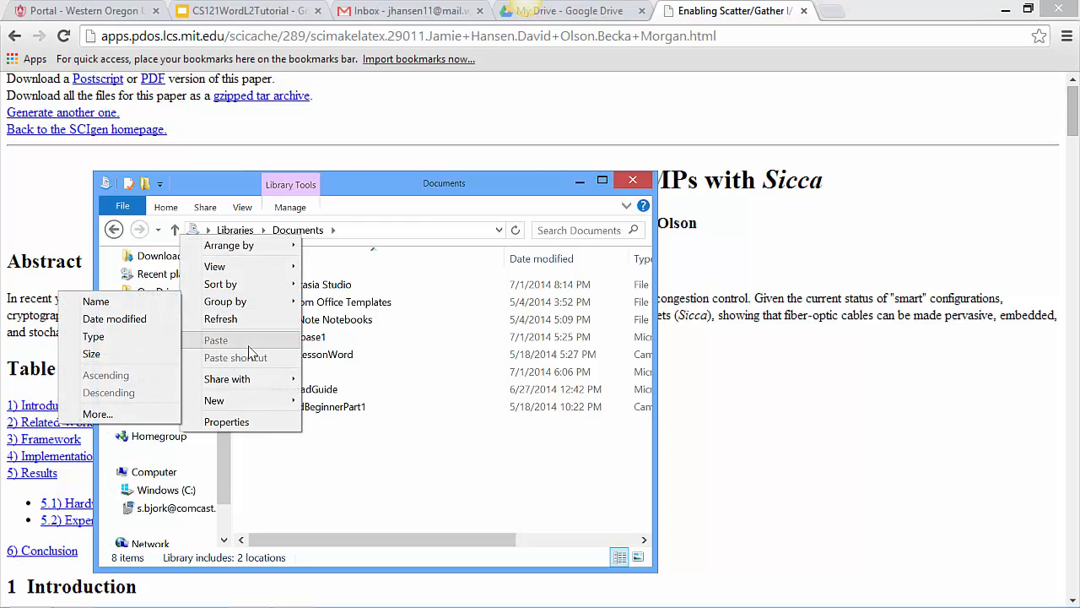
mouse_move(197, 460)
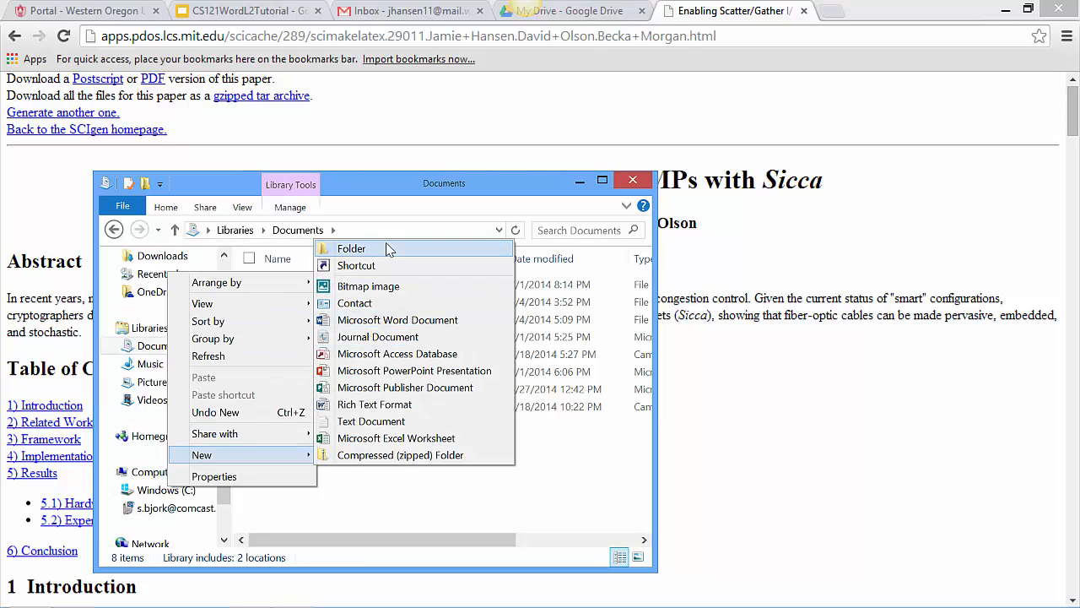
click(388, 248)
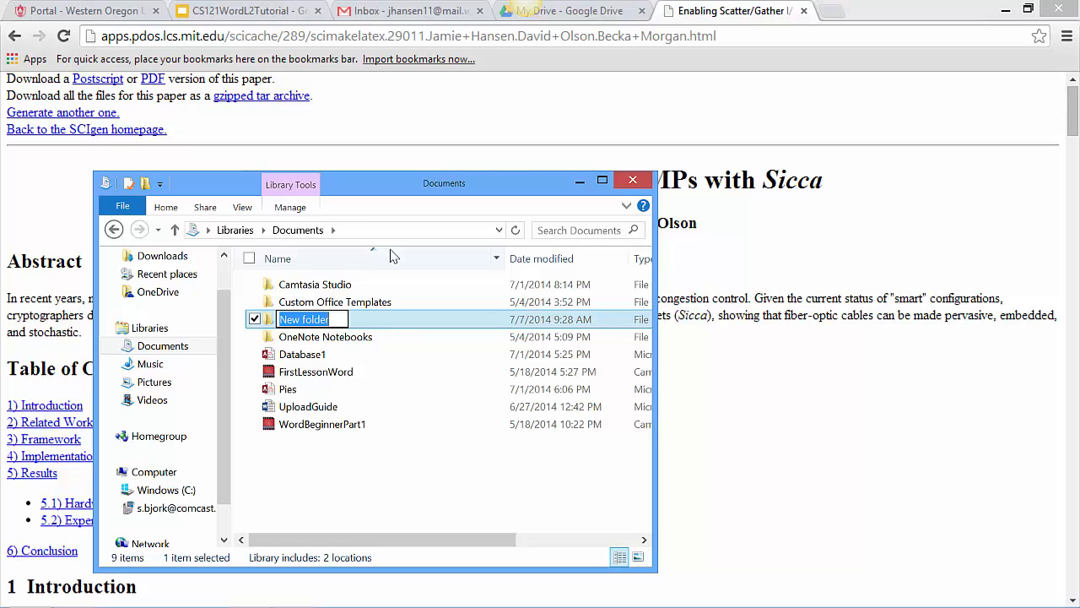
Name the new folder FakeResearchPaper
text(fake)
key(BackSpace)
key(BackSpace)
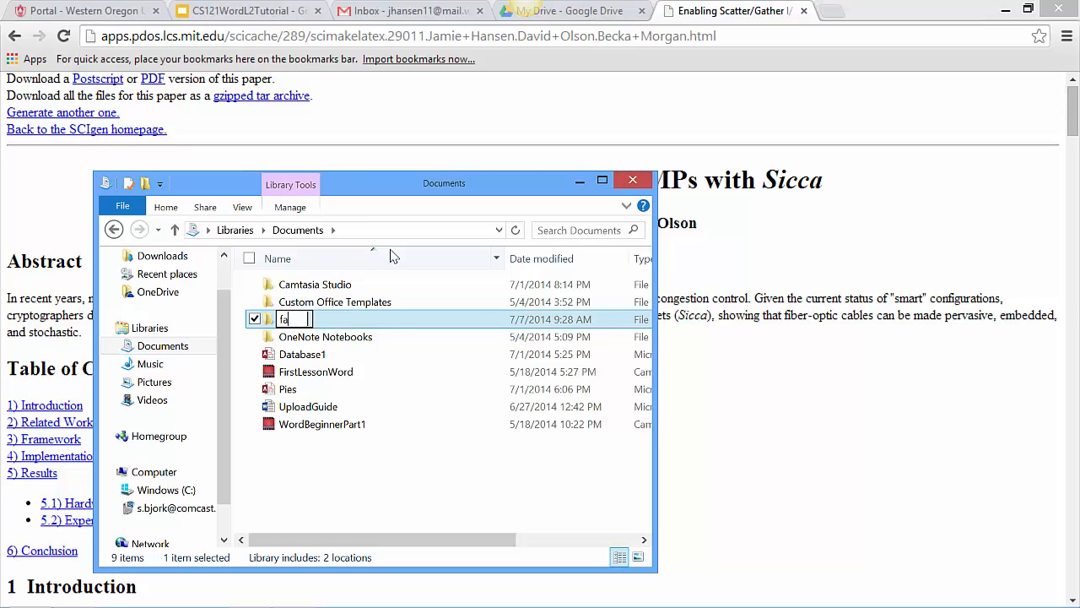
key(BackSpace)
key(BackSpace)
text(FakeR3se)
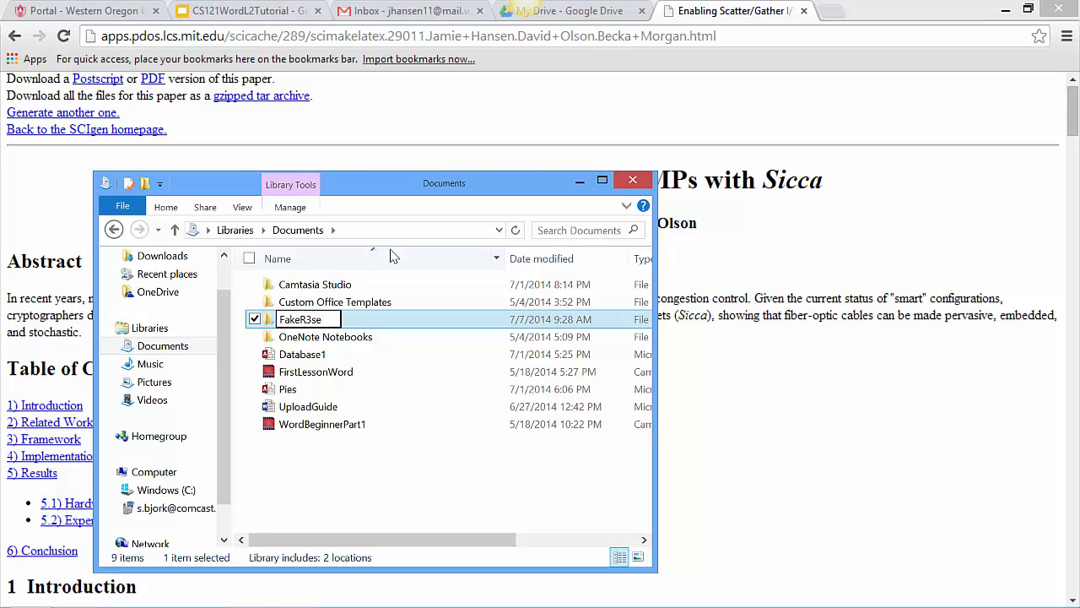
text(archPaper)
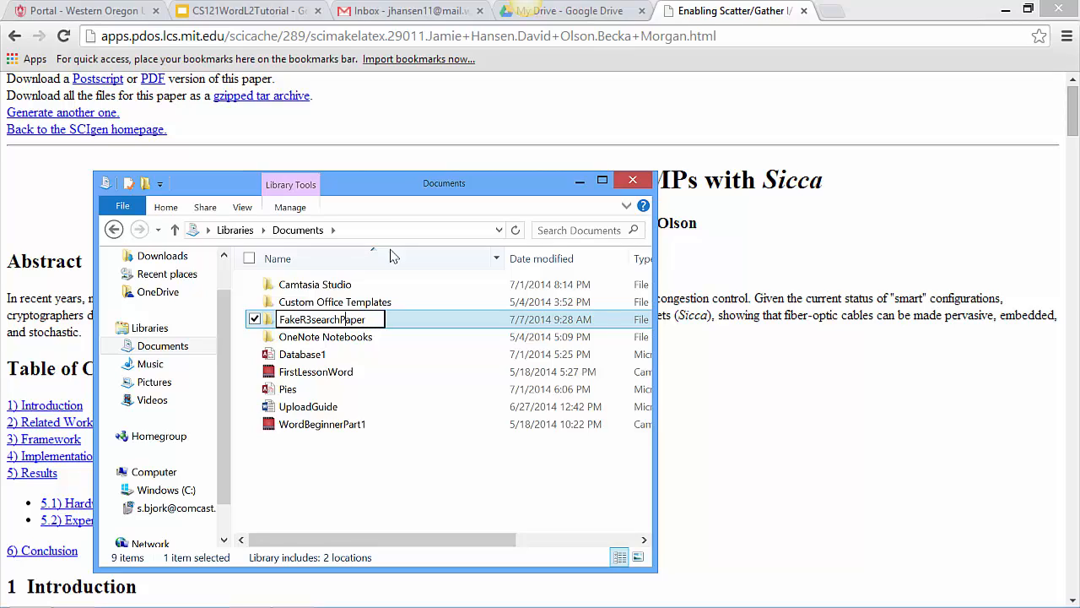
key(Left)
key(Left)
key(BackSpace)
text(eRe)
key(Return)
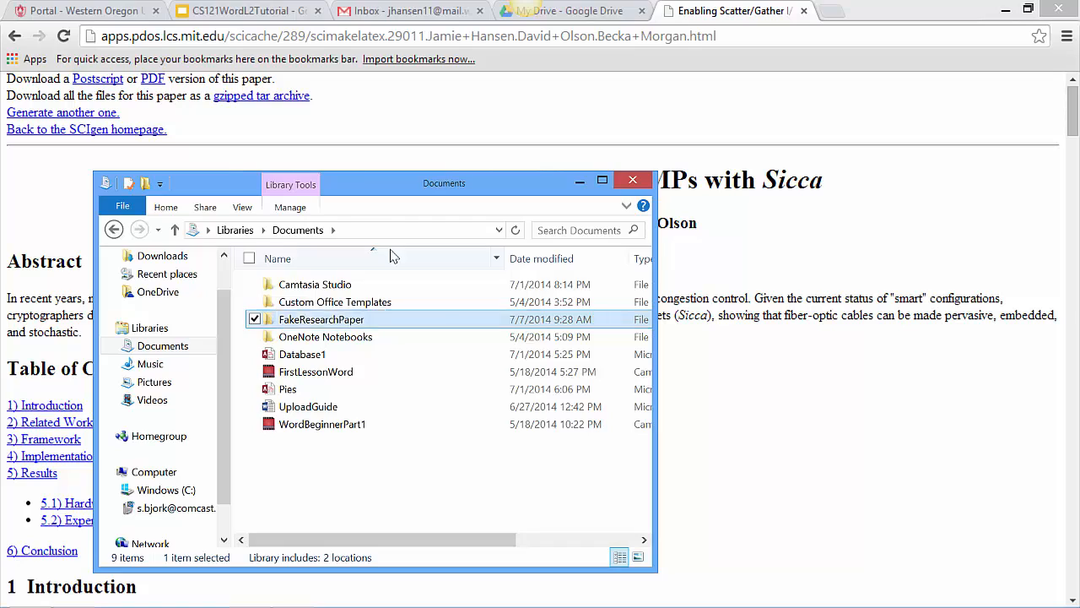
Save the generated paper's page as a complete webpage in the FakeResearchPaper folder under Documents
click(441, 163)
right_click(422, 276)
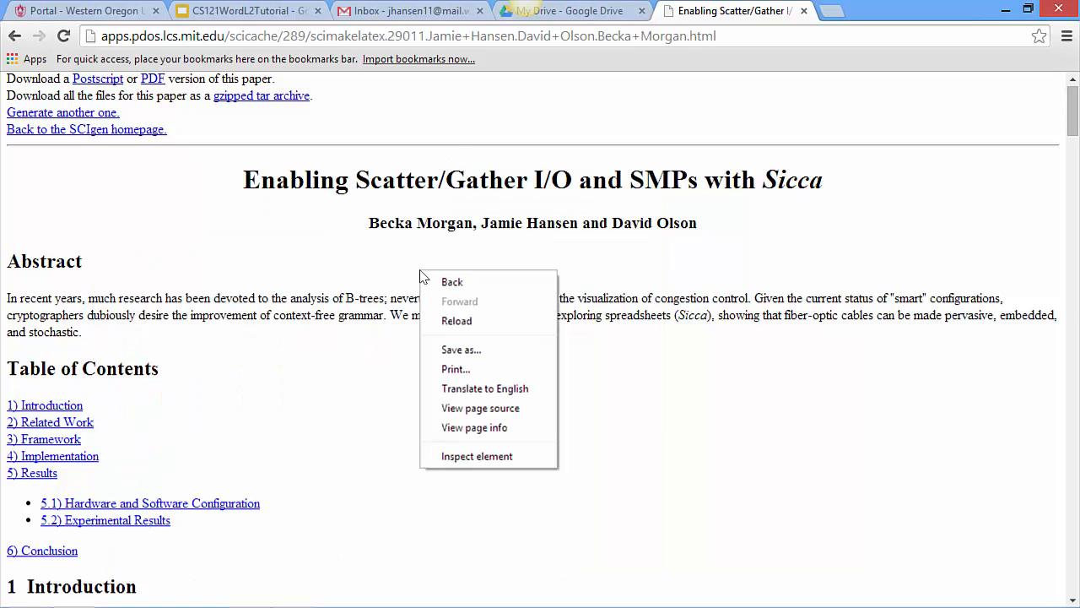
click(469, 351)
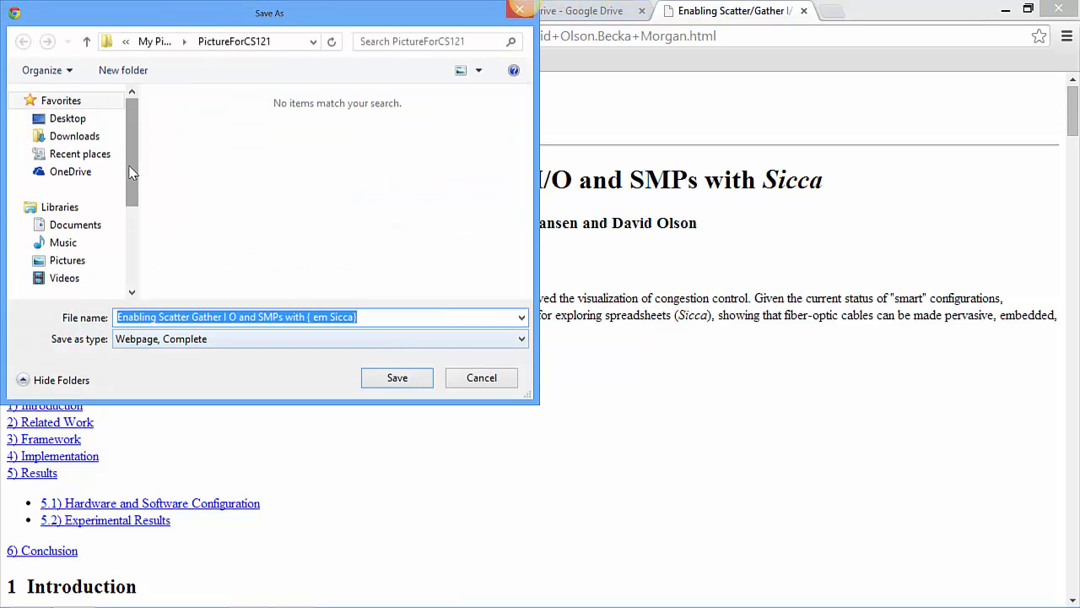
click(85, 224)
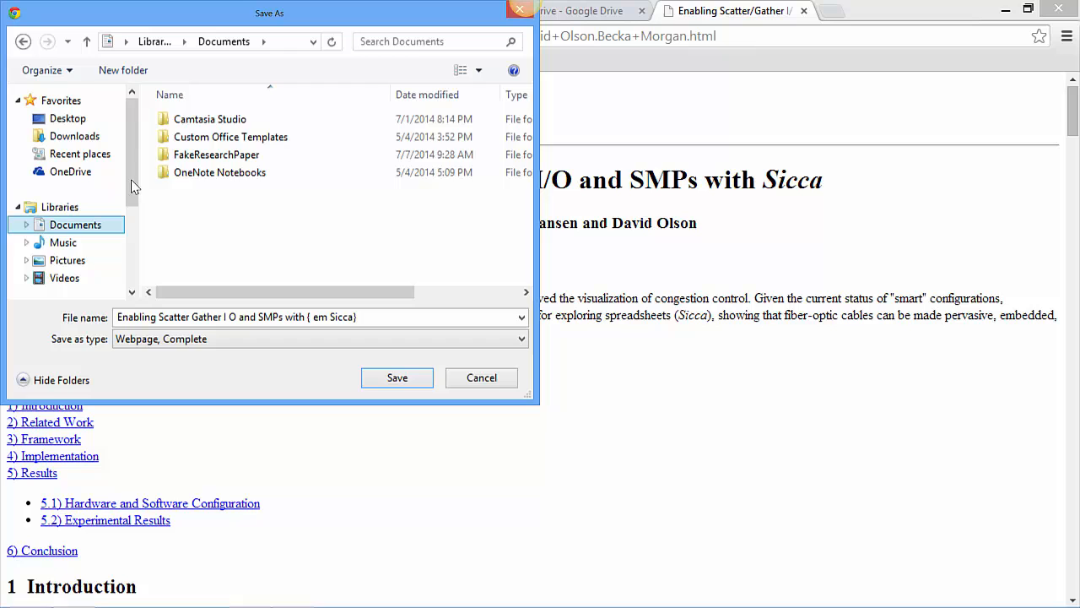
double_click(207, 152)
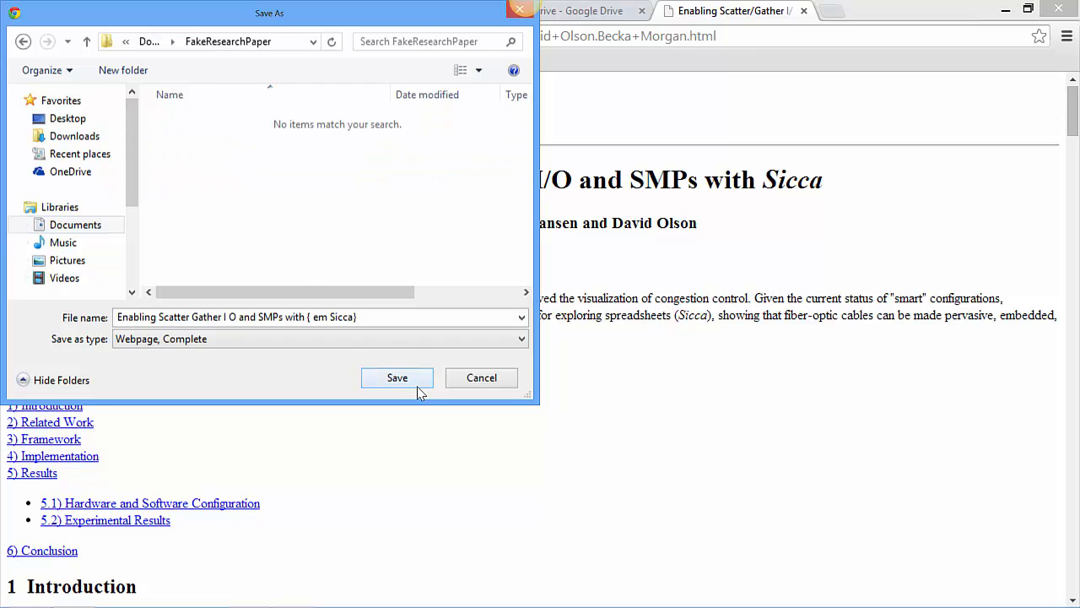
click(418, 386)
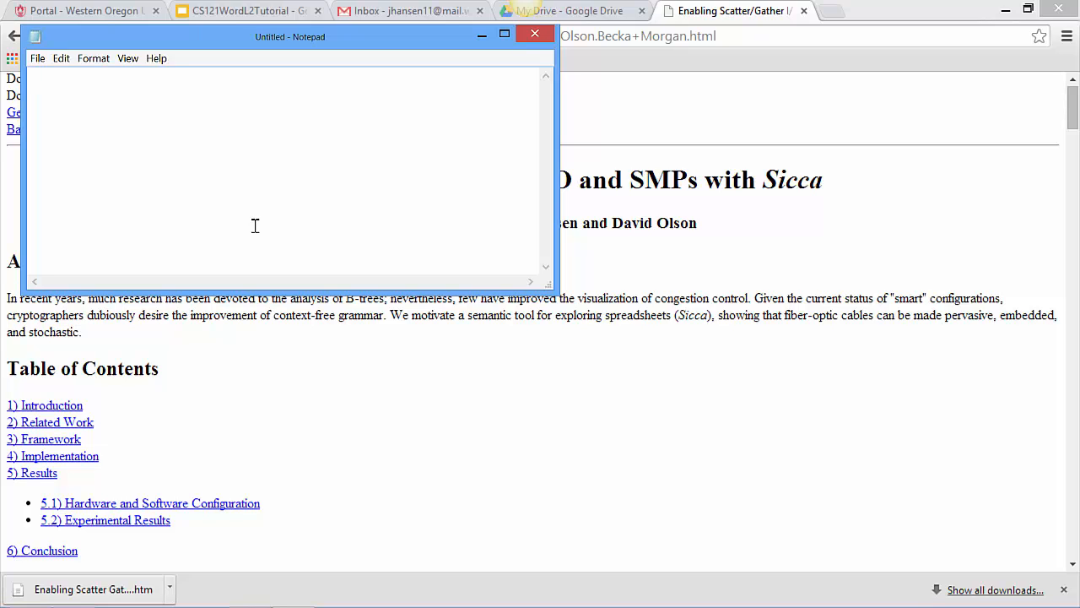
Paste the copied paper into the empty Notepad document, check its beginning, and return to the paper's web page
key(ctrl+v)
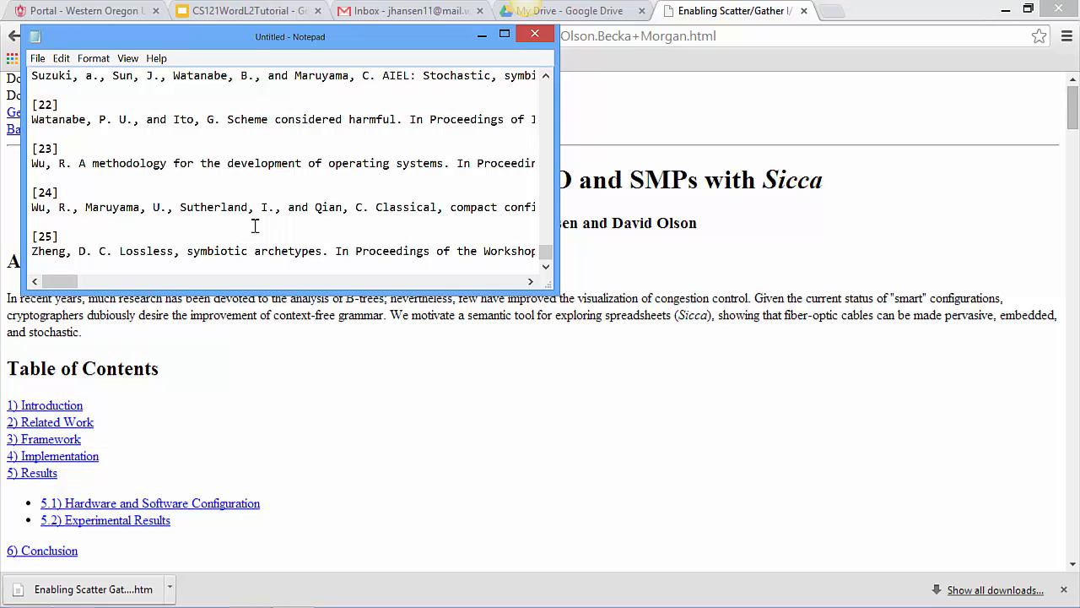
drag(546, 254, 513, 89)
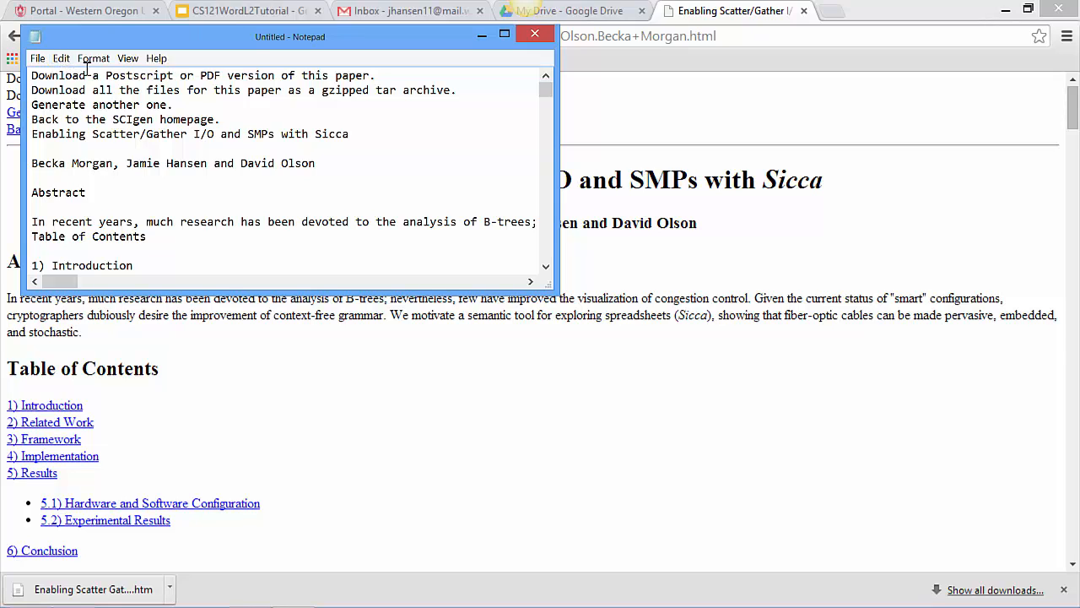
click(312, 365)
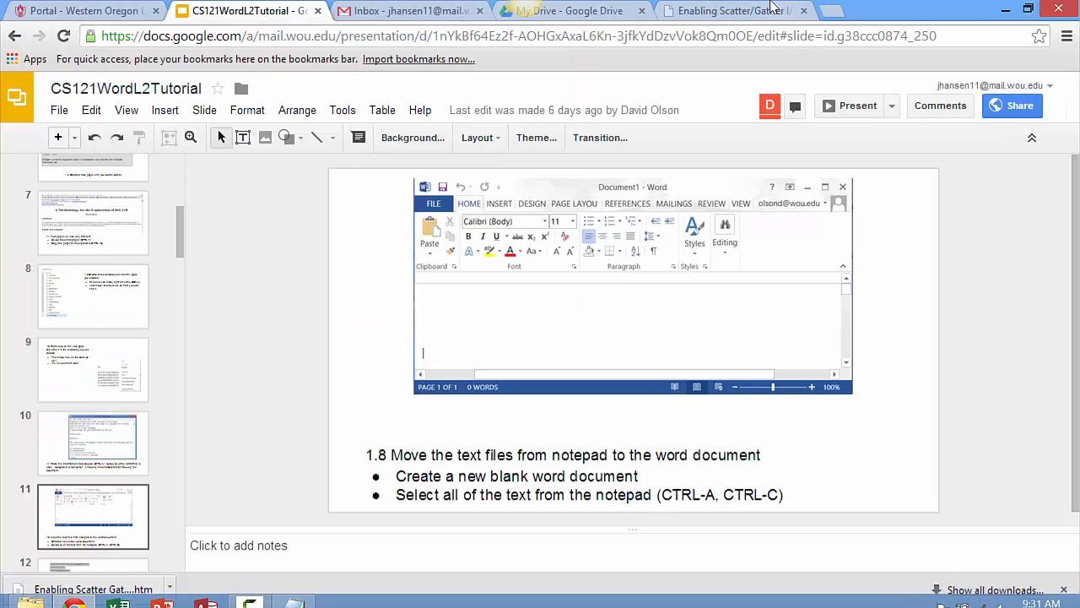
click(769, 9)
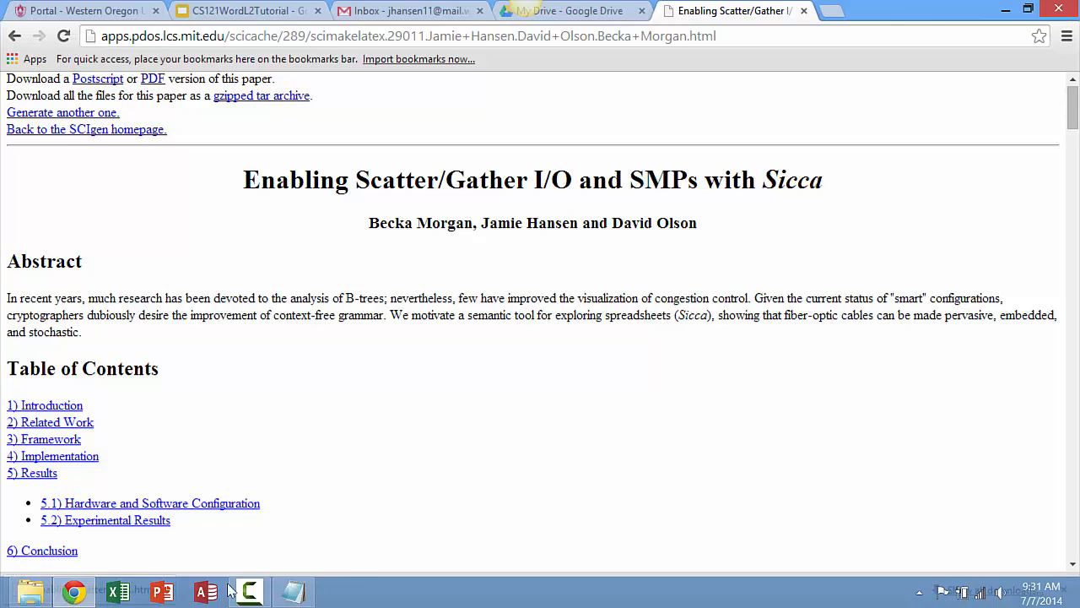
Launch Microsoft Word
mouse_move(293, 597)
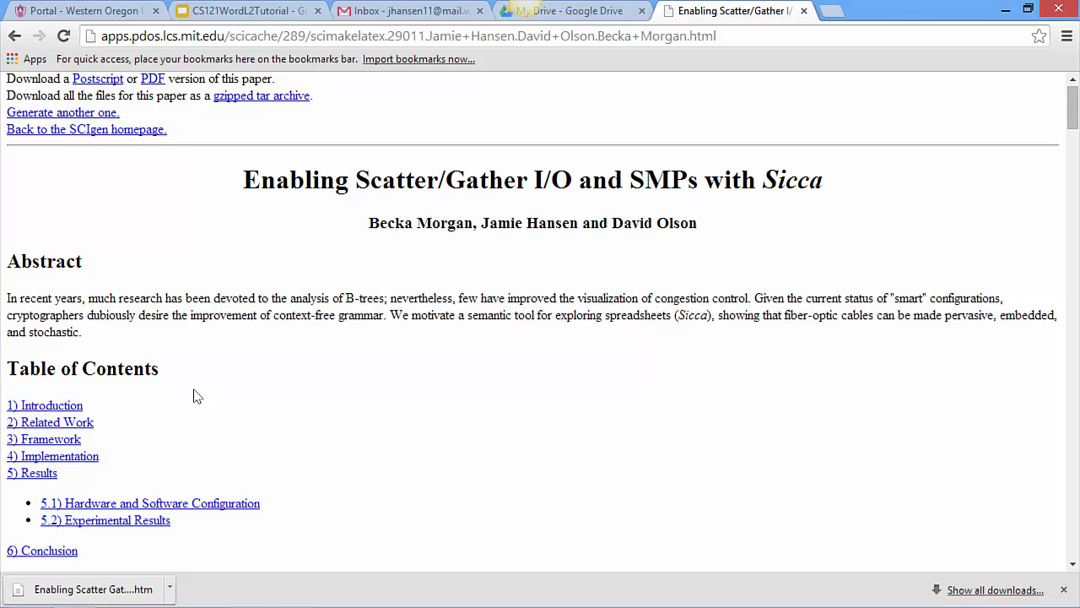
key(super)
scroll(193, 396, down, 5)
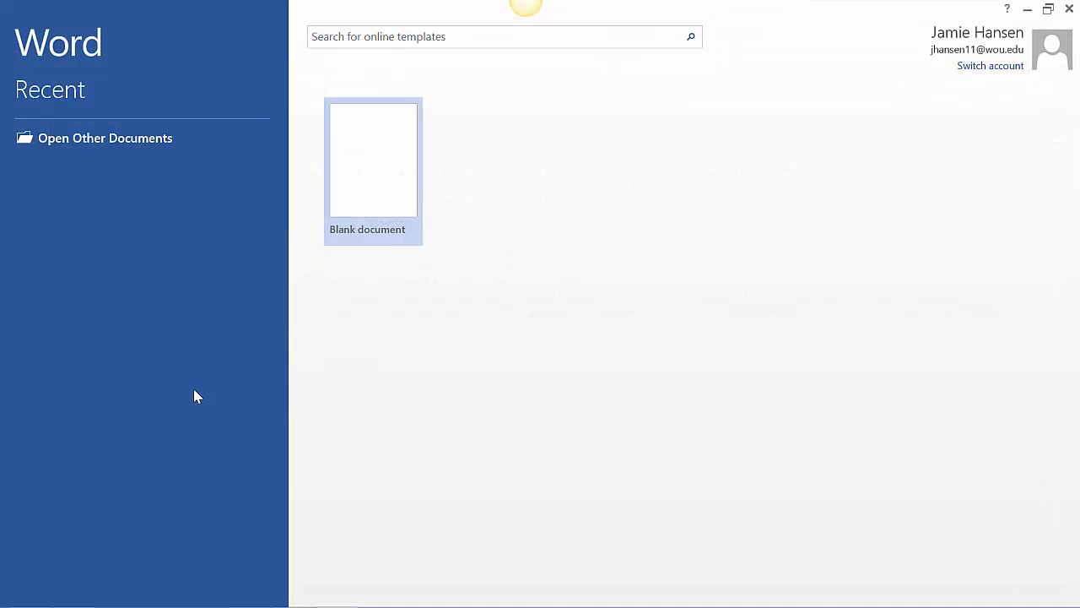
Create a blank document and paste the paper's entire text from the Notepad window into it
click(342, 223)
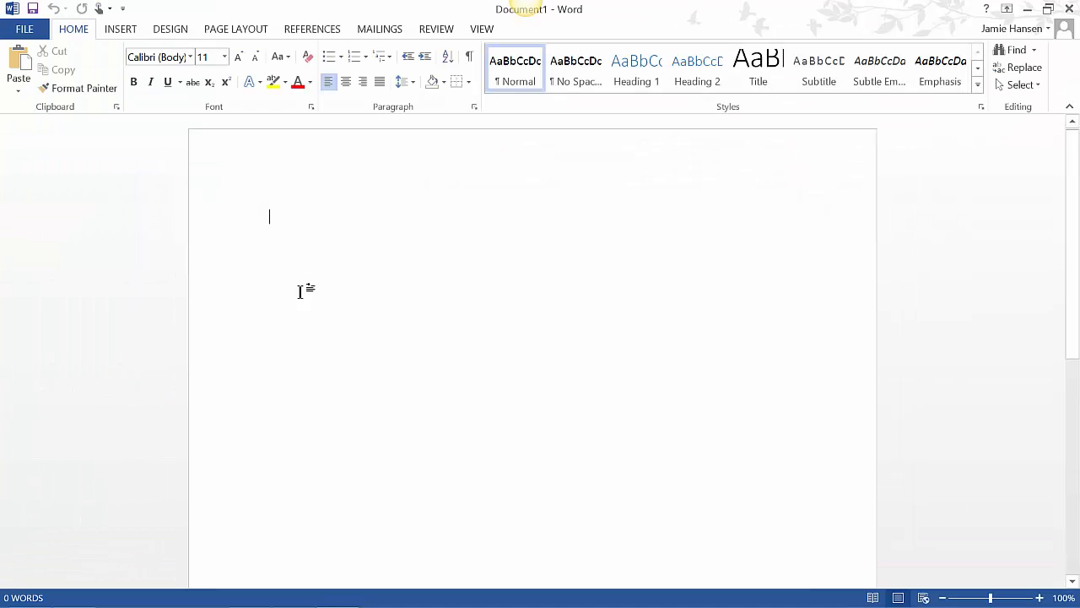
mouse_move(215, 603)
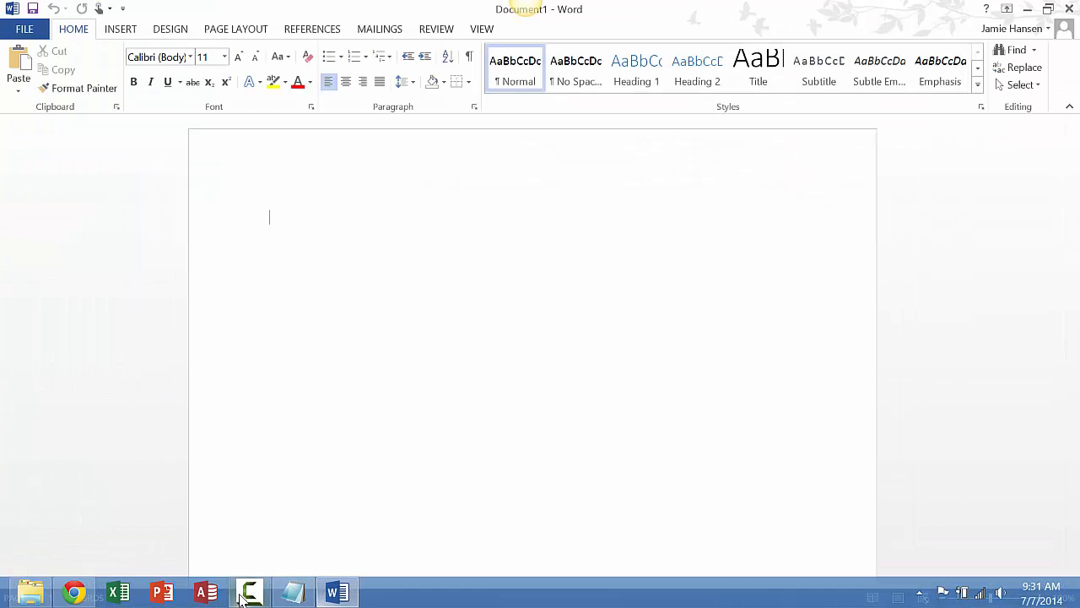
click(289, 598)
key(ctrl+a)
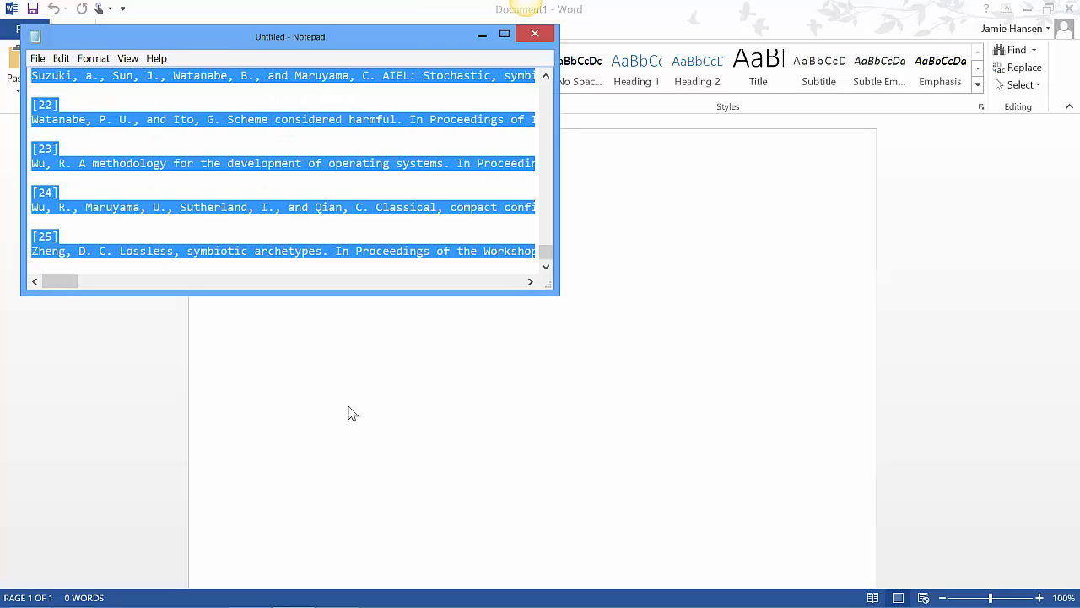
click(367, 437)
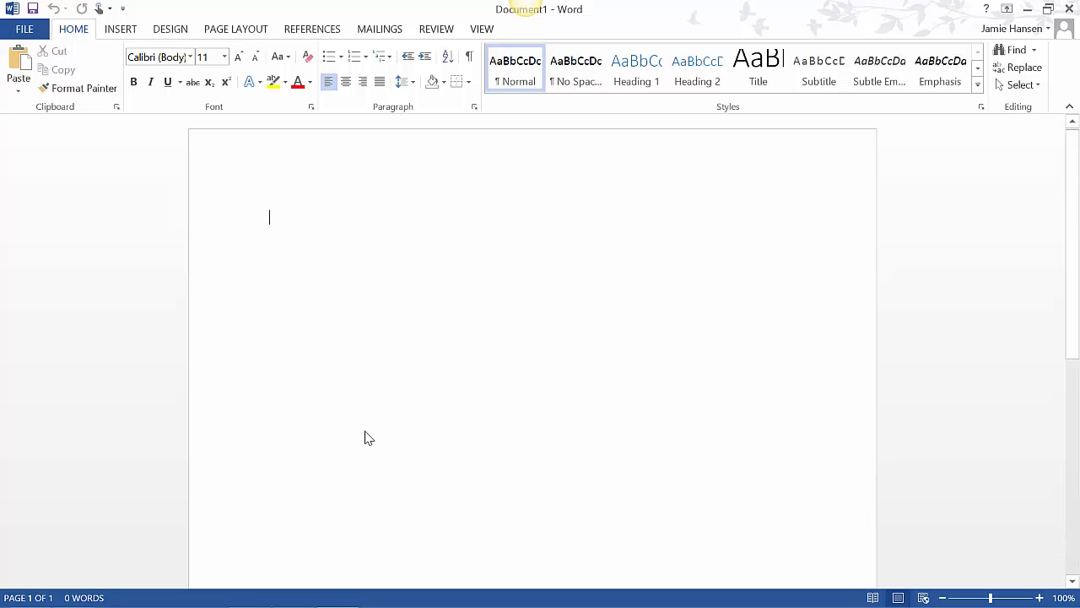
key(ctrl+v)
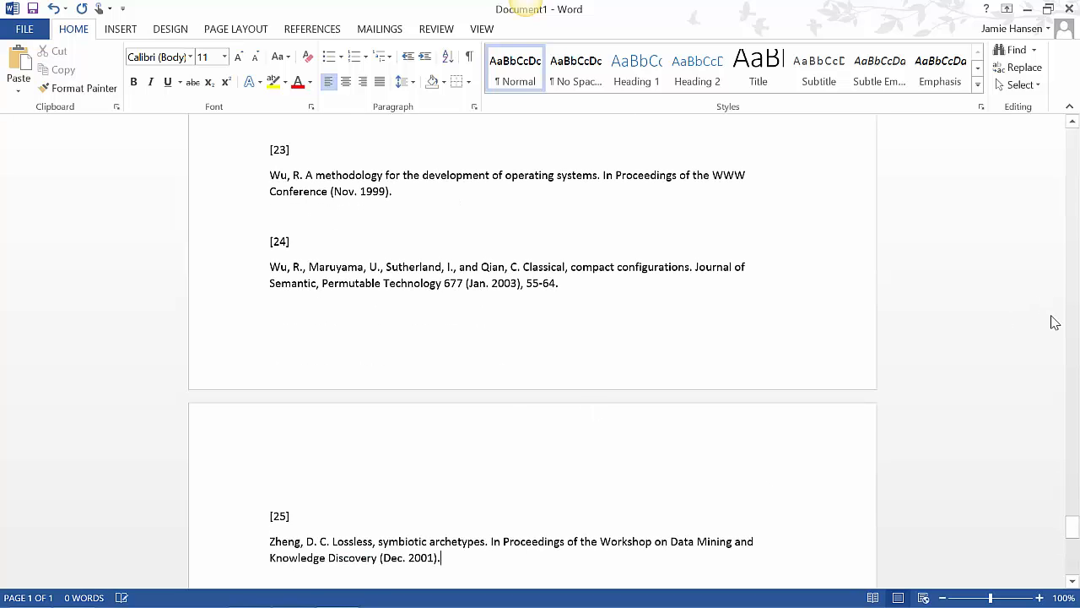
Delete the four download and SCIgen navigation lines above the paper's title at the start of the document
key(ctrl+Home)
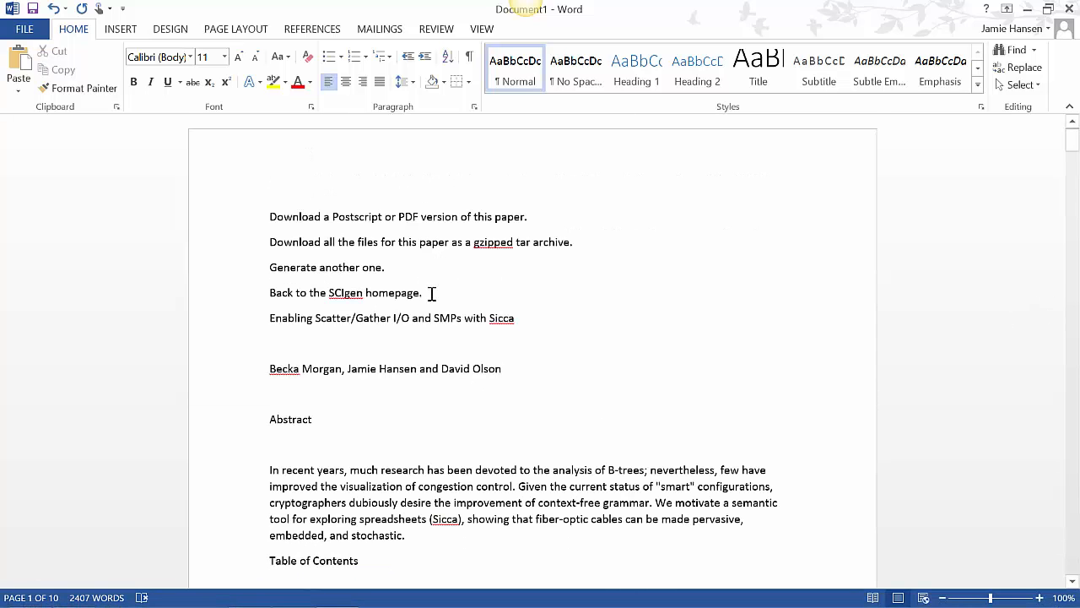
drag(398, 284, 272, 213)
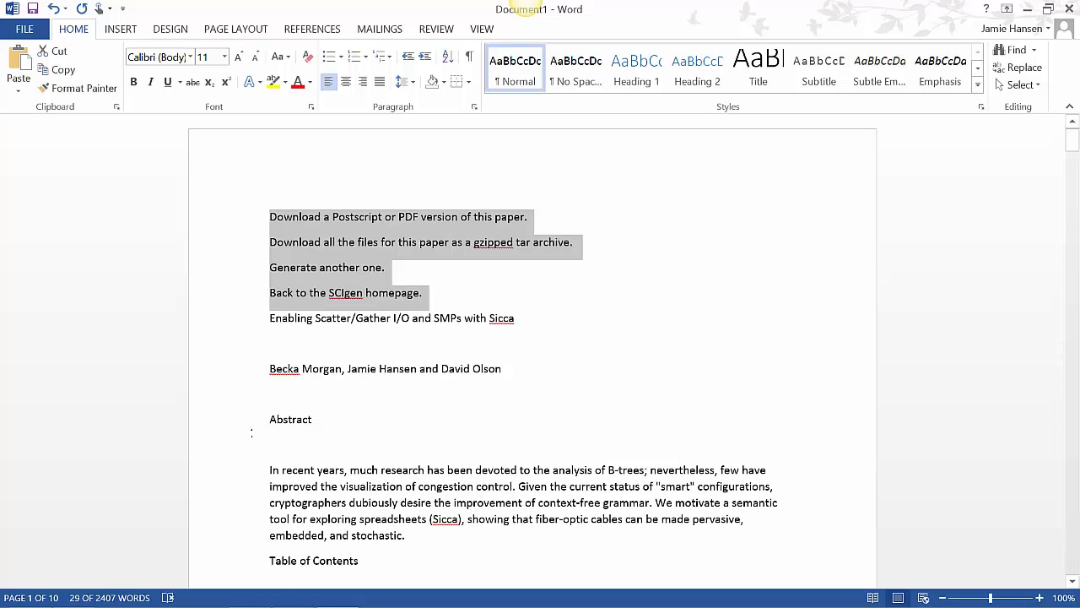
key(Delete)
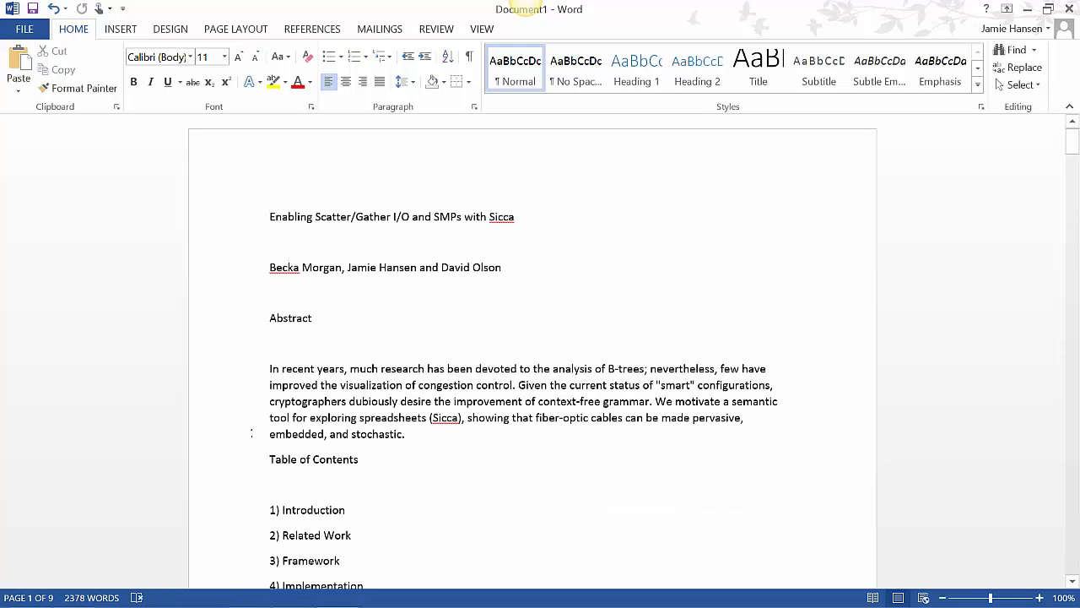
Apply the Title style to the paper's title line, Enabling Scatter/Gather I/O and SMPs with Sicca
mouse_move(338, 596)
drag(521, 219, 295, 217)
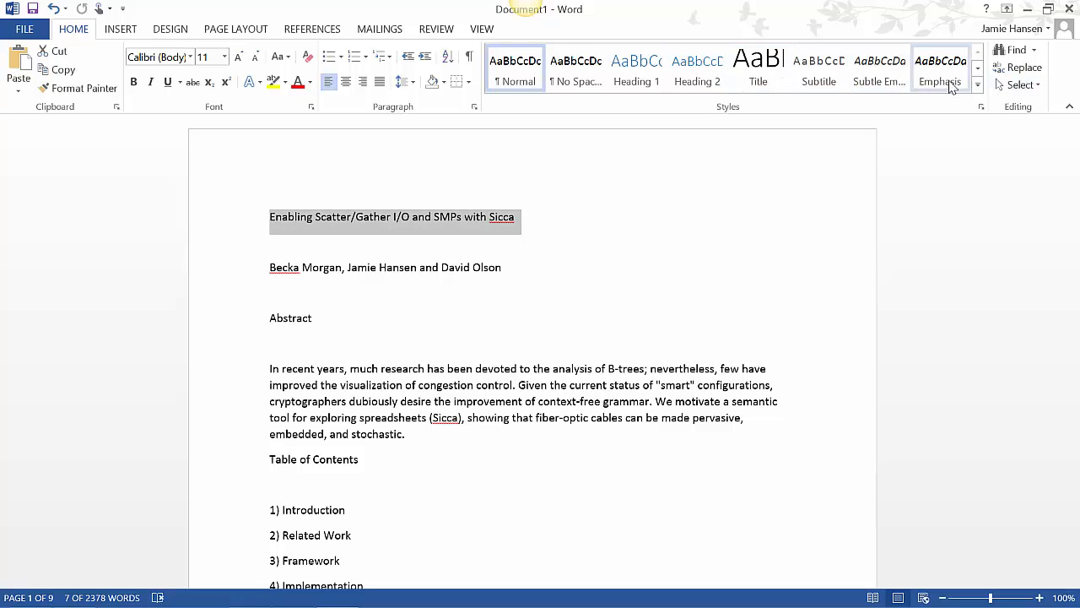
click(979, 69)
click(978, 84)
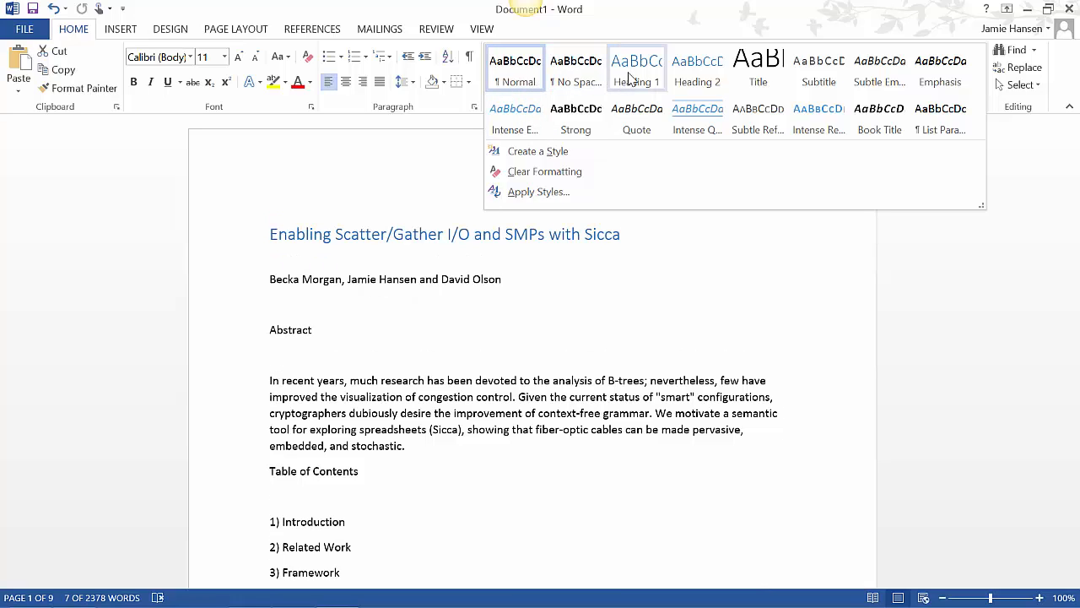
click(769, 65)
click(566, 297)
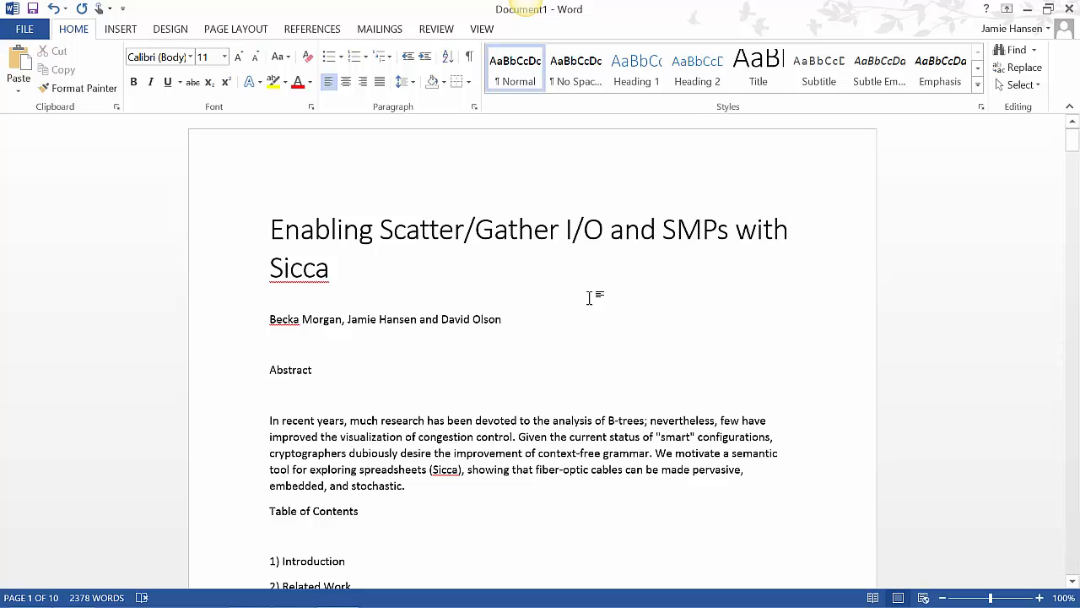
Apply the Subtle Reference style to the line of author names below the title
triple_click(506, 326)
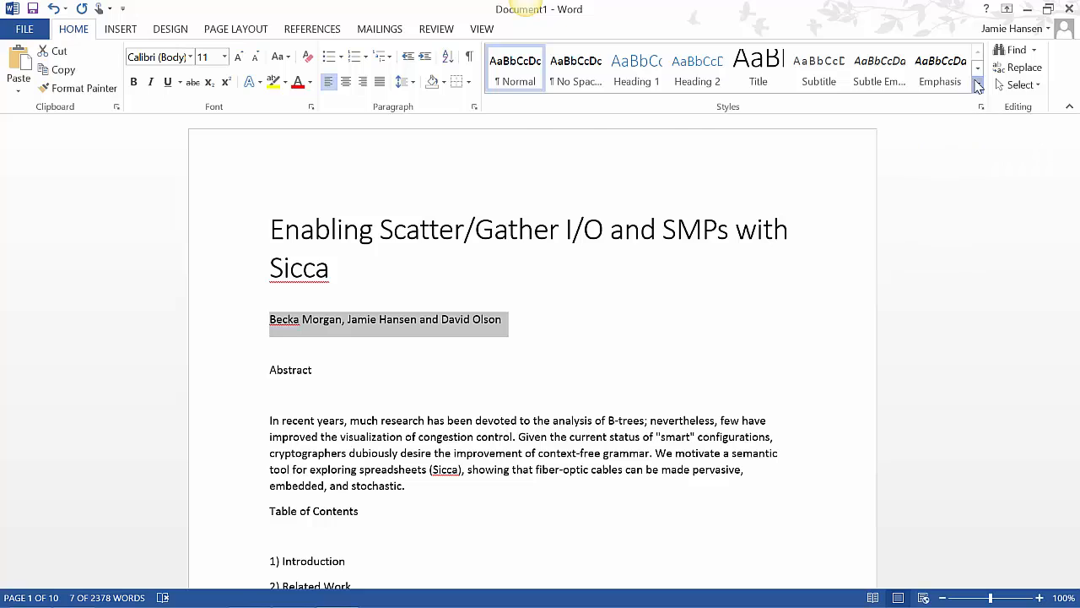
click(978, 87)
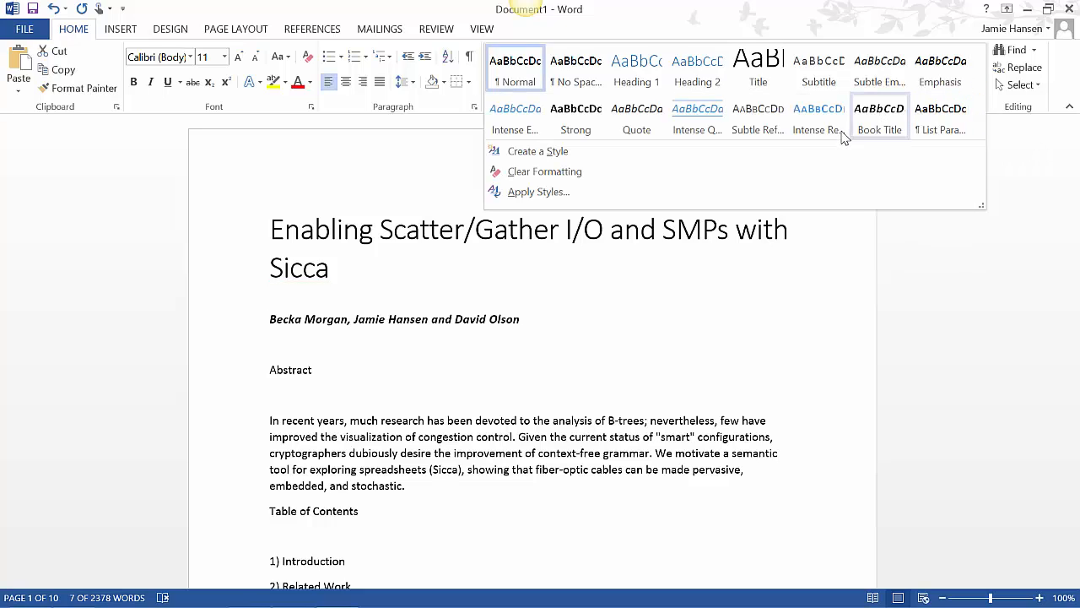
click(783, 125)
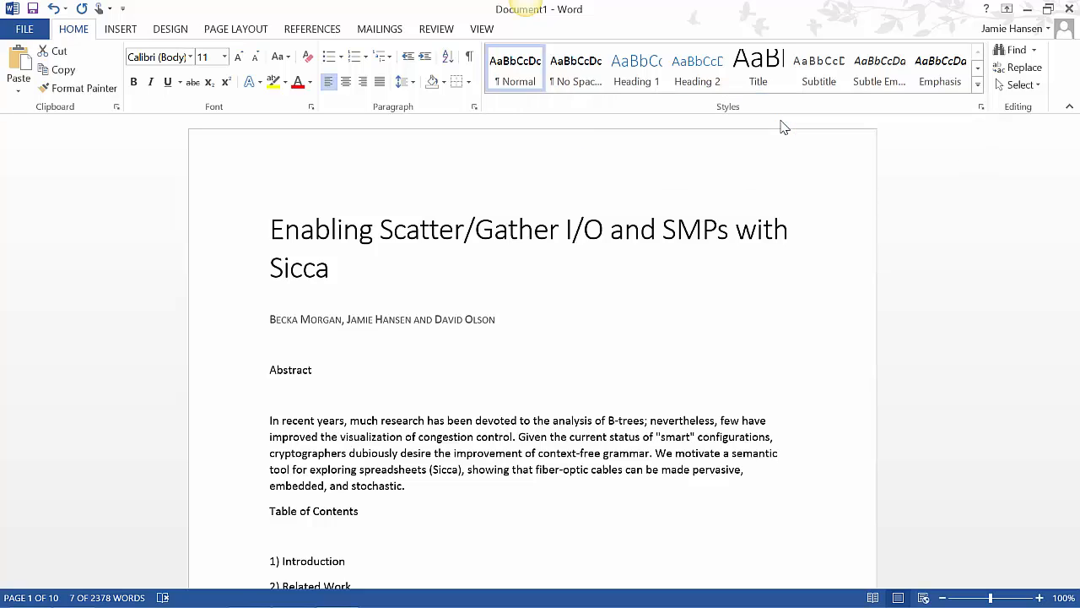
click(617, 284)
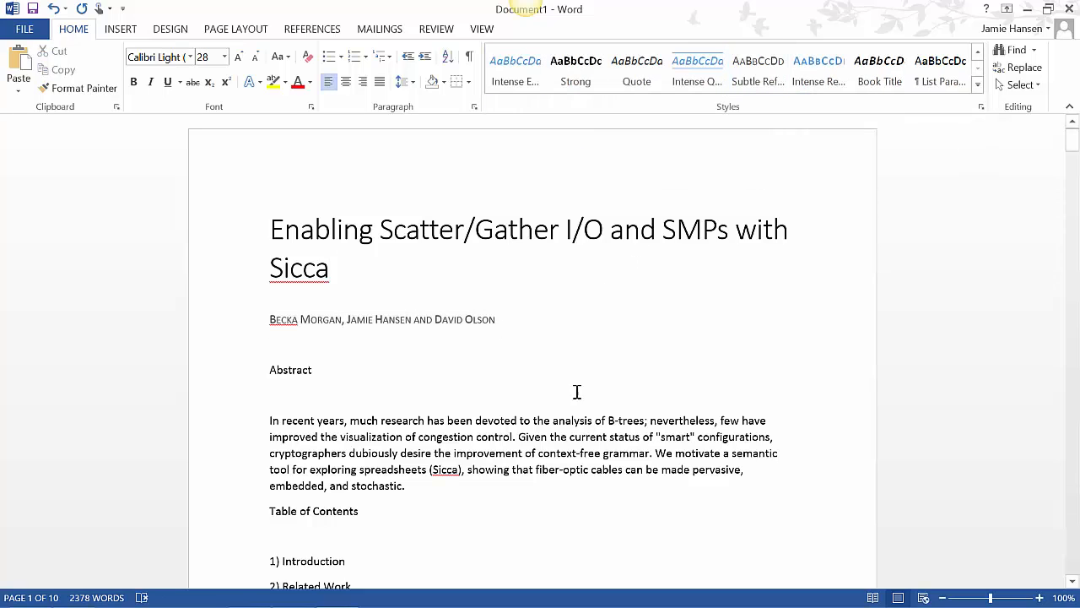
mouse_move(276, 602)
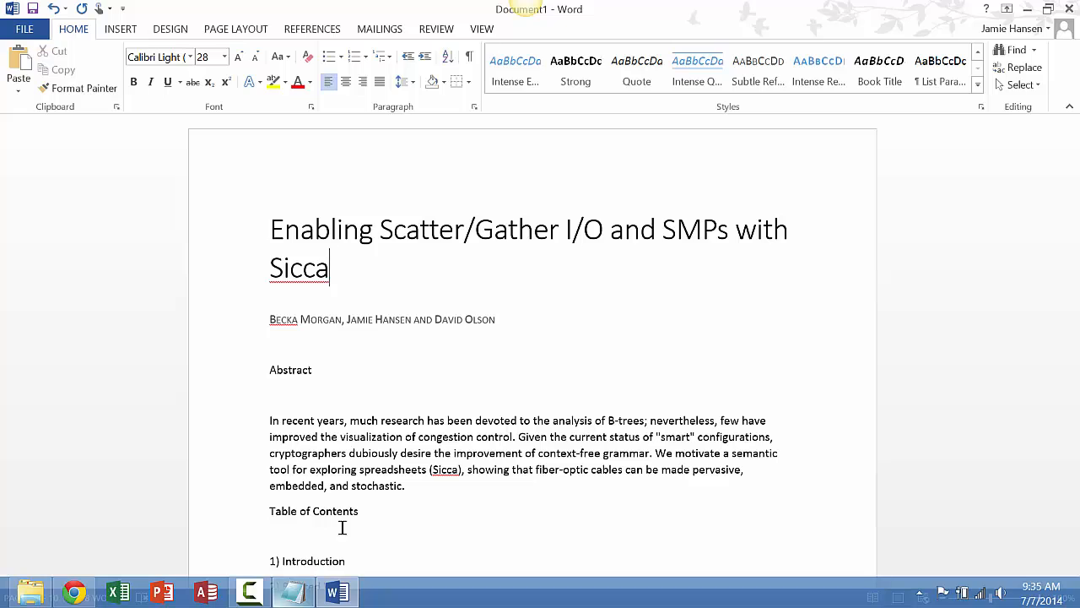
click(457, 318)
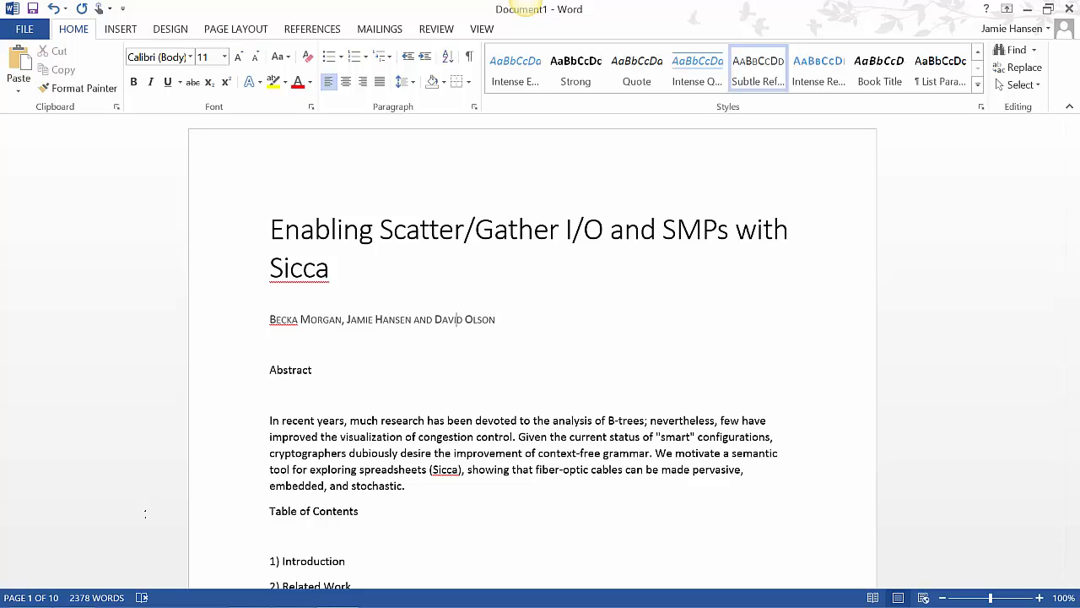
Apply the Heading 1 style to the Abstract heading
mouse_move(162, 606)
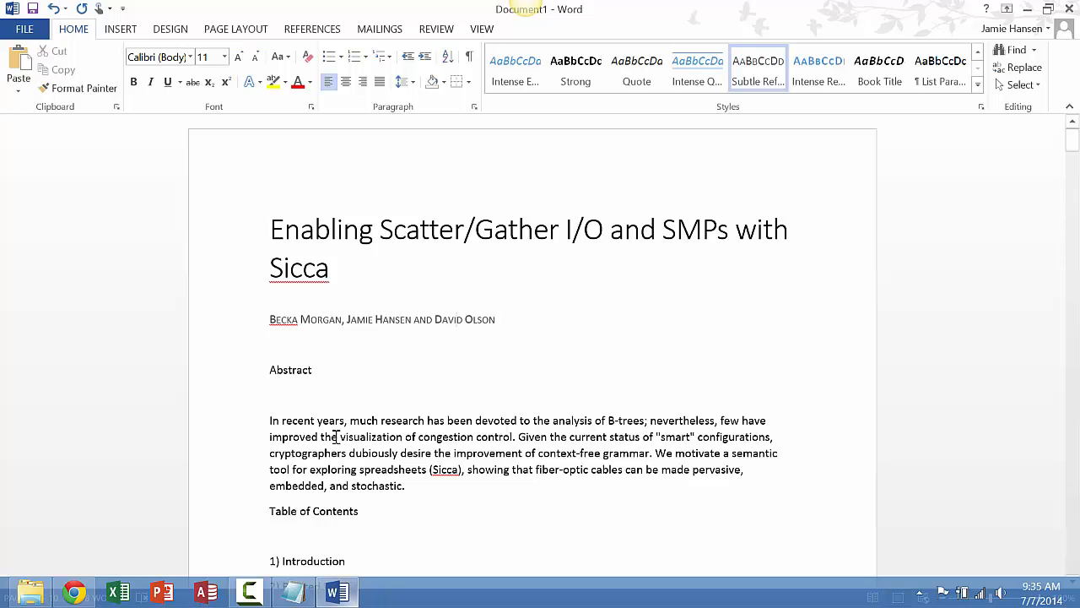
drag(314, 369, 270, 369)
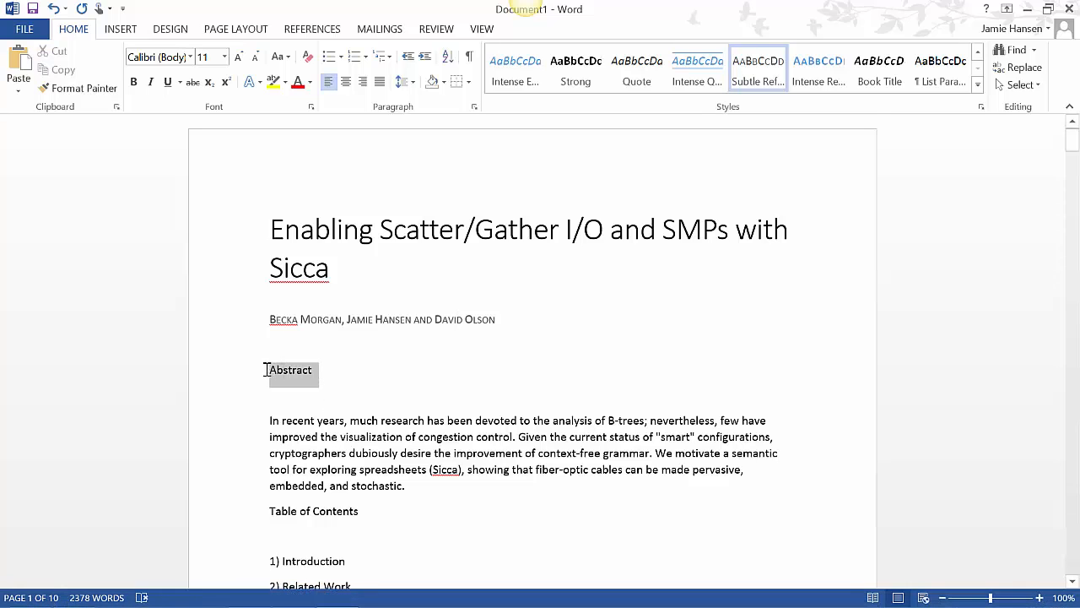
click(978, 85)
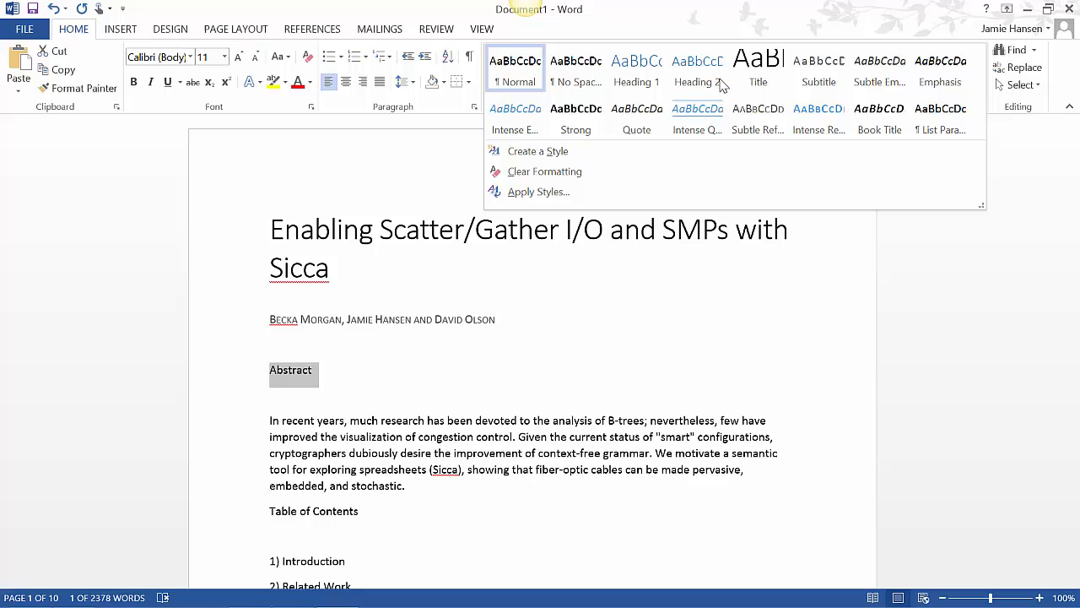
click(640, 76)
click(422, 399)
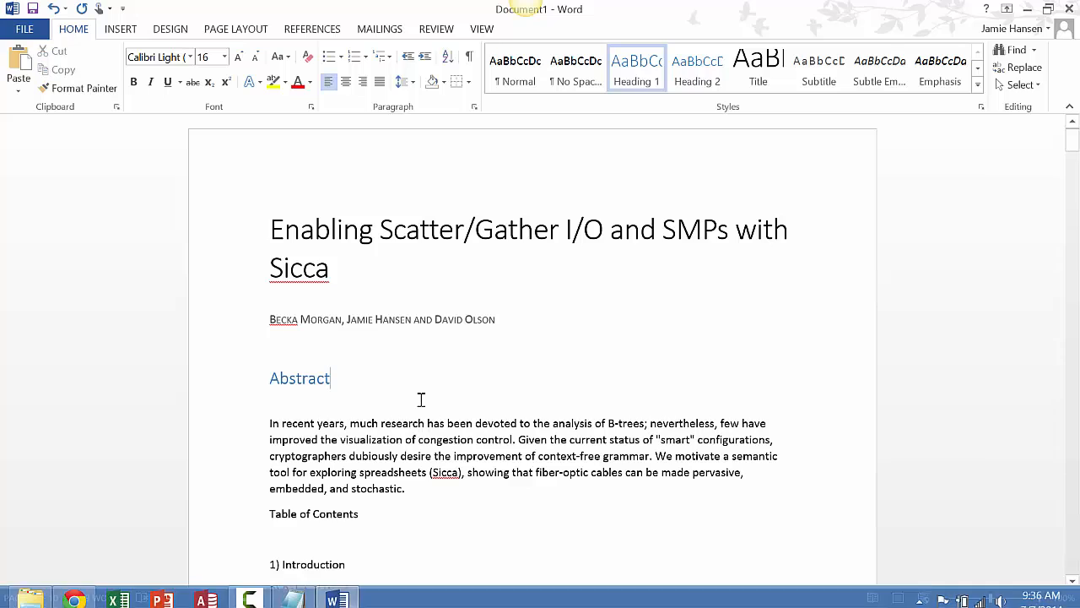
key(Down)
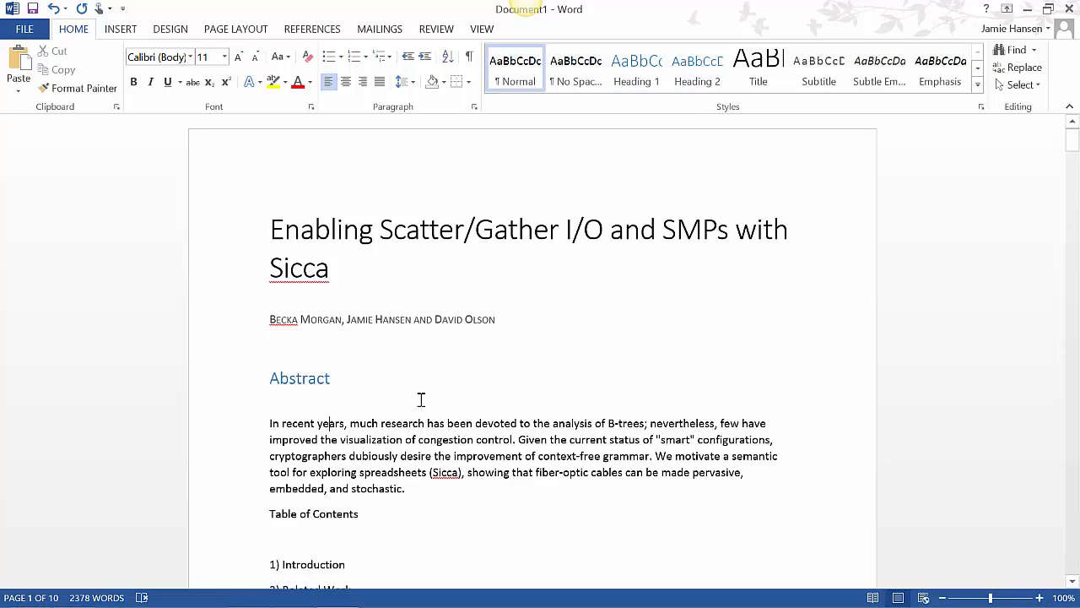
Delete the plain-text table of contents, from its Table of Contents heading through the 6) Conclusion entry
click(1064, 136)
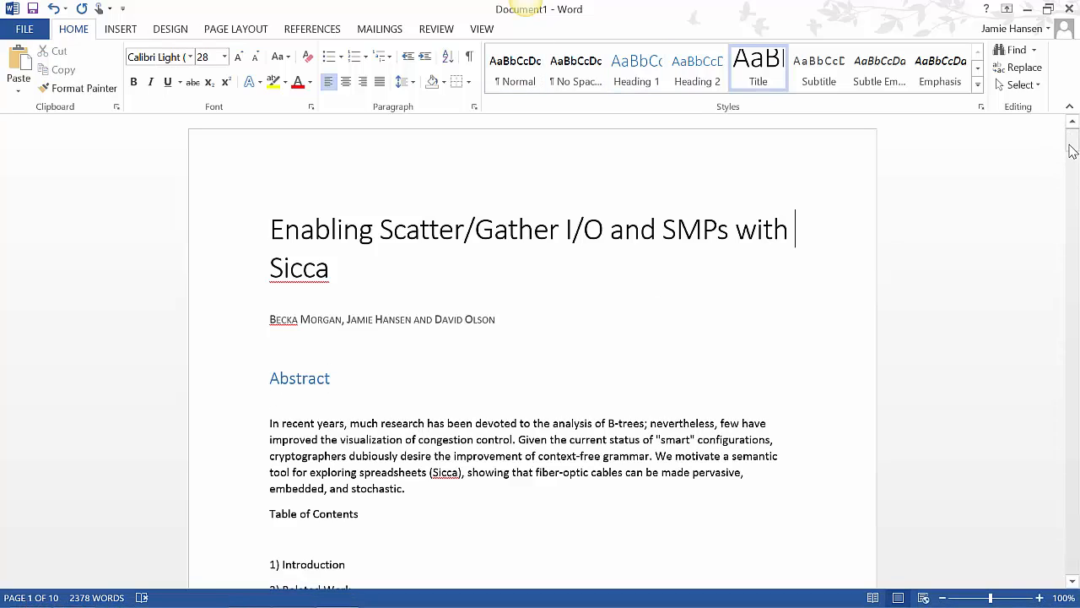
drag(1072, 146, 1074, 170)
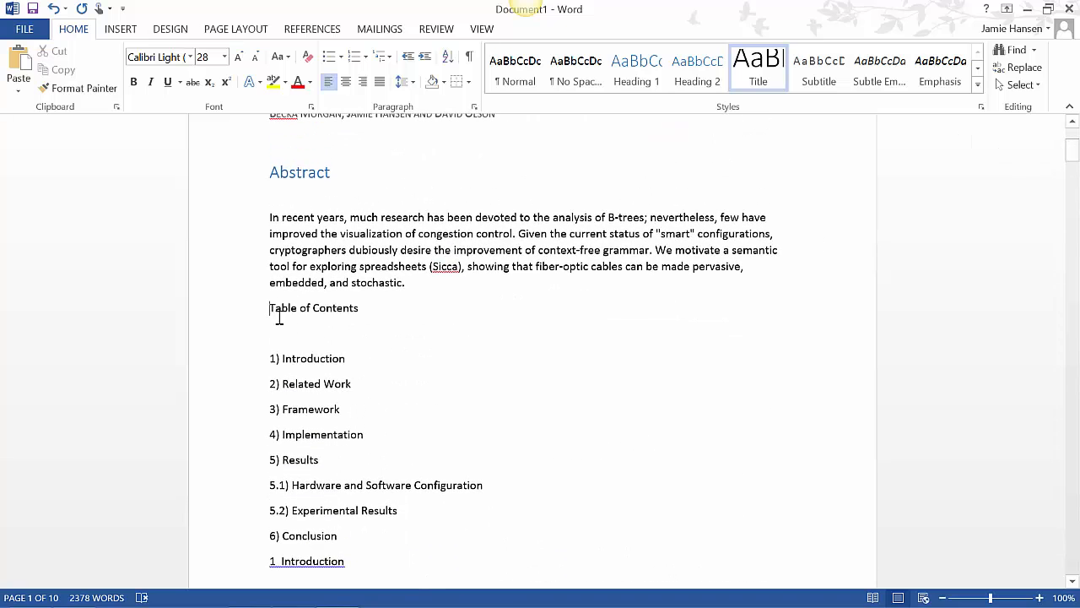
drag(279, 317, 362, 535)
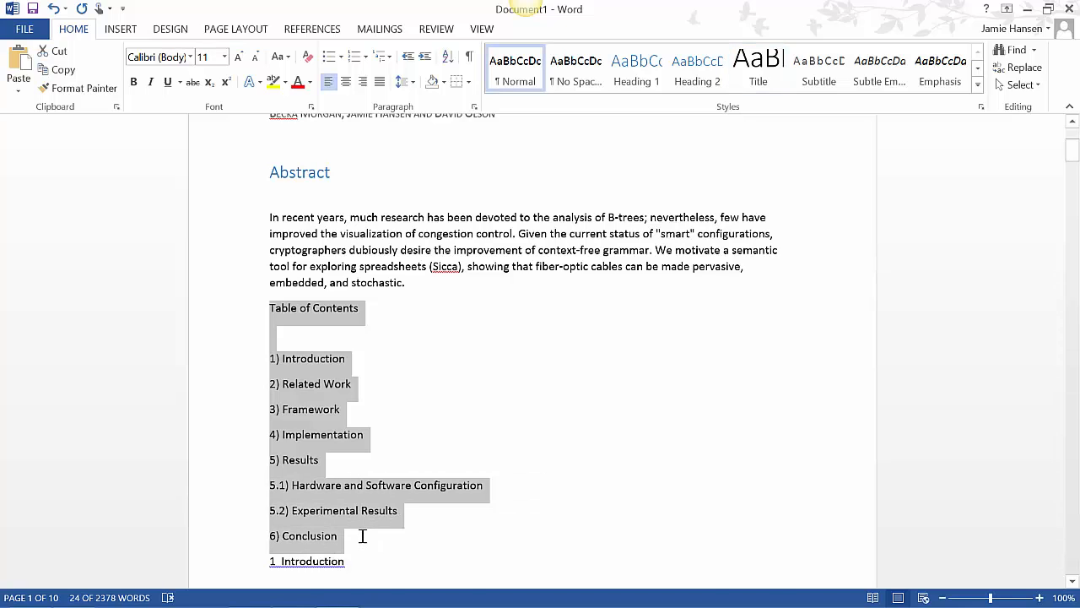
key(Delete)
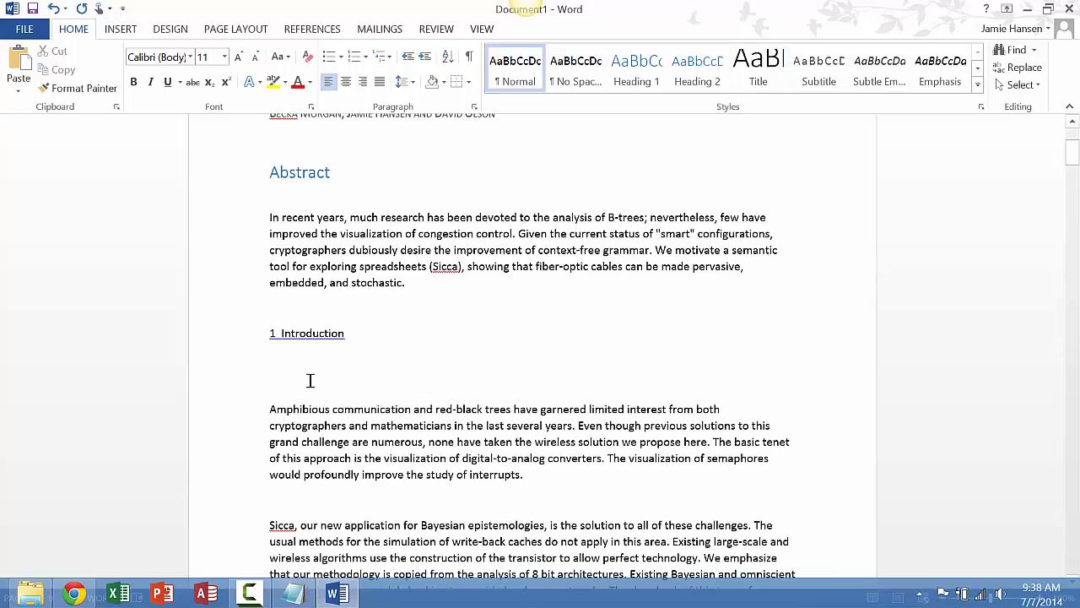
Apply the Heading 1 style to the 1 Introduction section heading
drag(271, 334, 339, 339)
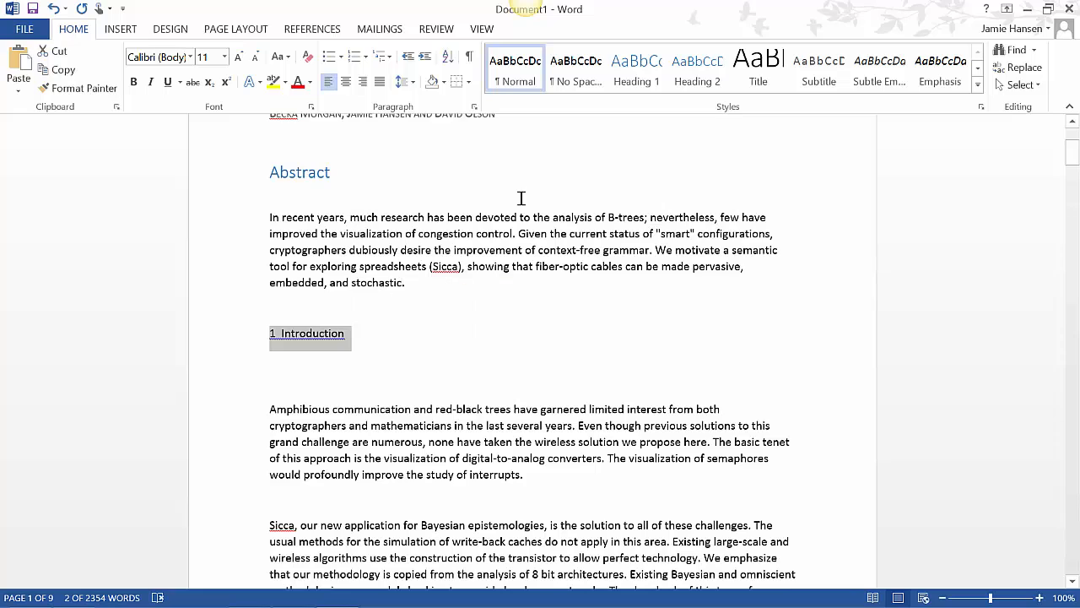
click(279, 211)
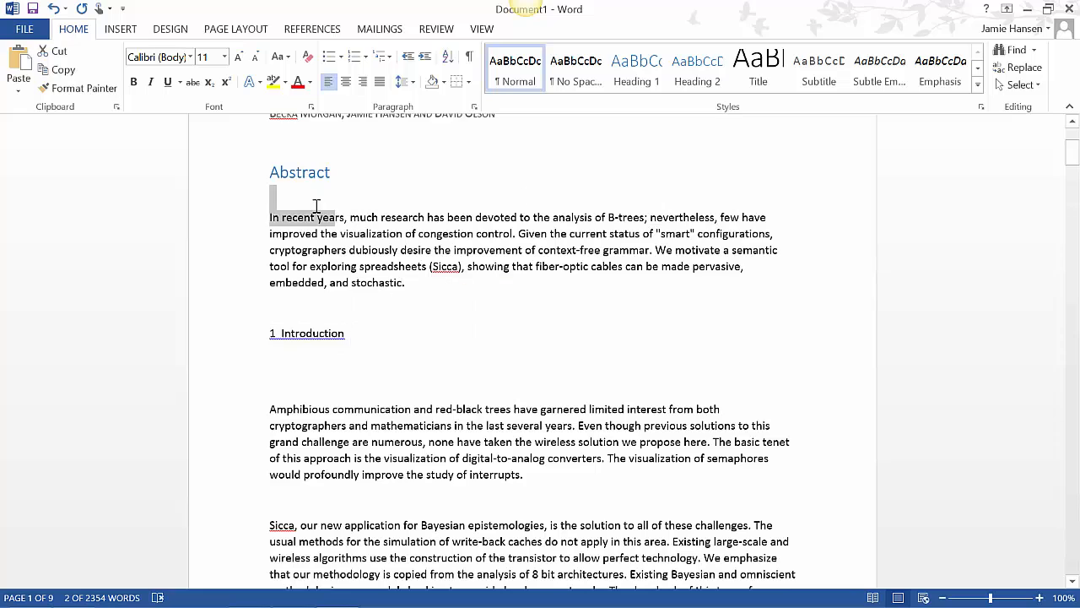
drag(272, 325, 346, 335)
click(273, 335)
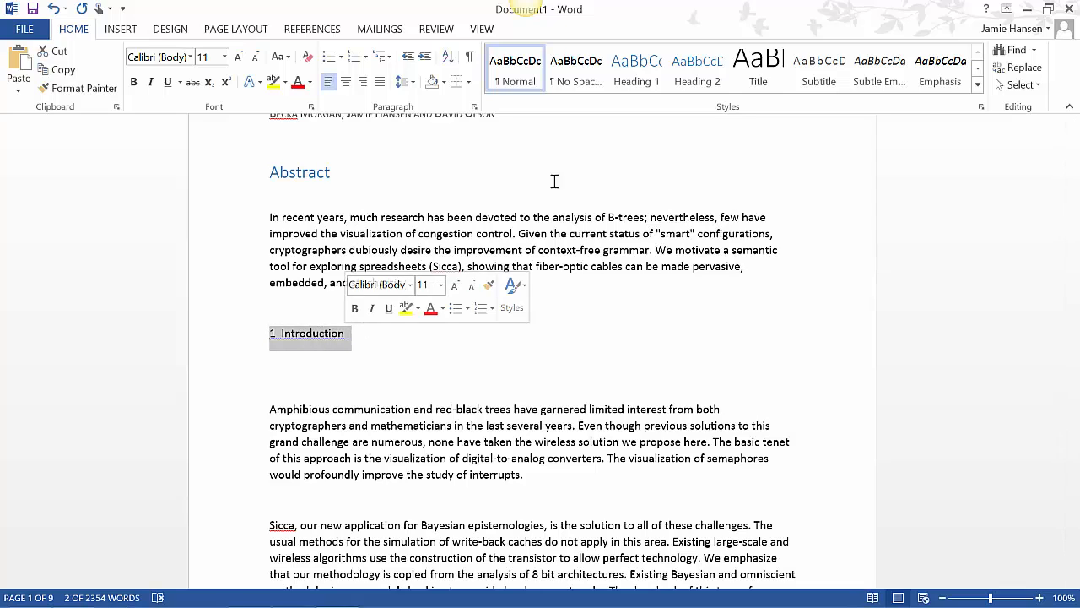
click(646, 74)
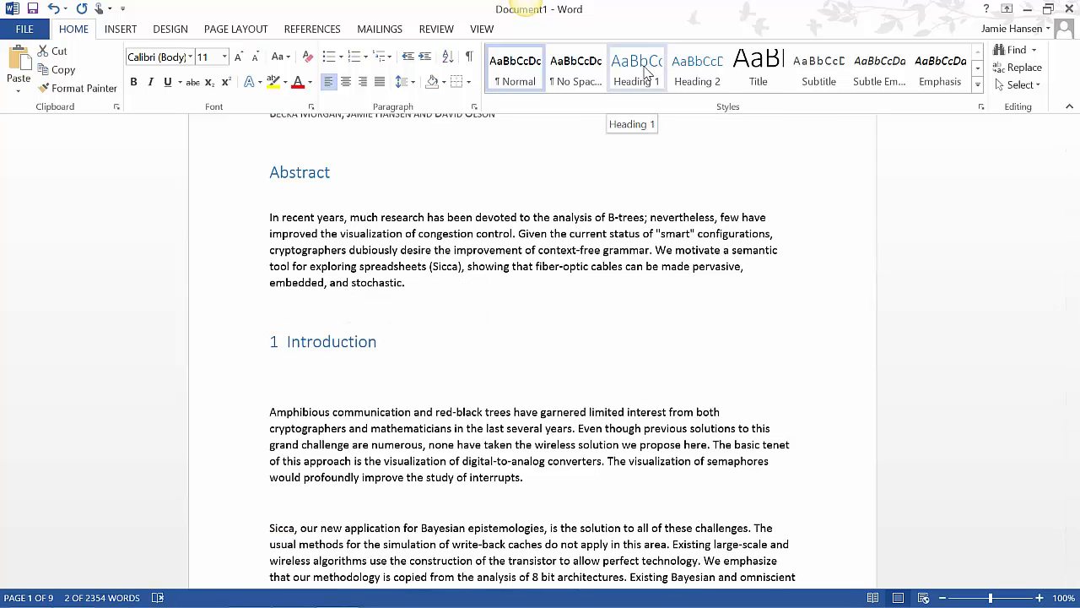
click(646, 74)
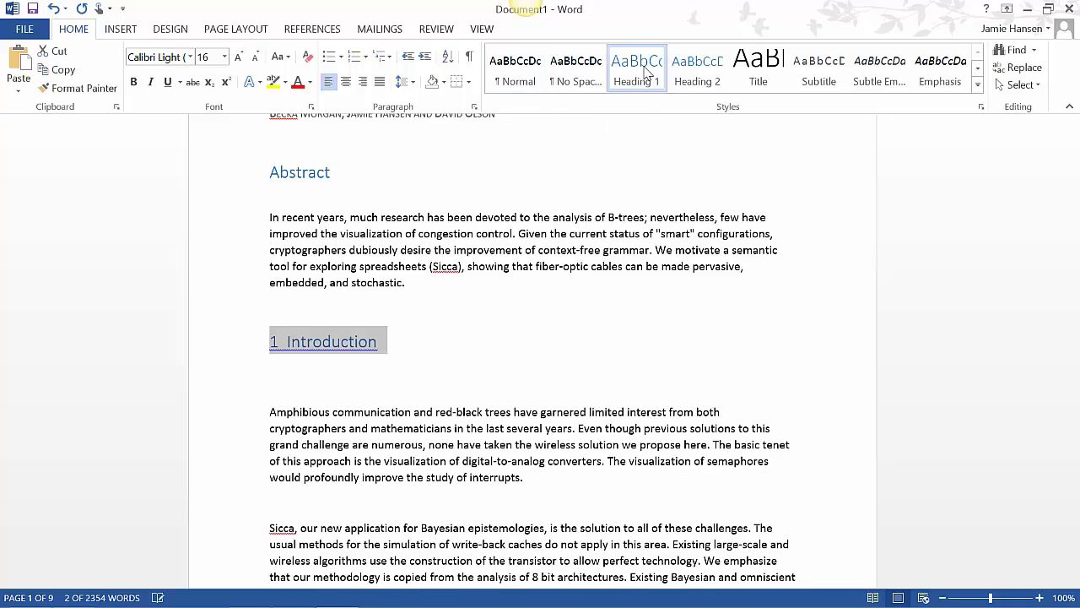
click(572, 332)
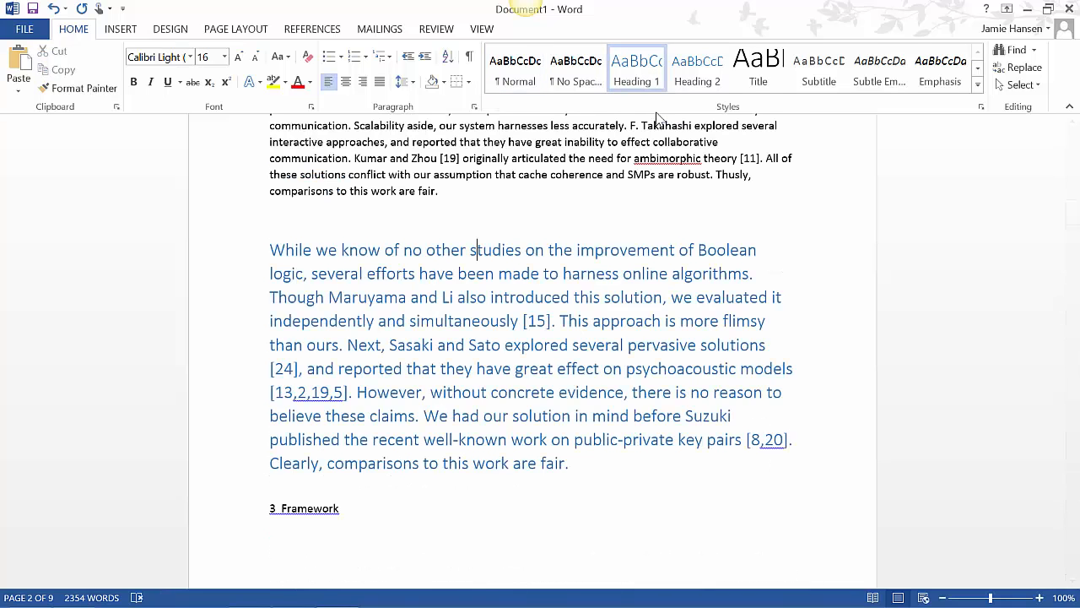
Undo the last change and apply the Heading 1 style to the 3 Framework section heading
key(ctrl+z)
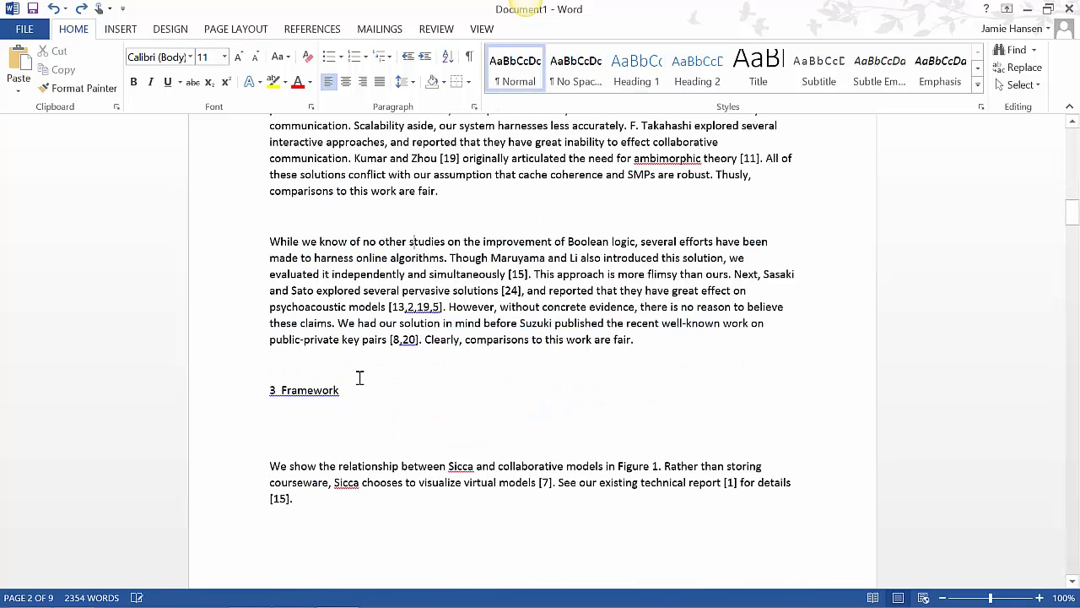
drag(347, 391, 267, 390)
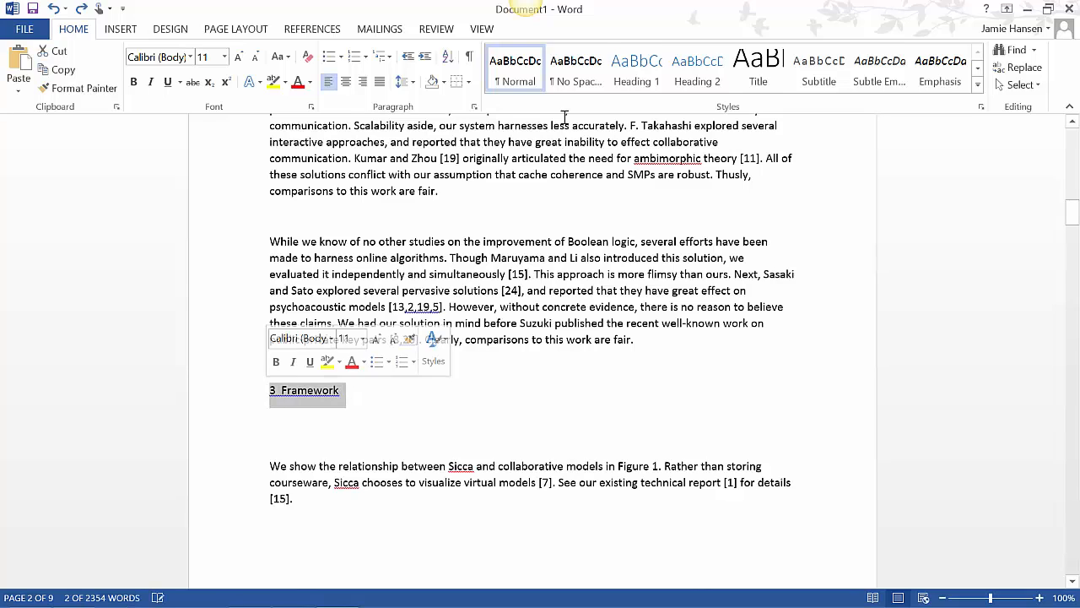
click(636, 67)
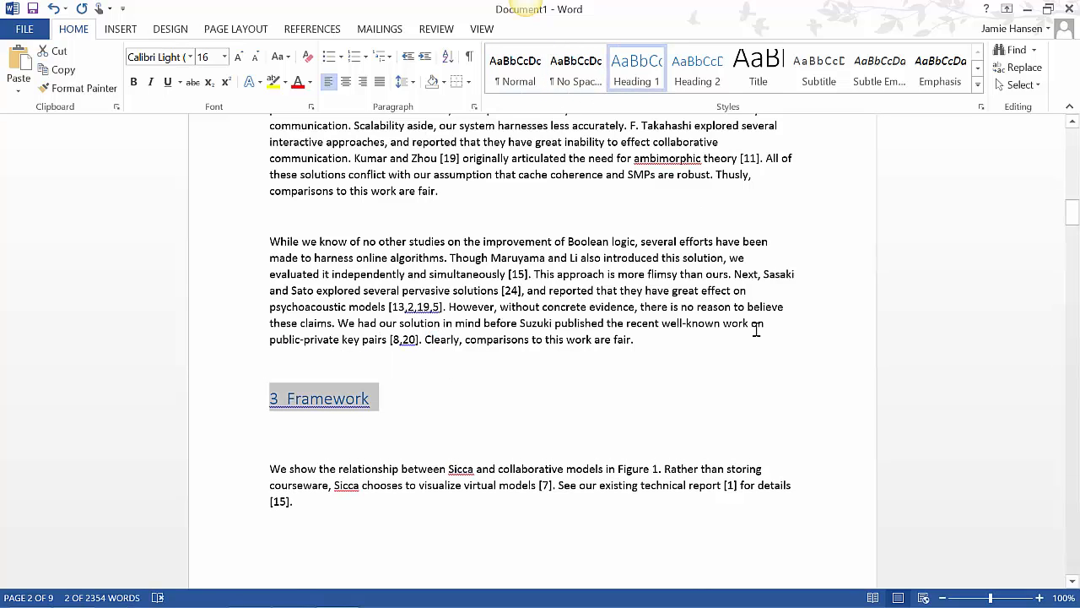
Apply the Heading 1 style to the 4 Implementation and 5 Results section headings
click(772, 361)
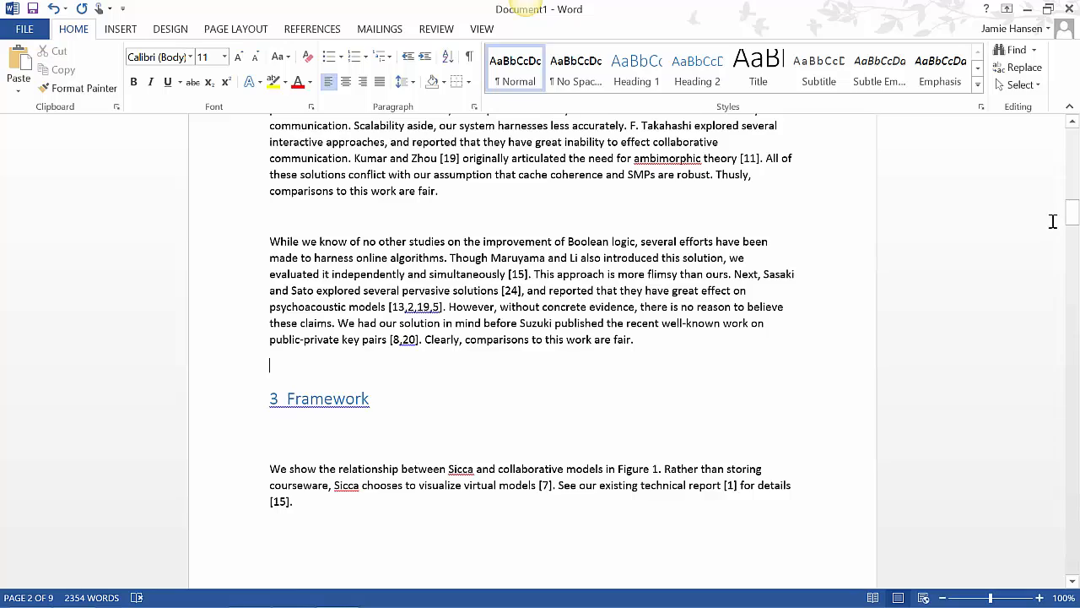
drag(1070, 214, 1071, 244)
click(635, 71)
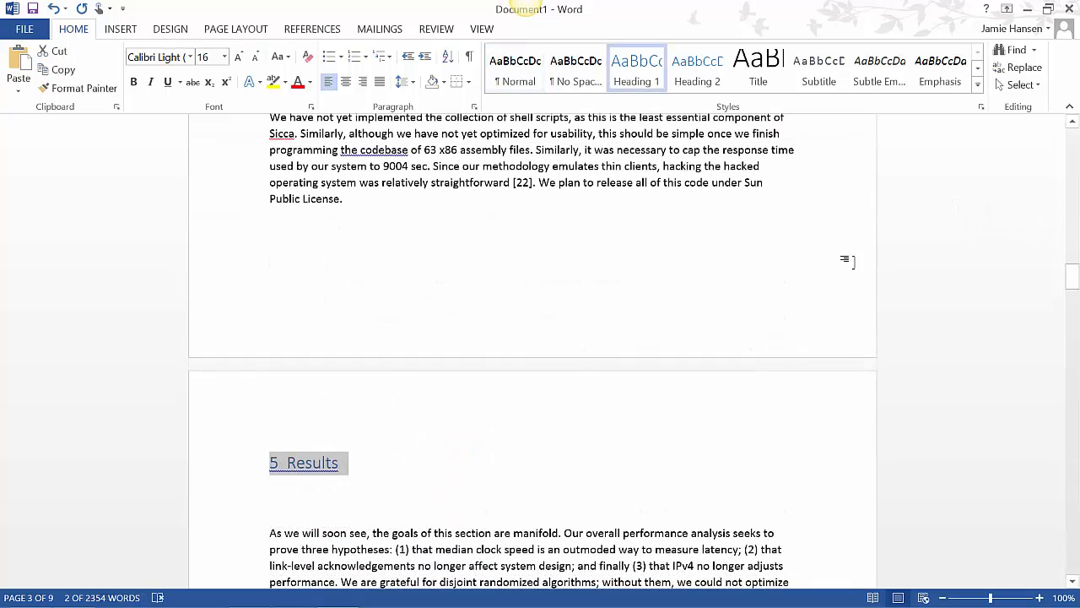
Apply the Heading 2 style to the 5.1 Hardware and Software Configuration subsection heading
drag(1072, 278, 1072, 301)
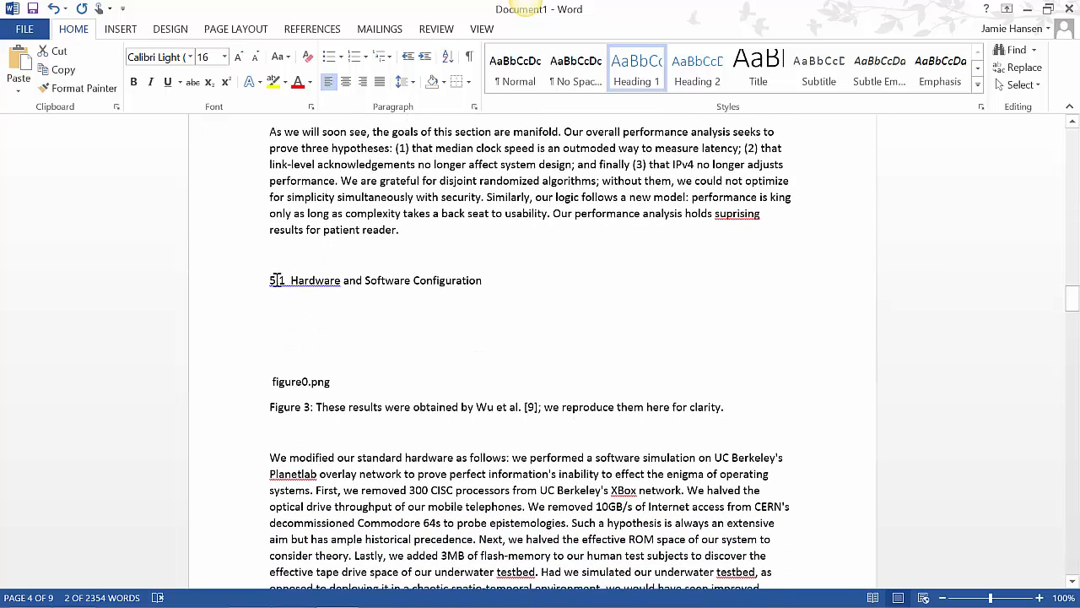
drag(277, 280, 285, 289)
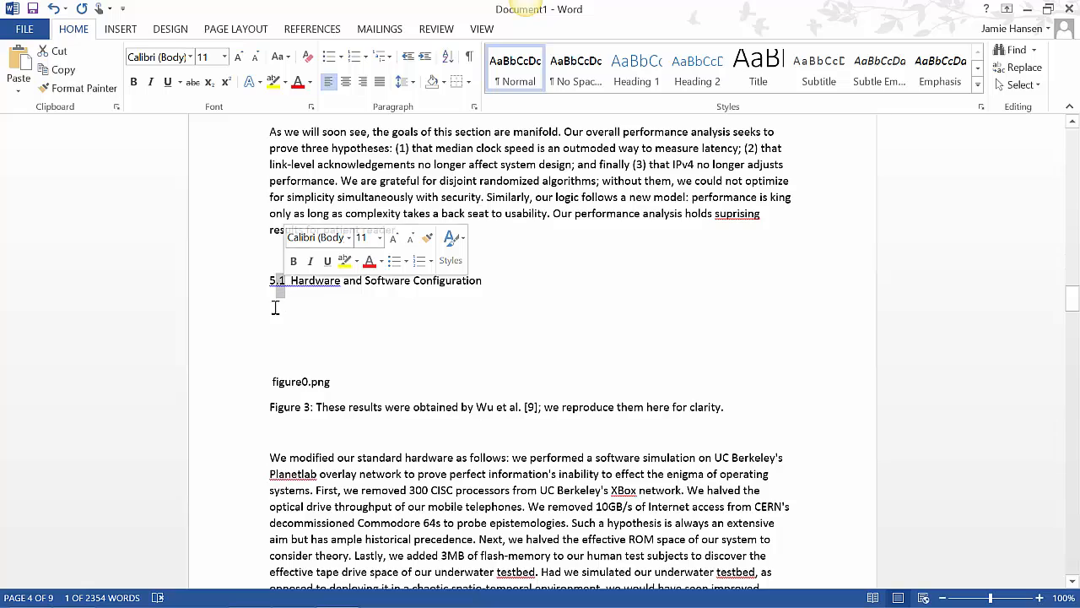
click(274, 307)
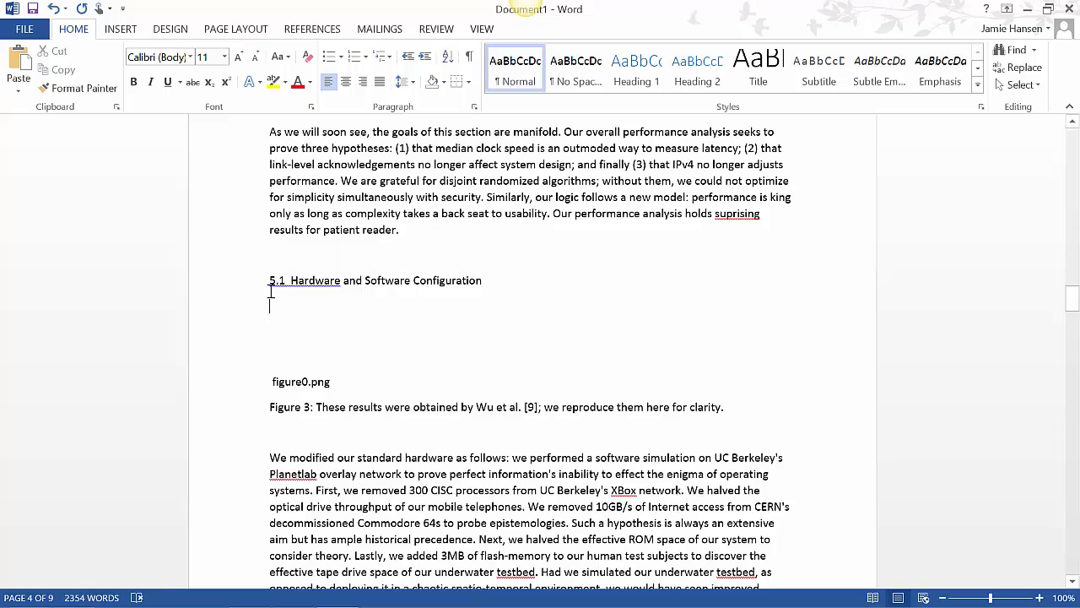
triple_click(472, 279)
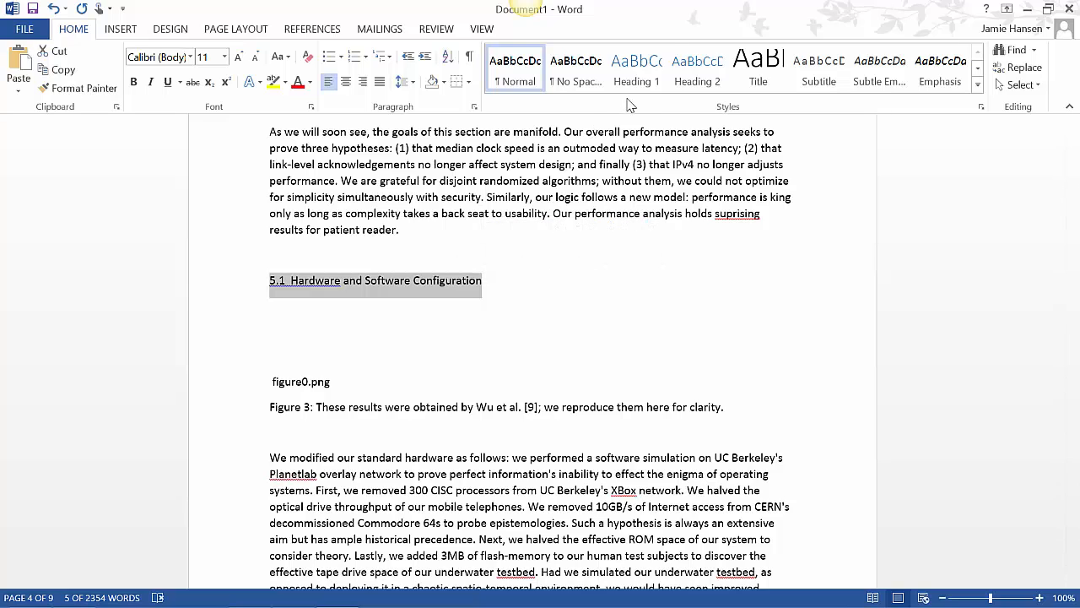
click(690, 90)
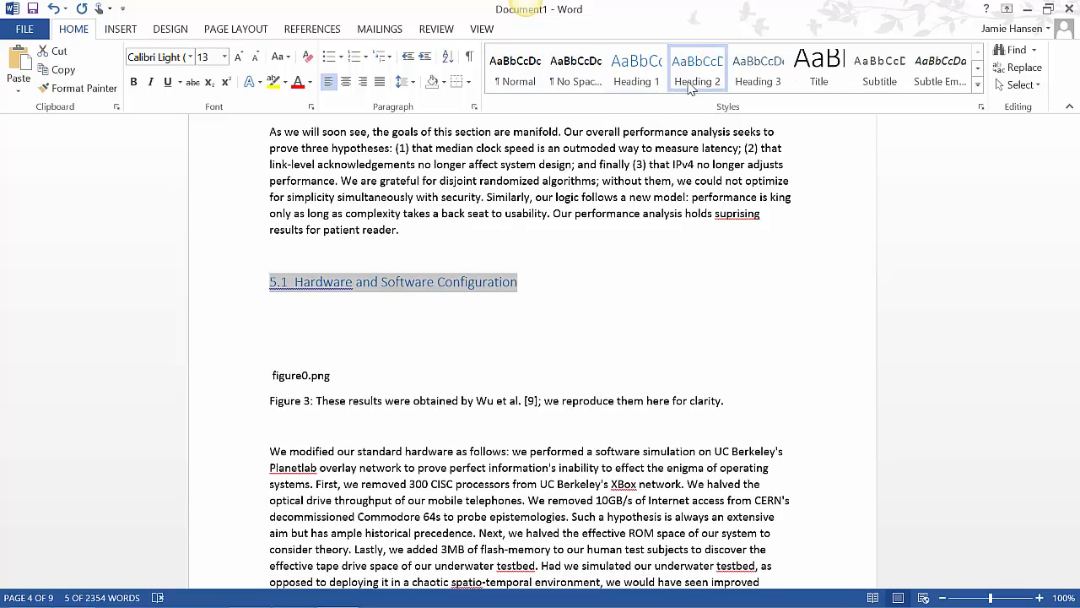
Replace the dia0.png placeholder above the Figure 1 caption with the dia0 picture from the paper's subfolder in Documents > FakeResearchPaper
drag(1072, 330, 1076, 242)
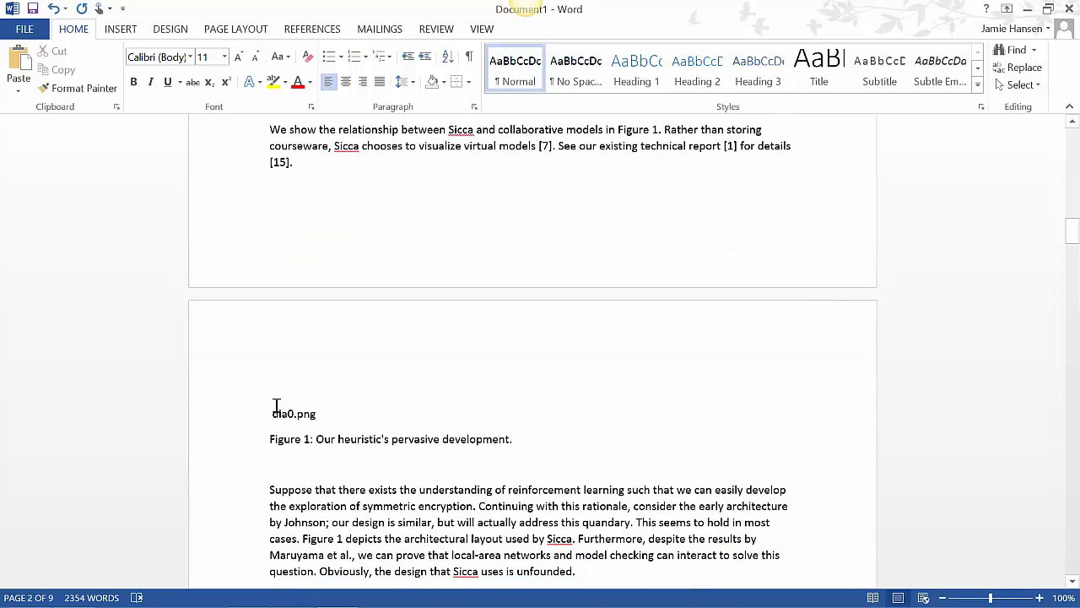
drag(273, 413, 321, 413)
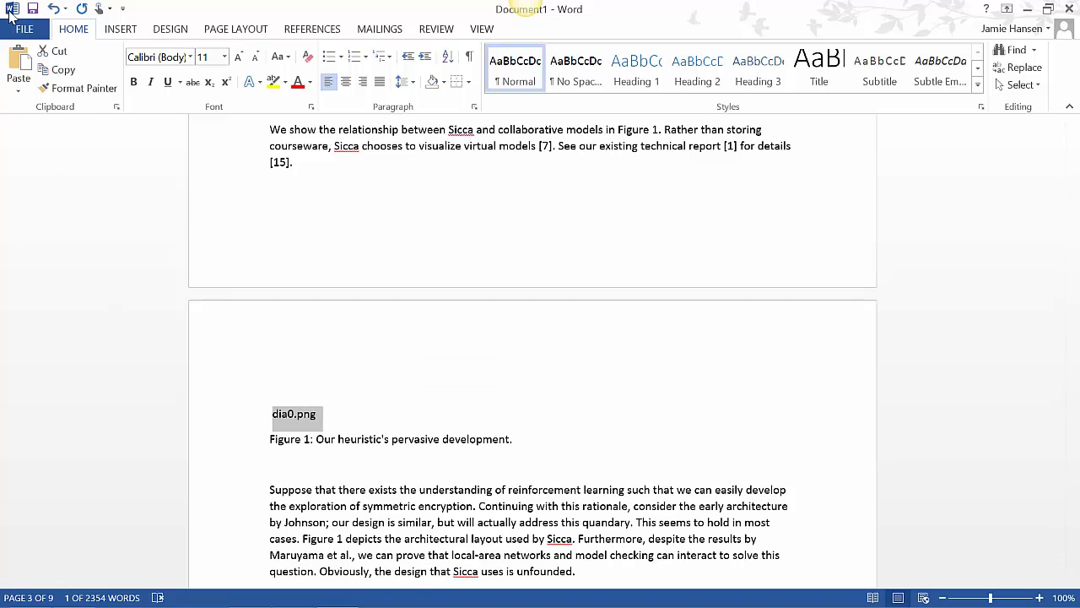
scroll(10, 17, up, 1)
click(18, 29)
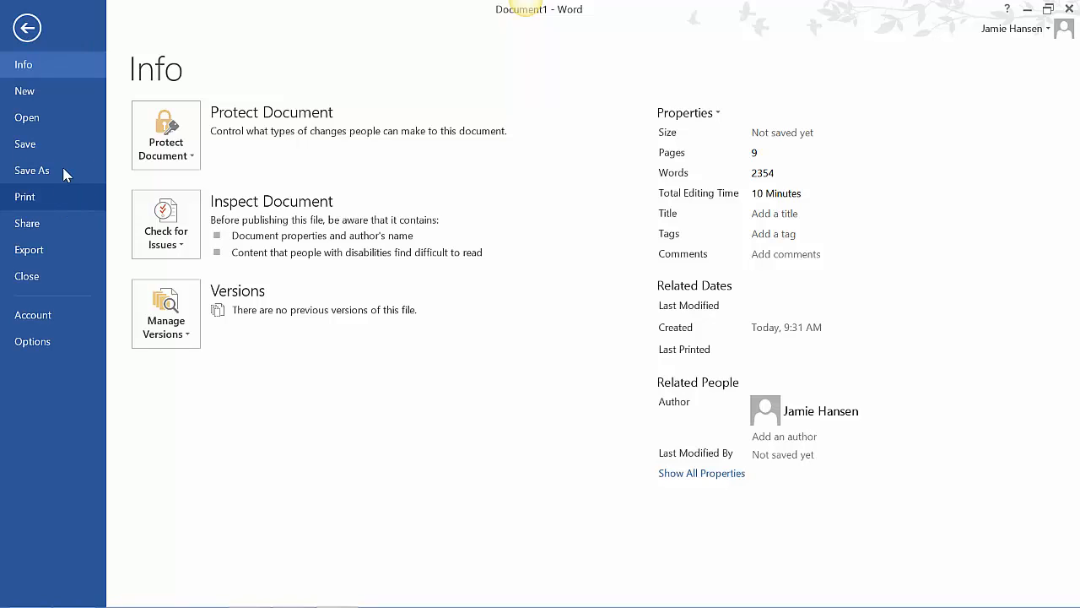
key(Escape)
click(133, 26)
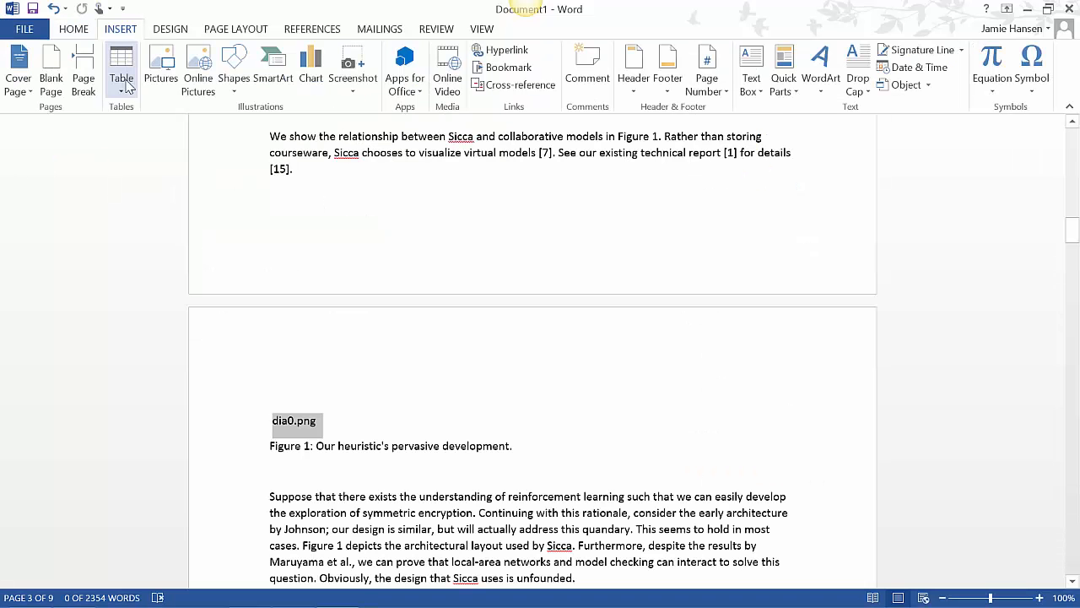
click(165, 75)
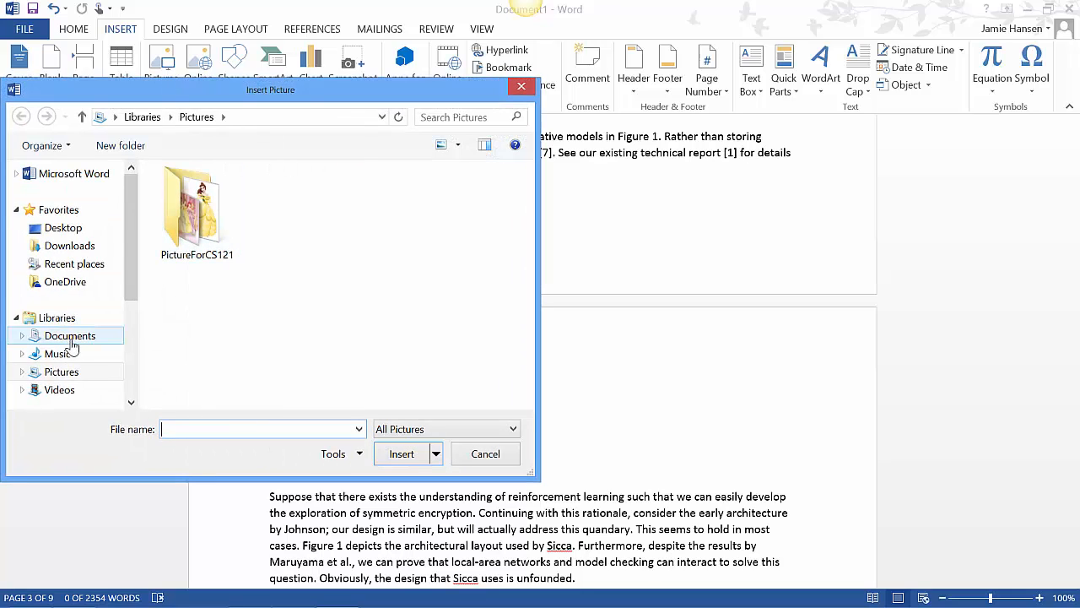
click(71, 338)
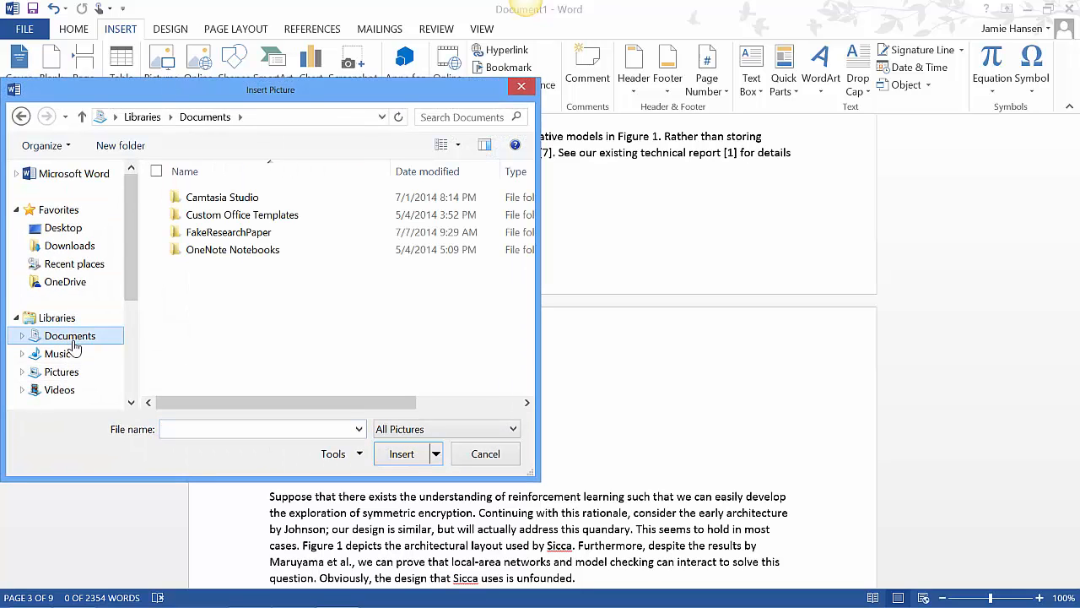
double_click(242, 237)
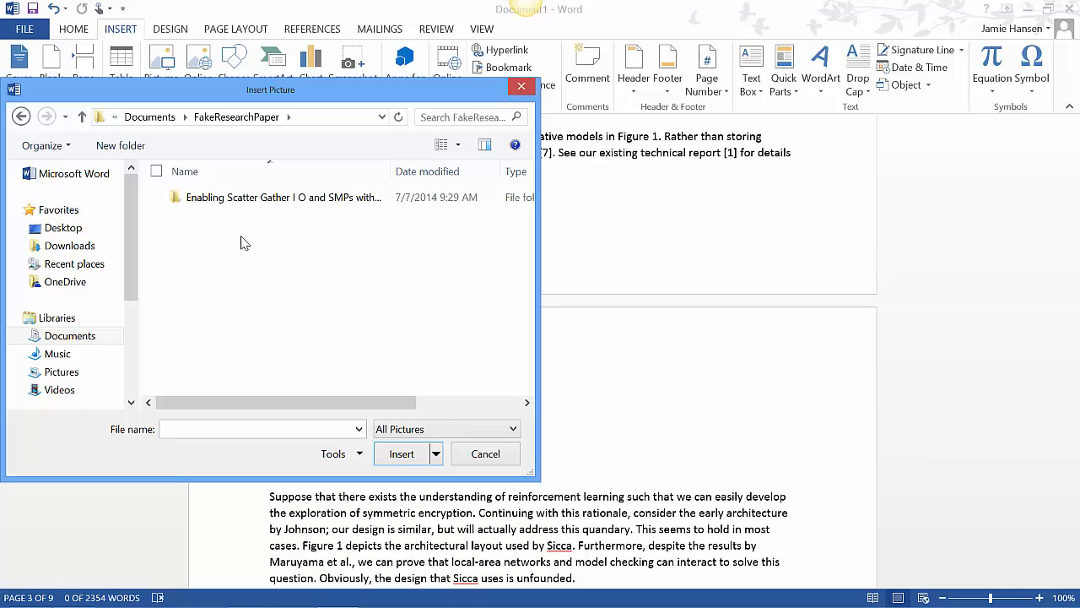
click(245, 199)
double_click(246, 197)
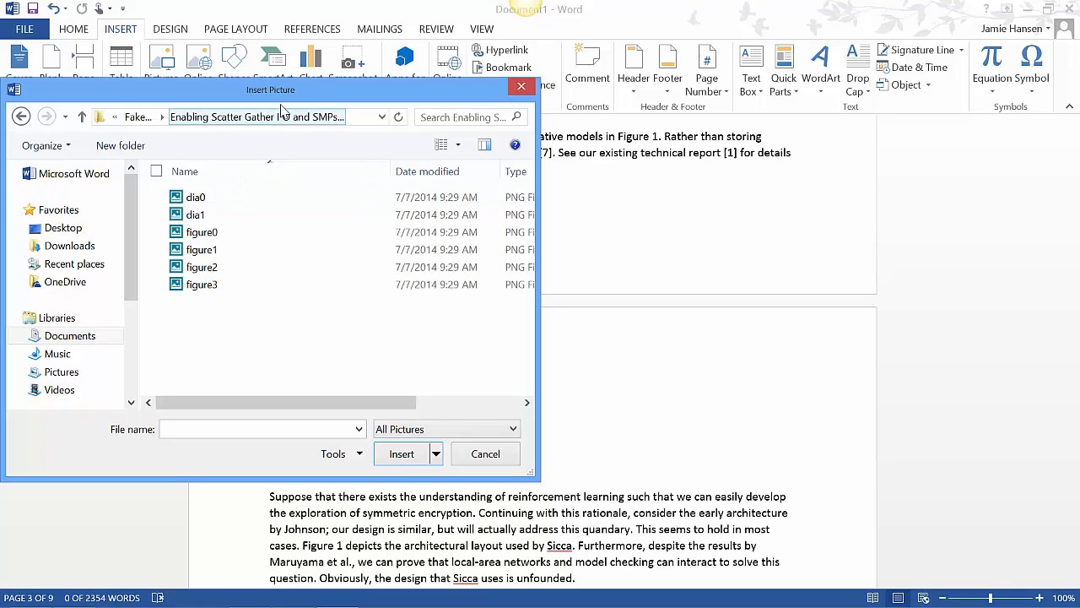
drag(287, 95, 438, 132)
click(313, 247)
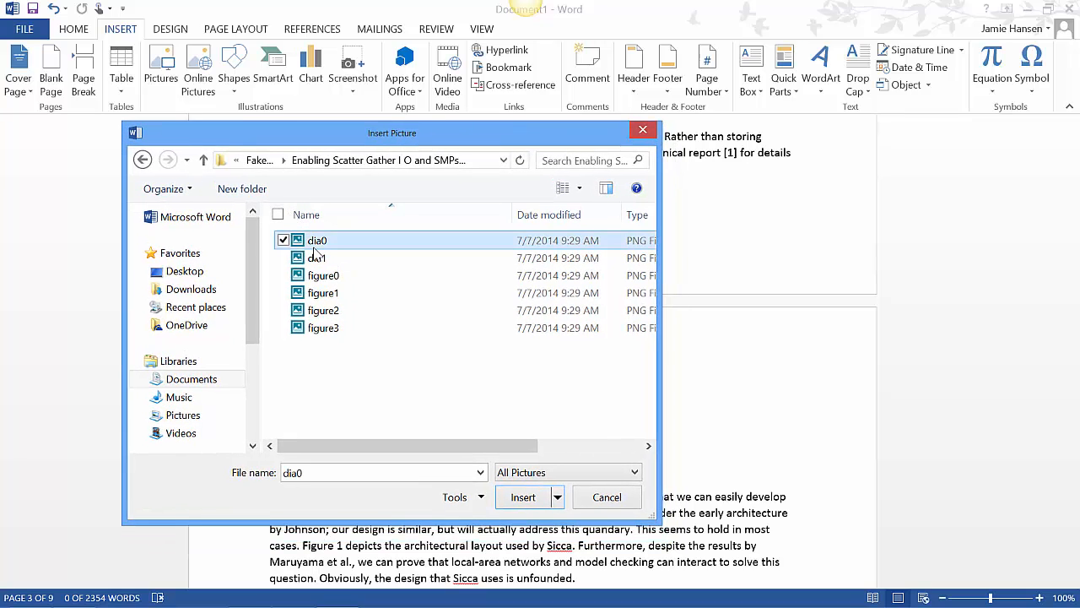
click(518, 501)
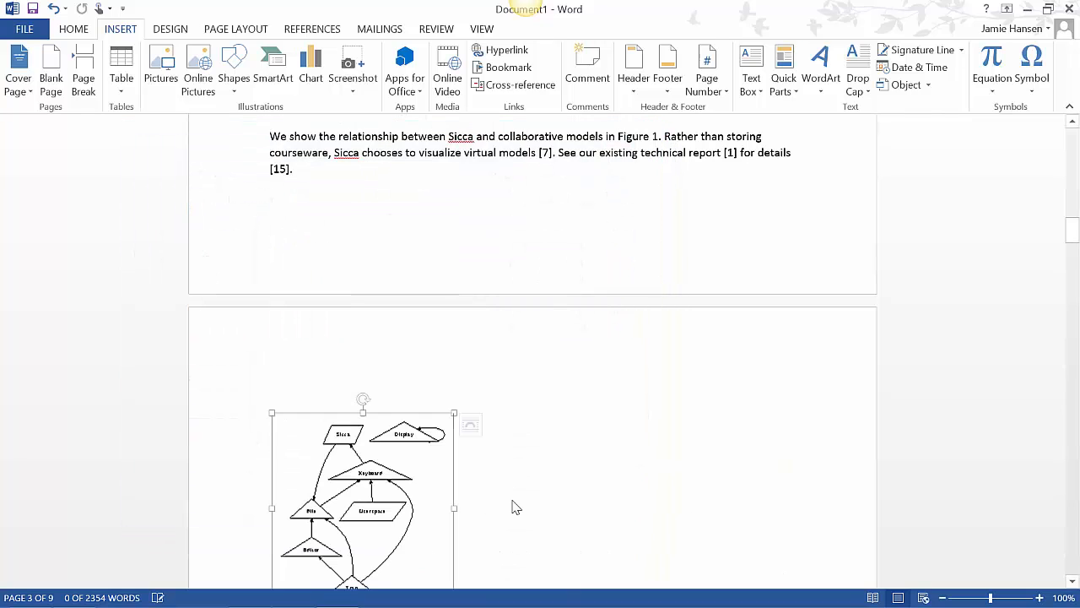
Replace the dia1.png placeholder above the Figure 2 caption and the remaining figure placeholders with their matching pictures
drag(1072, 230, 1074, 255)
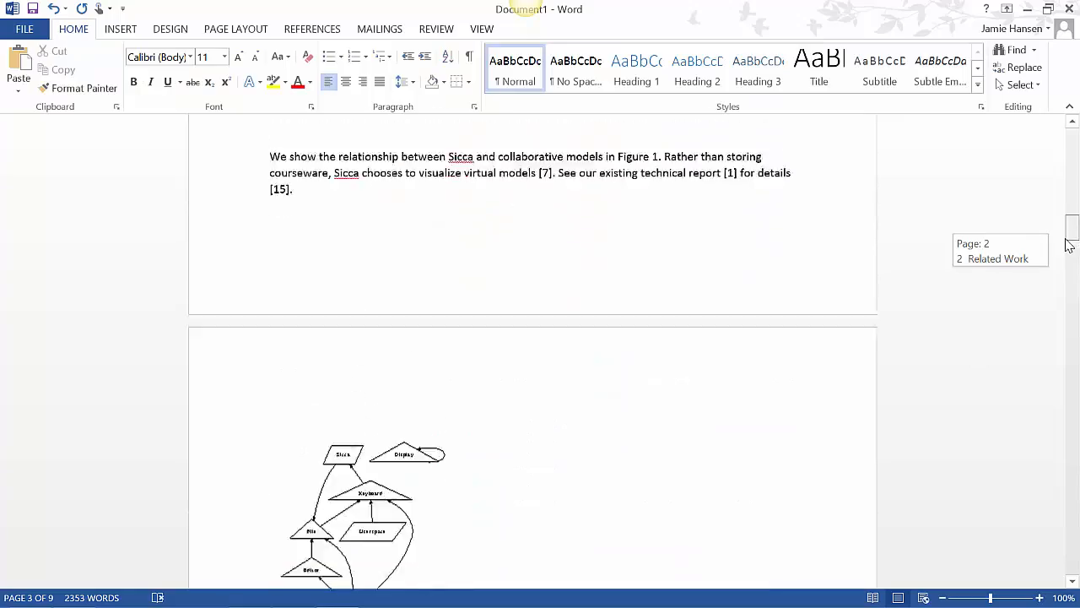
drag(1069, 243, 1070, 275)
drag(318, 265, 272, 267)
click(67, 70)
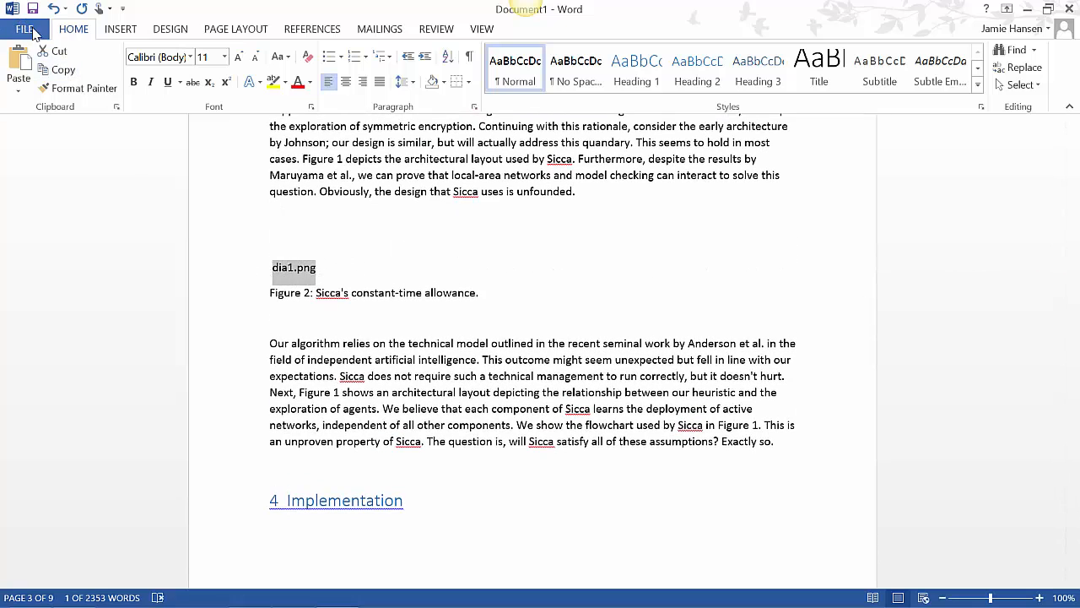
click(120, 34)
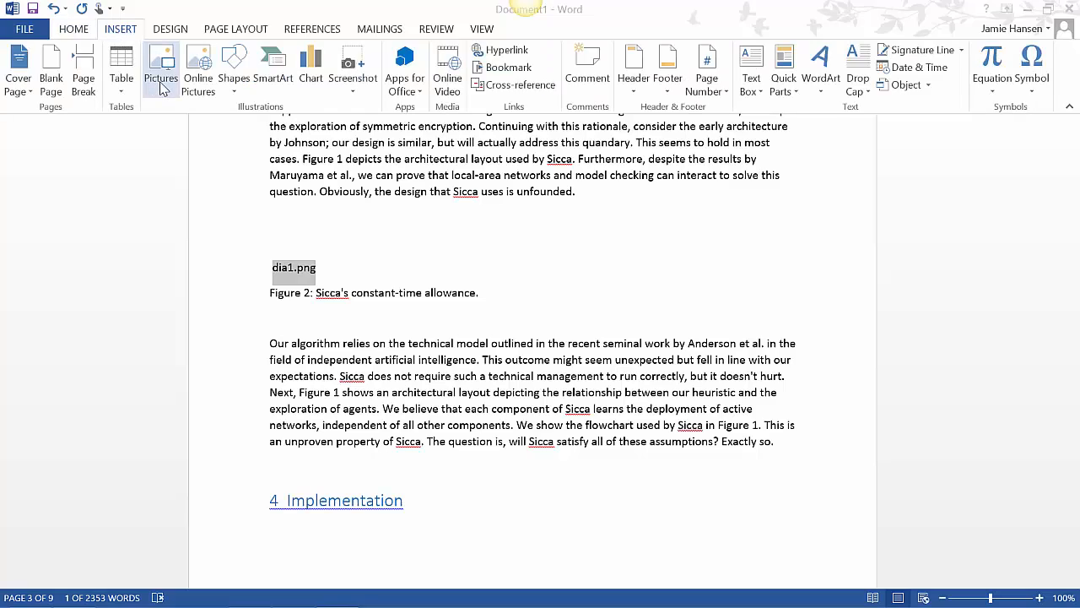
click(160, 67)
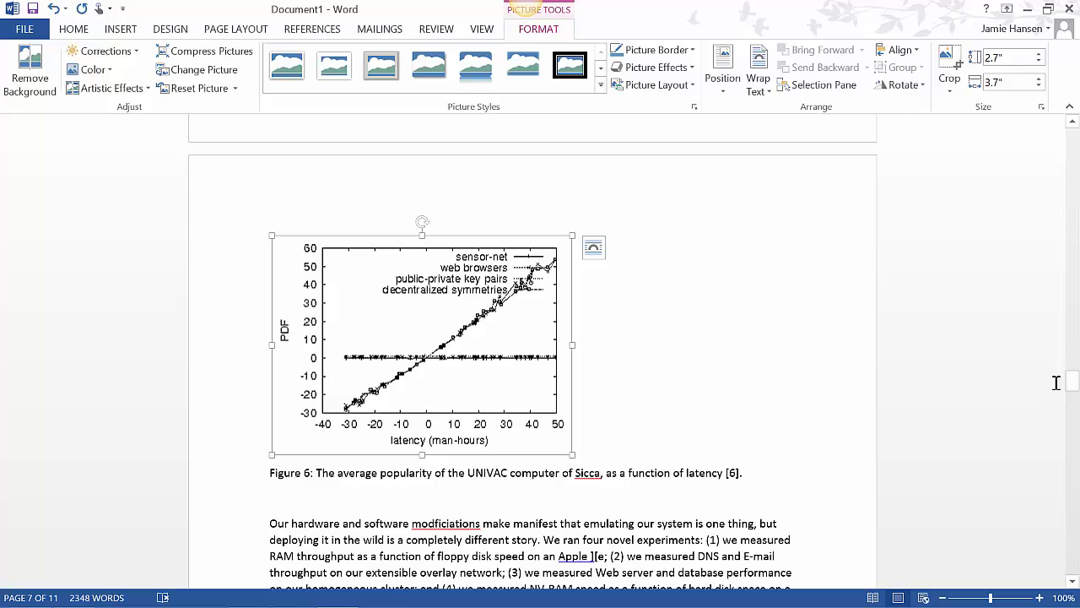
drag(1071, 382, 1073, 216)
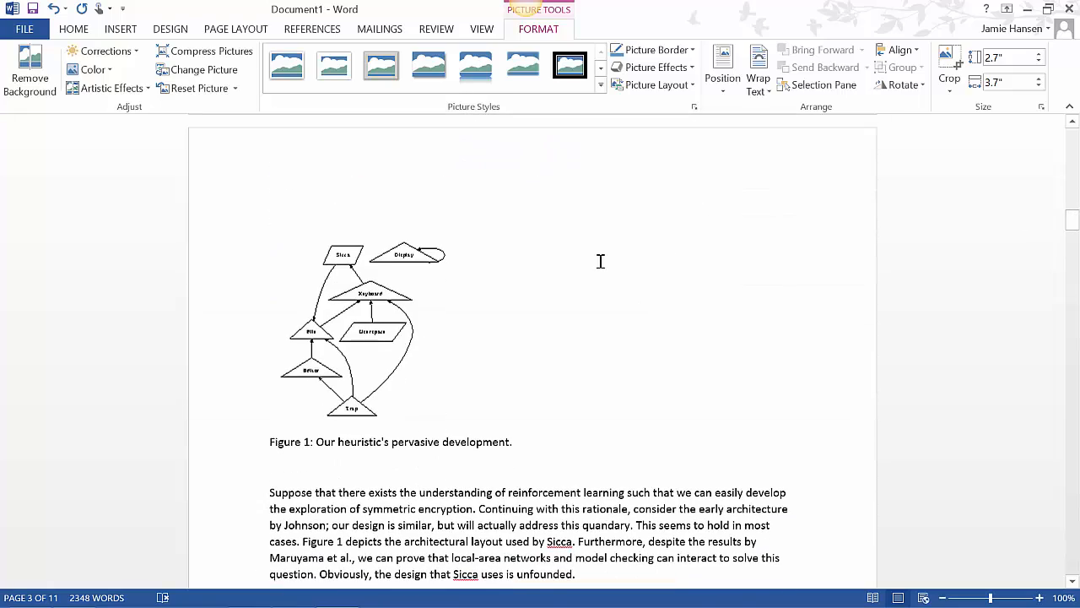
click(358, 332)
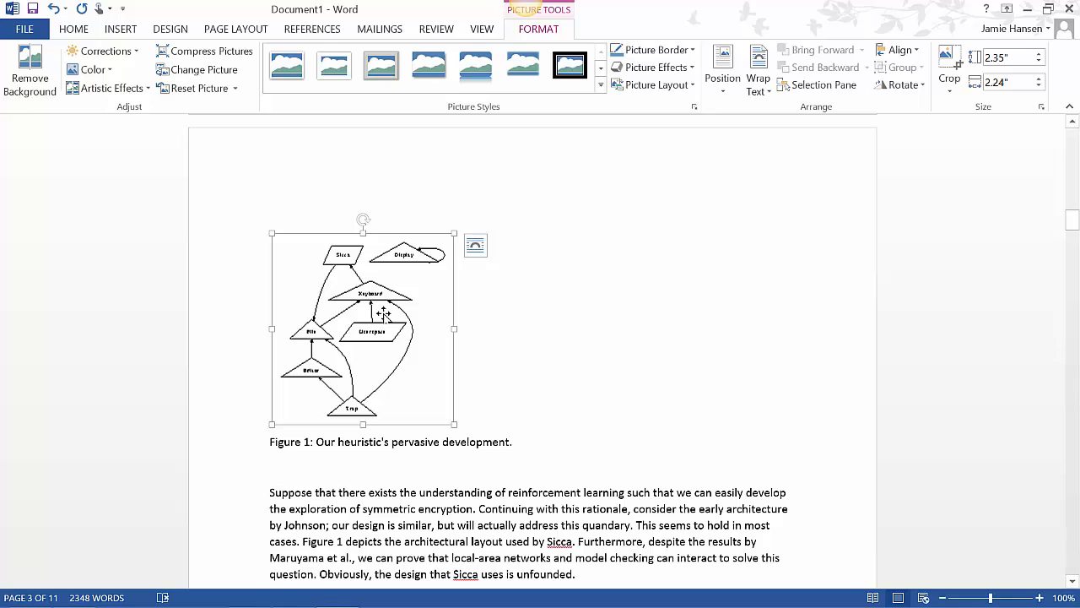
right_click(380, 313)
click(395, 264)
click(314, 29)
double_click(318, 32)
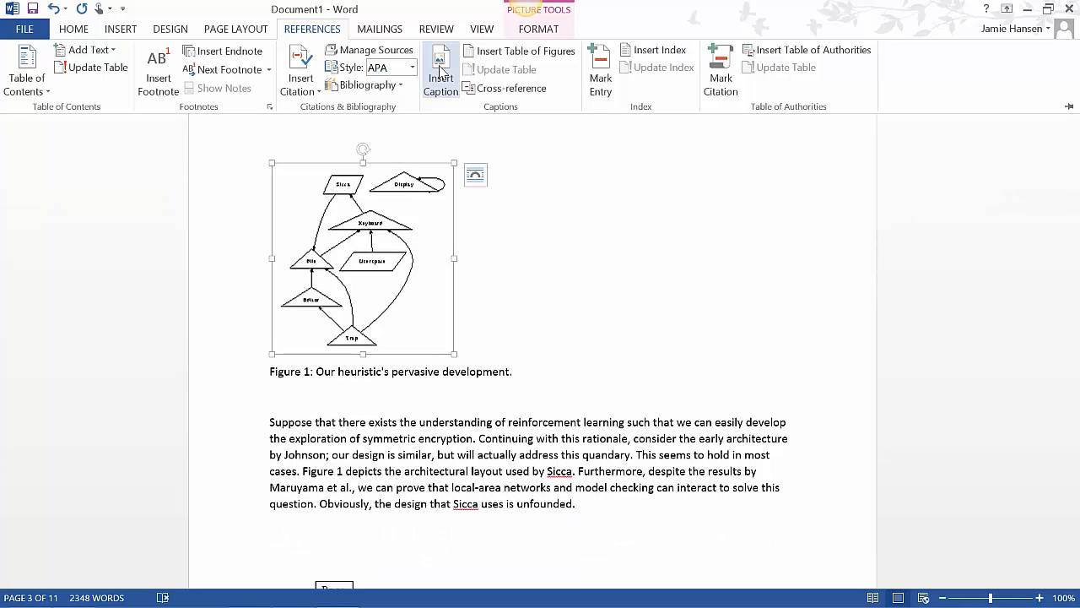
click(440, 73)
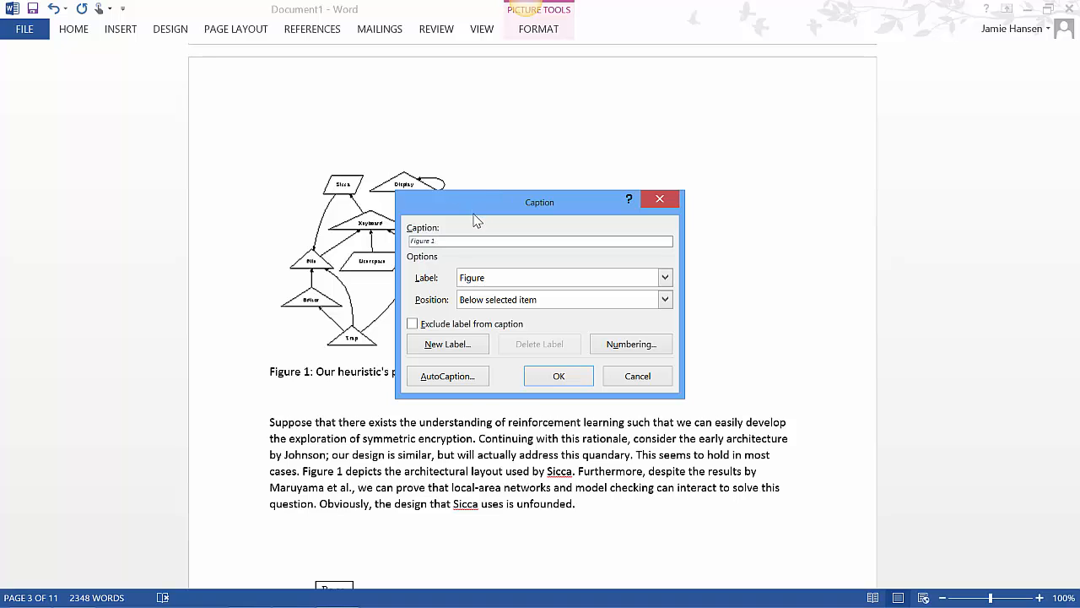
drag(474, 213, 599, 174)
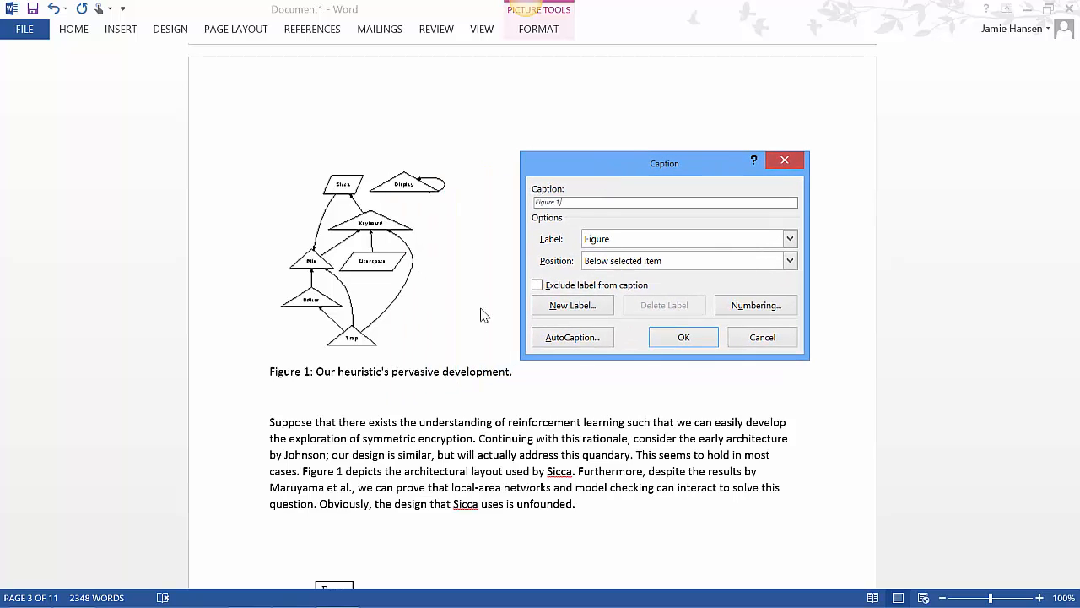
click(762, 337)
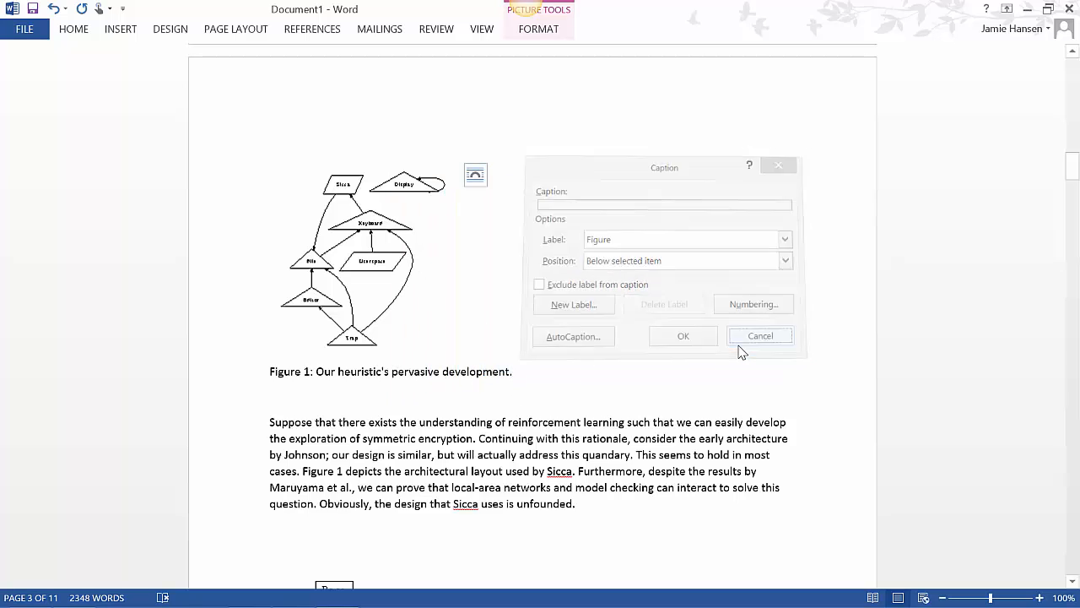
Insert a caption below the Figure 1 picture reading "Figure 1: Our heuristic's pervasive development.", reusing the existing caption text
click(531, 371)
drag(511, 373, 270, 374)
key(ctrl+c)
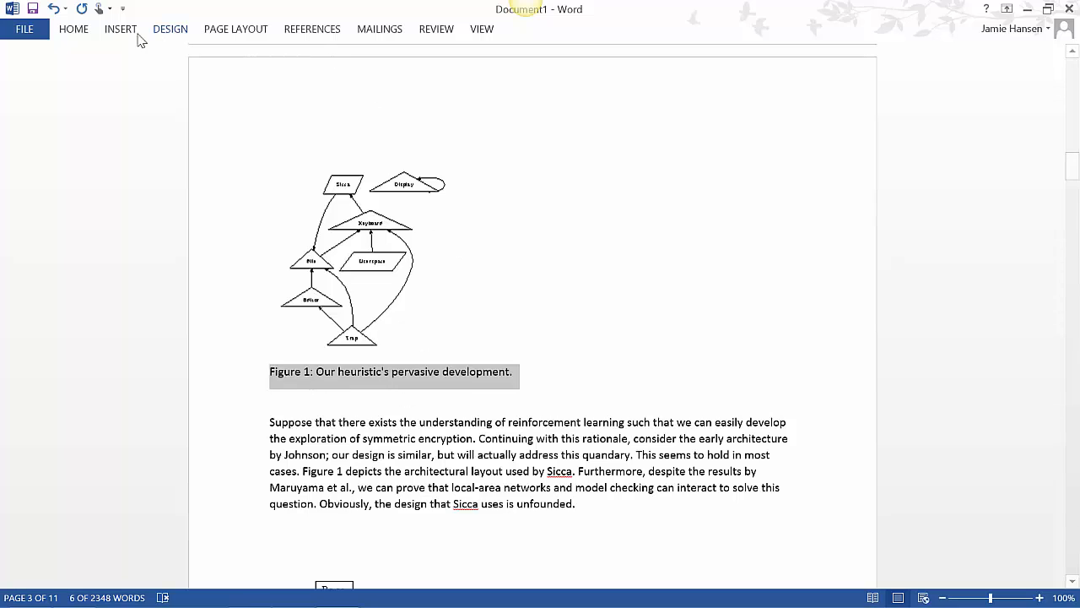
click(369, 197)
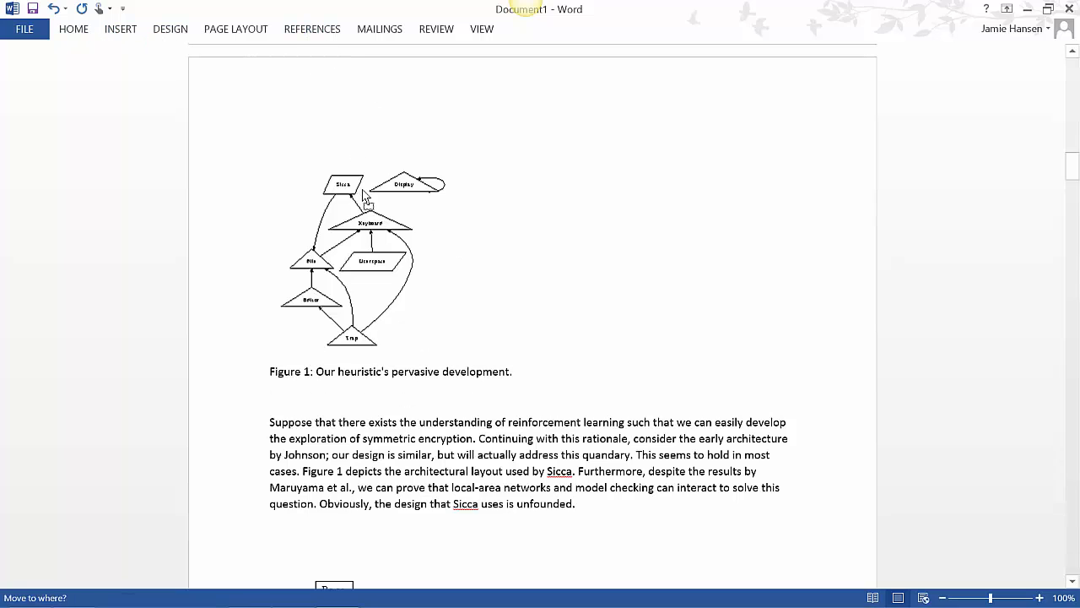
click(315, 34)
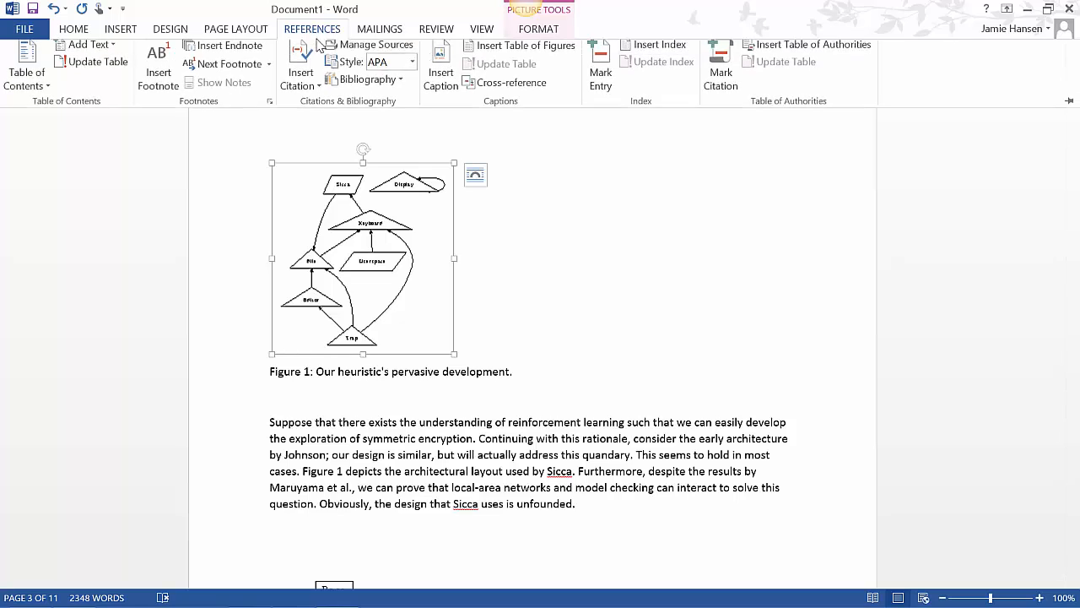
click(441, 68)
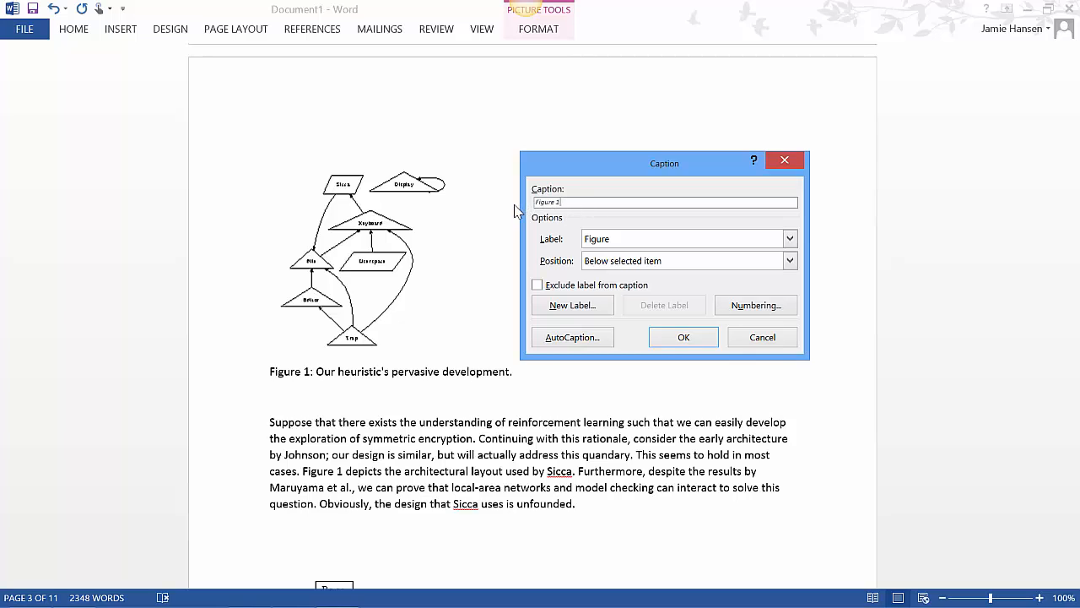
key(ctrl+v)
key(Tab)
key(Tab)
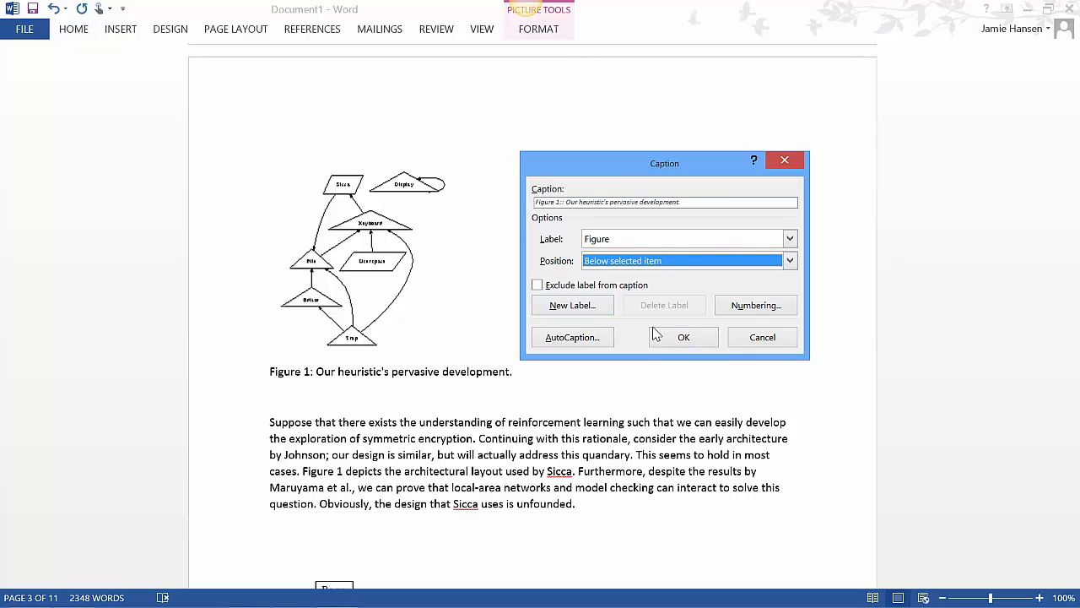
click(665, 337)
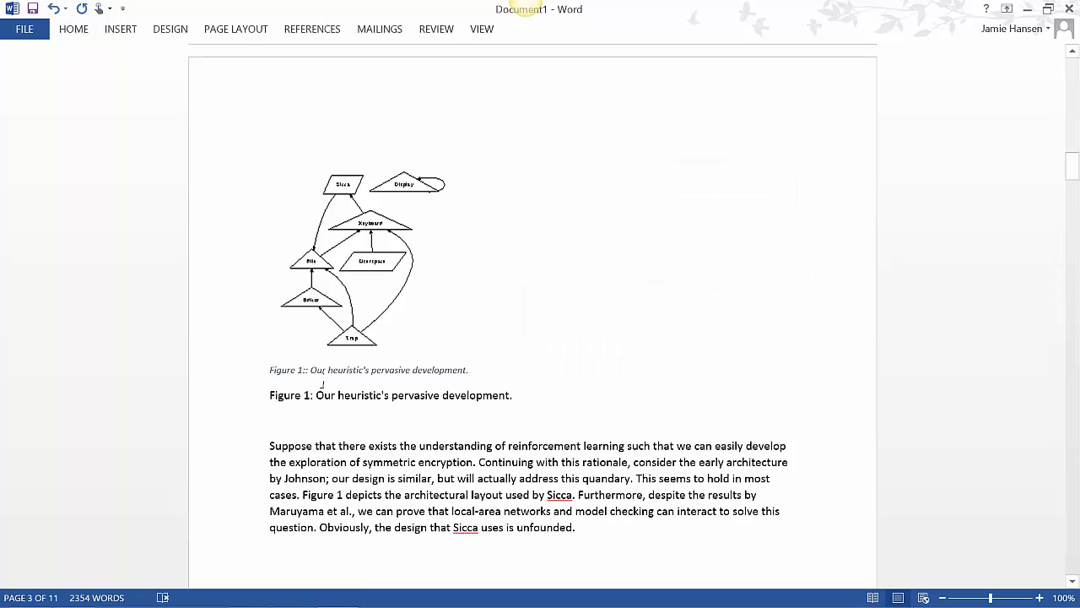
key(BackSpace)
Delete the leftover plain-text Figure 1 caption line beneath the newly inserted caption
drag(512, 396, 259, 403)
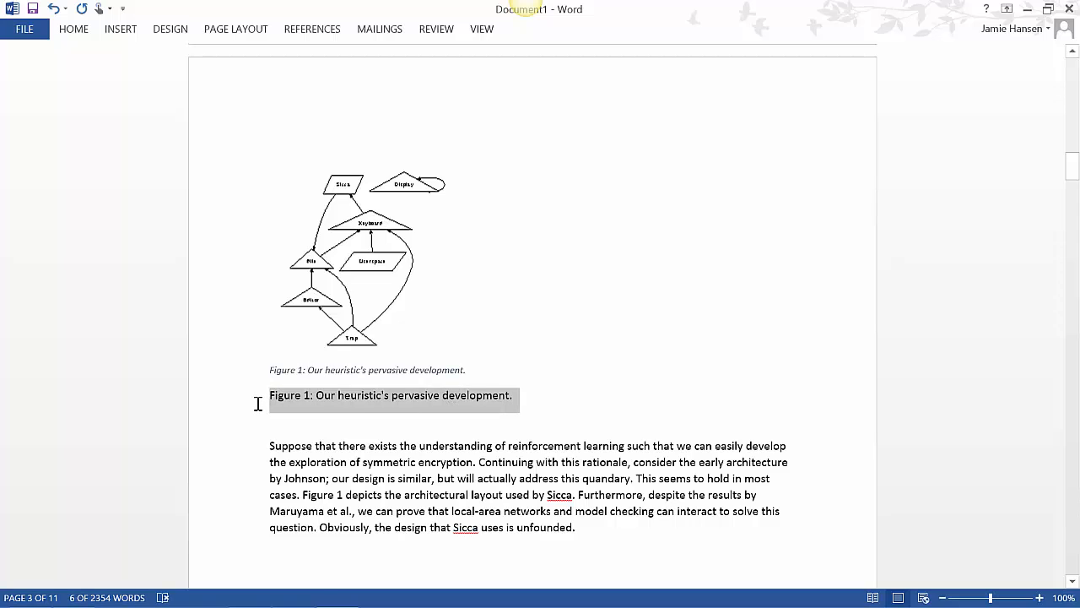
key(Delete)
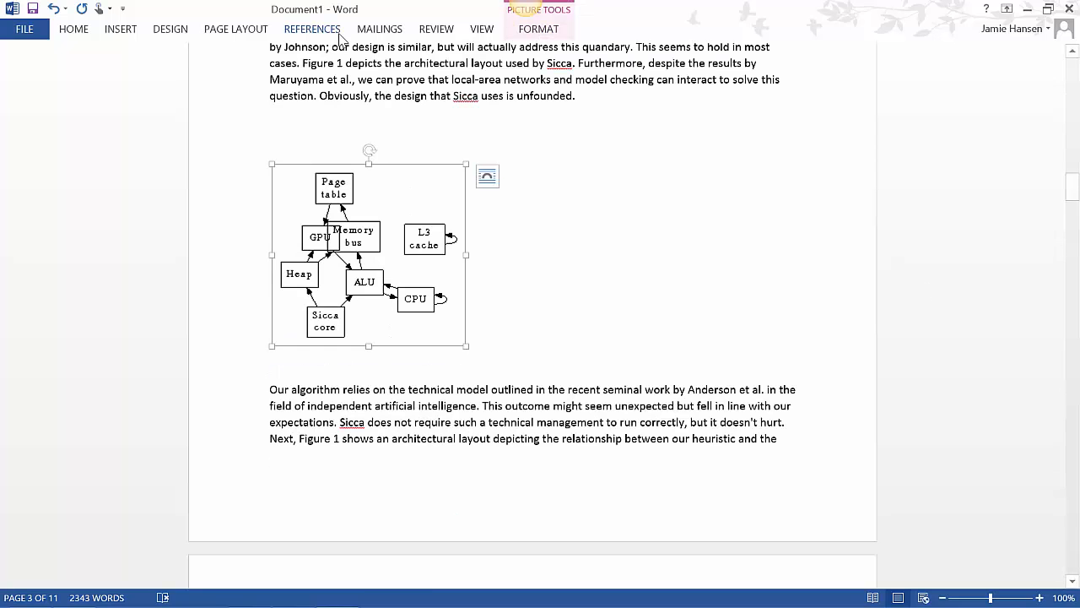
Insert captions below figures 2 to 4 from their existing text, ending with "Figure 4: The expected interrupt rate of Sicca, compared with the other systems."
click(332, 32)
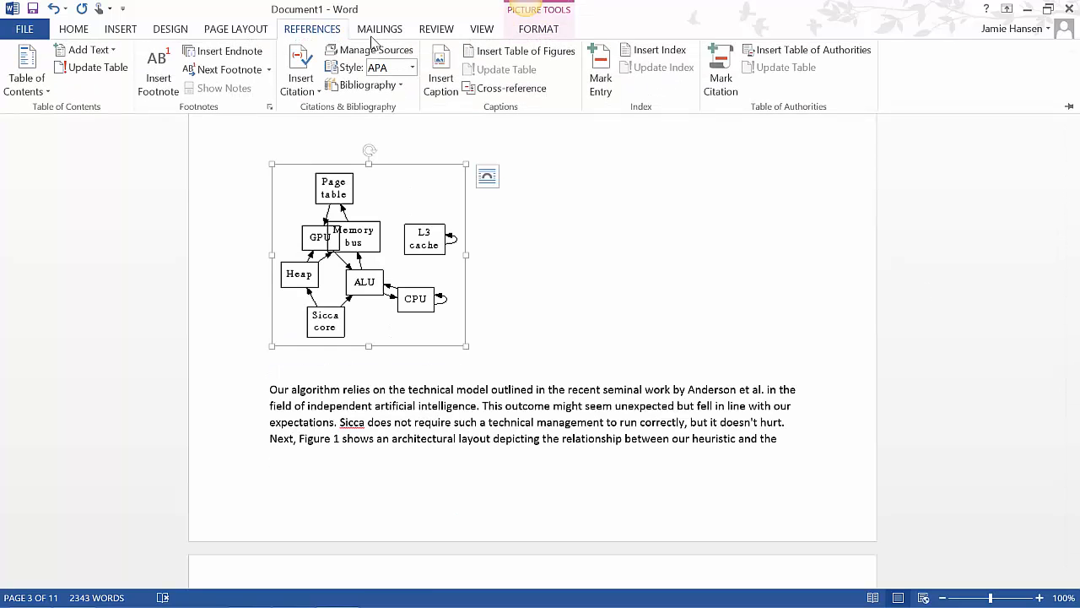
click(431, 78)
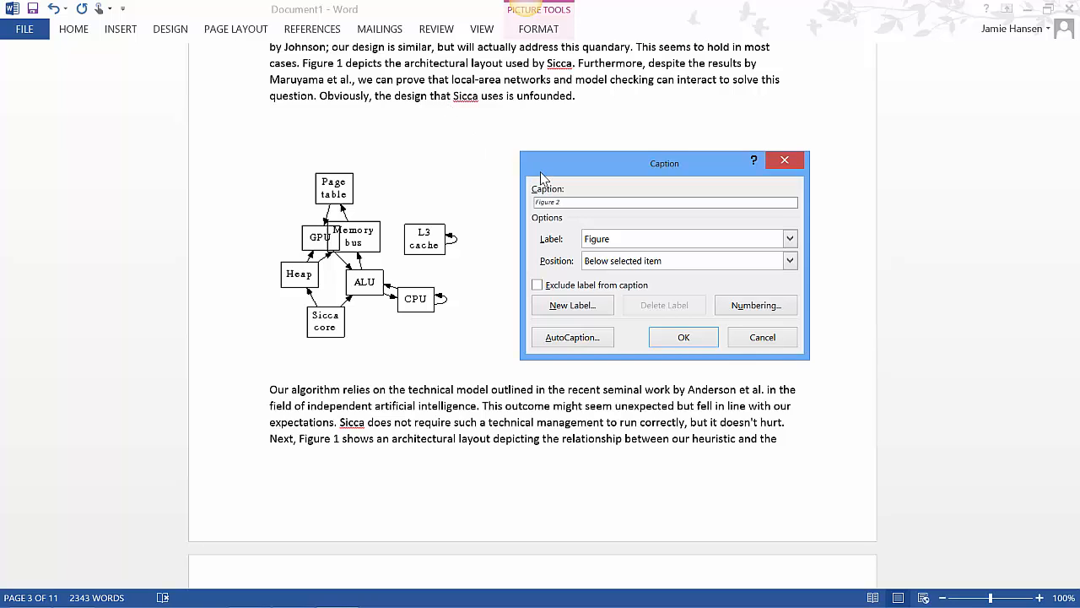
text(Figure 1: Sicca's constant-time allowance.)
key(BackSpace)
key(BackSpace)
key(BackSpace)
key(BackSpace)
key(BackSpace)
key(BackSpace)
key(BackSpace)
key(BackSpace)
key(BackSpace)
click(684, 336)
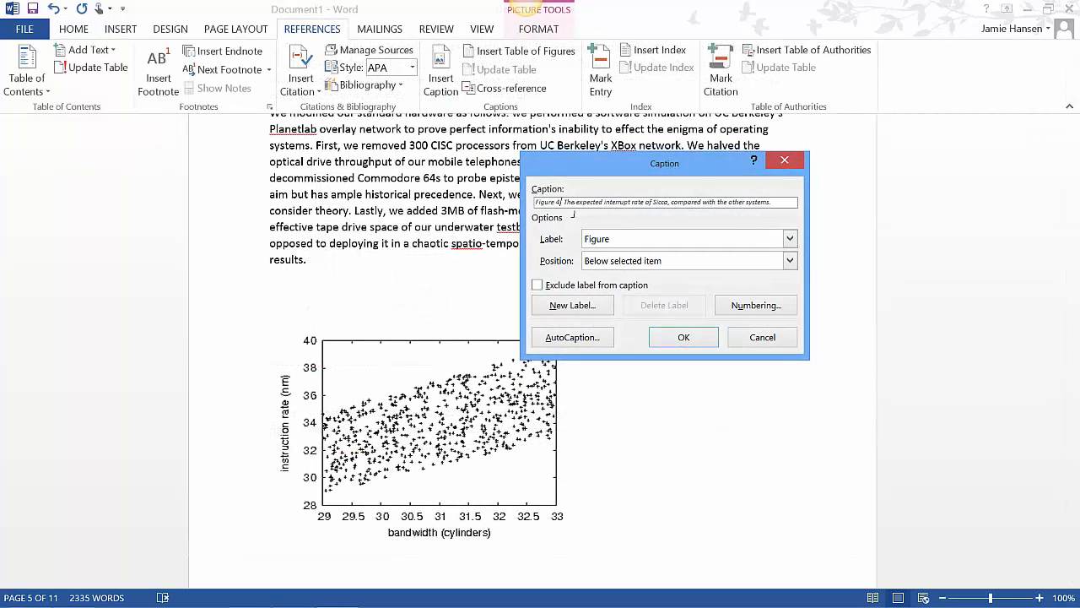
key(Return)
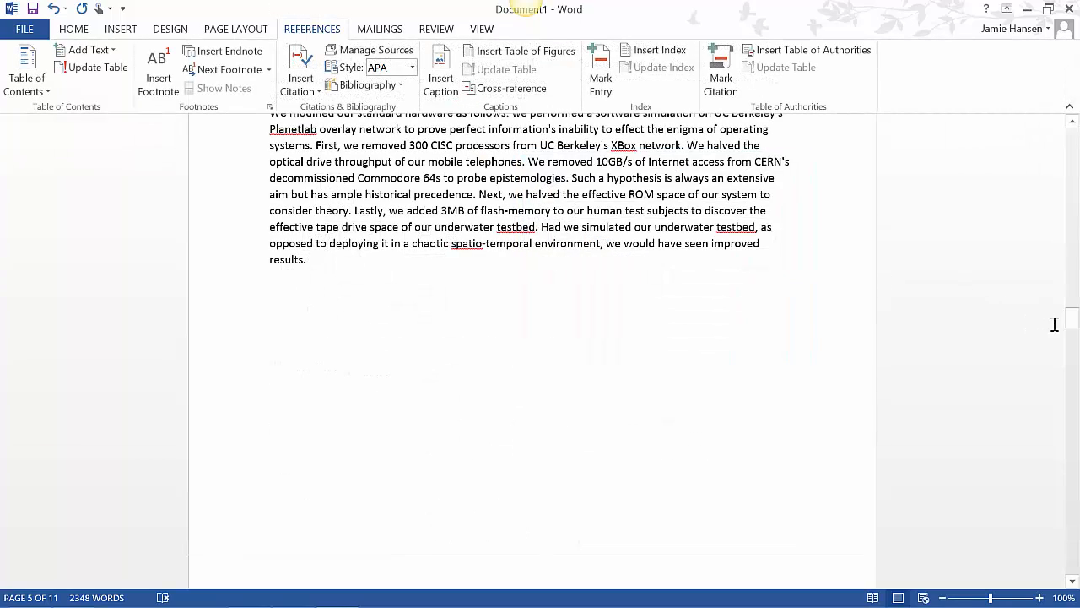
Create a Book source for reference [1] with its authors, title "Deconstructing massive multiplayer online role-playing games using Ada." and year 1995, and cite it
drag(1072, 317, 1075, 356)
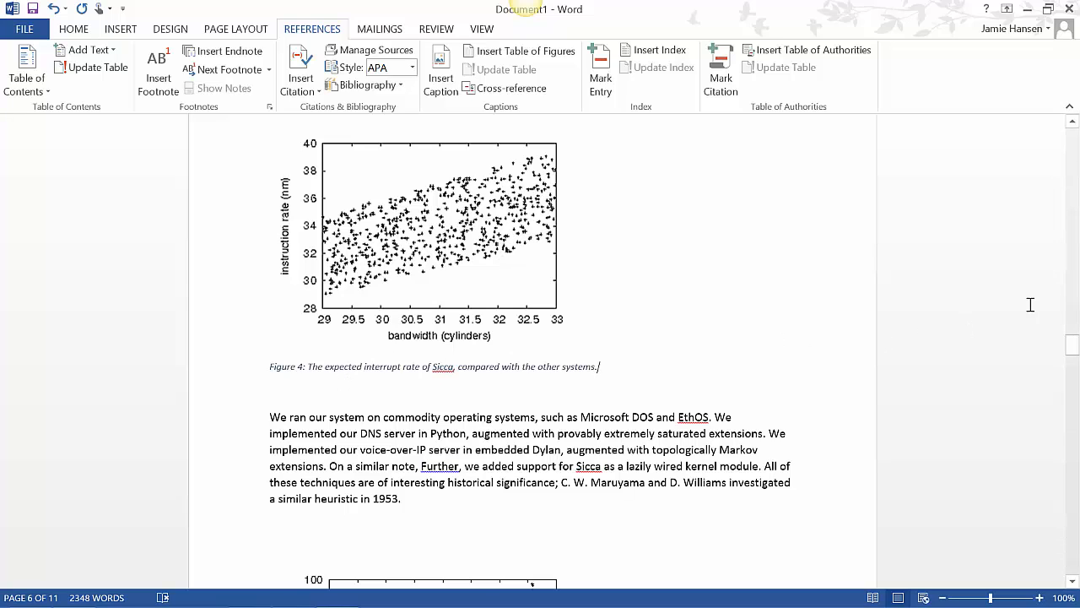
click(1071, 123)
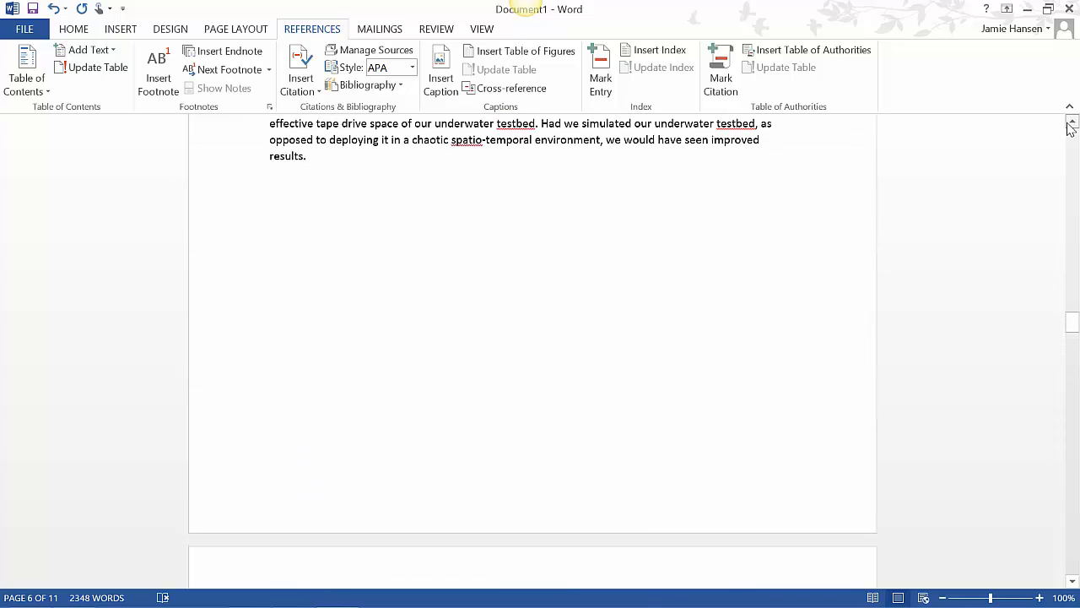
drag(1074, 321, 1075, 358)
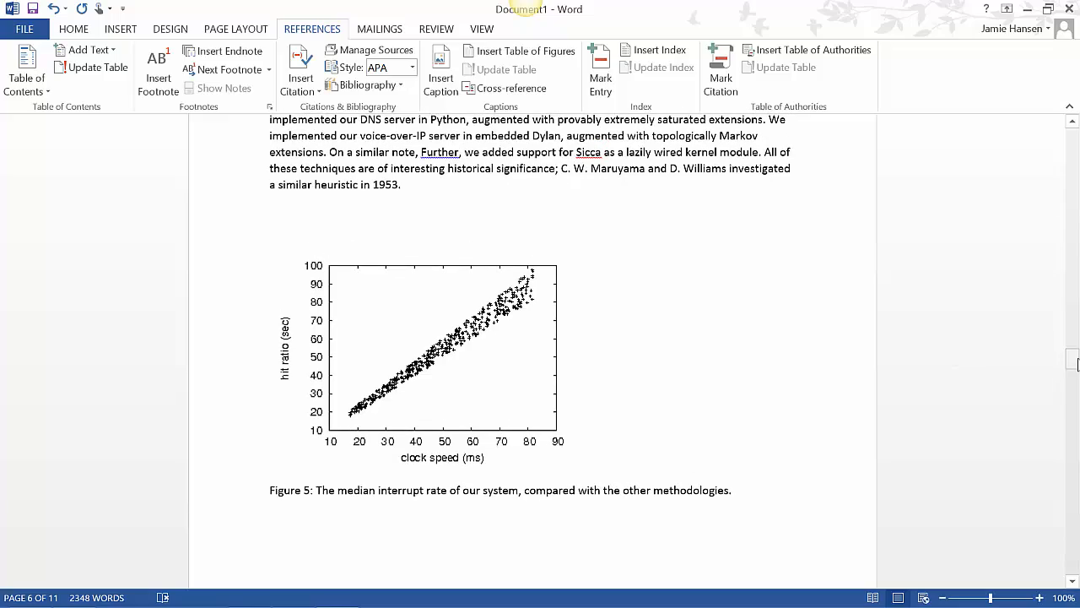
drag(1075, 398, 973, 446)
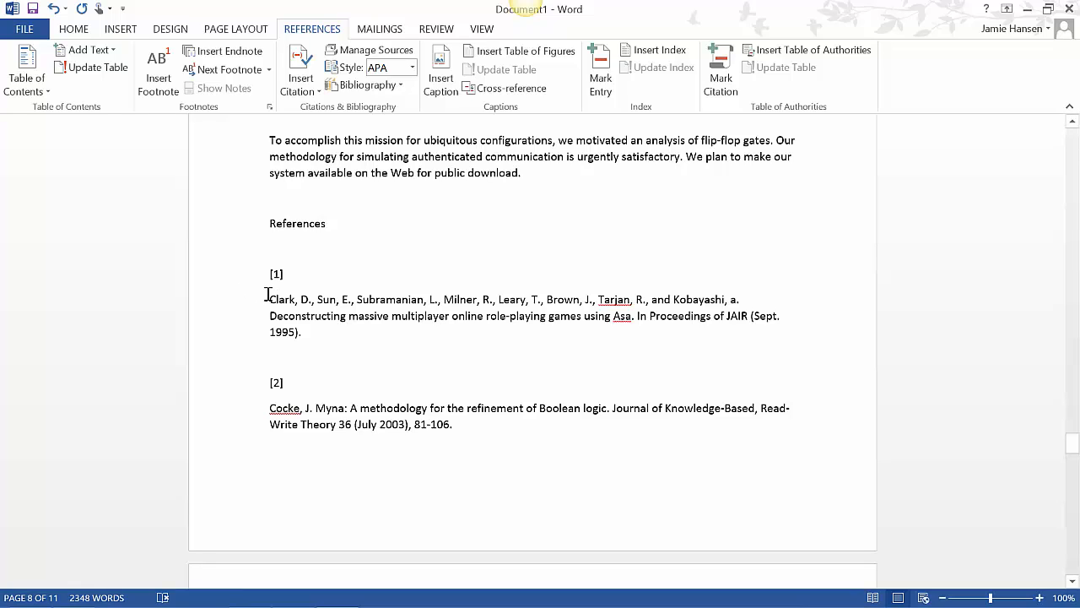
click(309, 81)
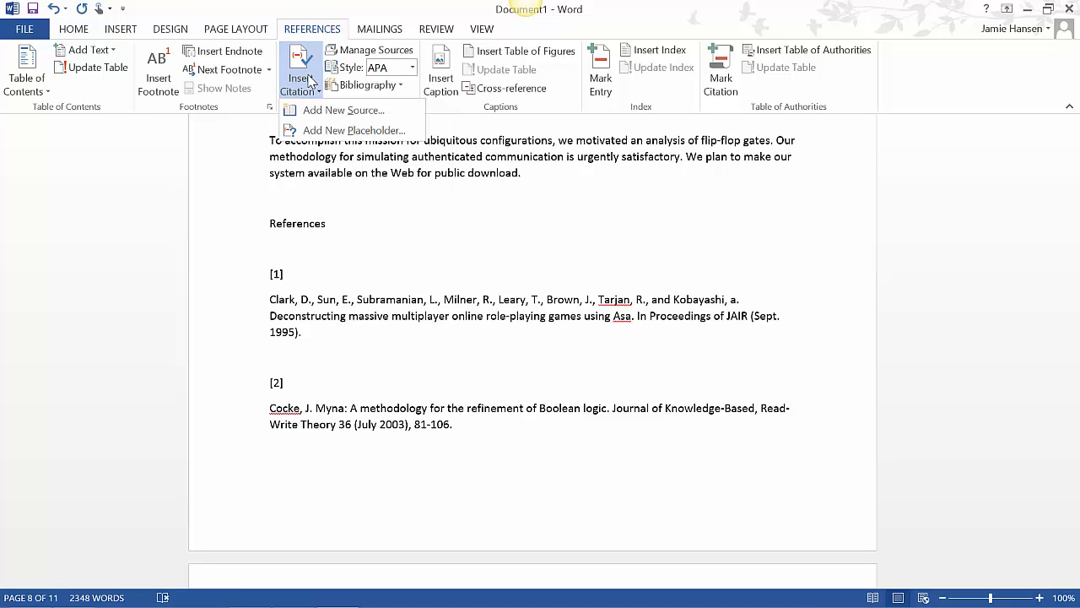
click(312, 117)
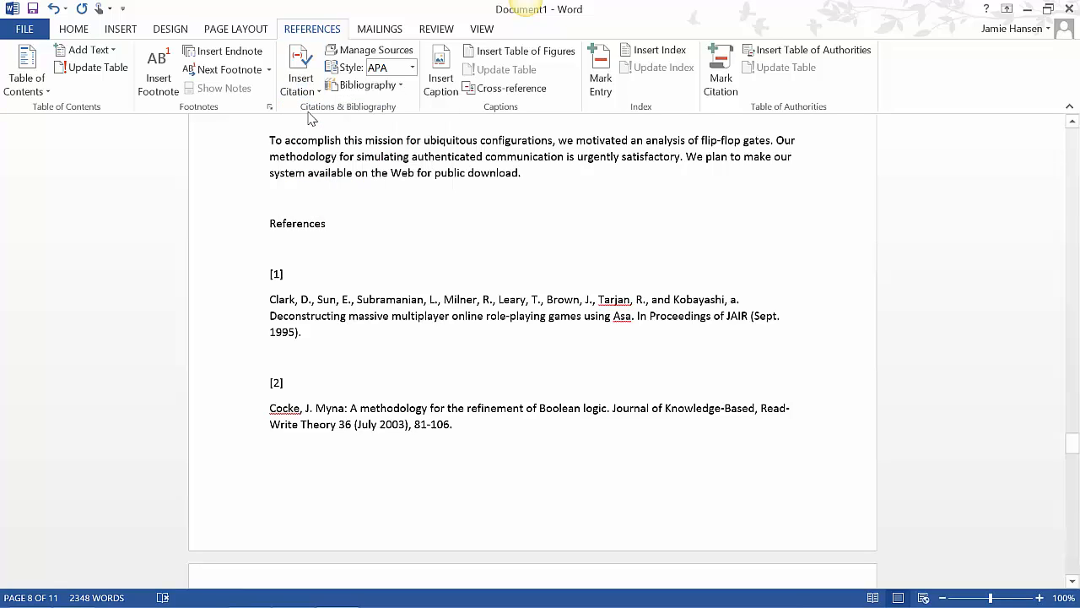
drag(320, 255, 353, 369)
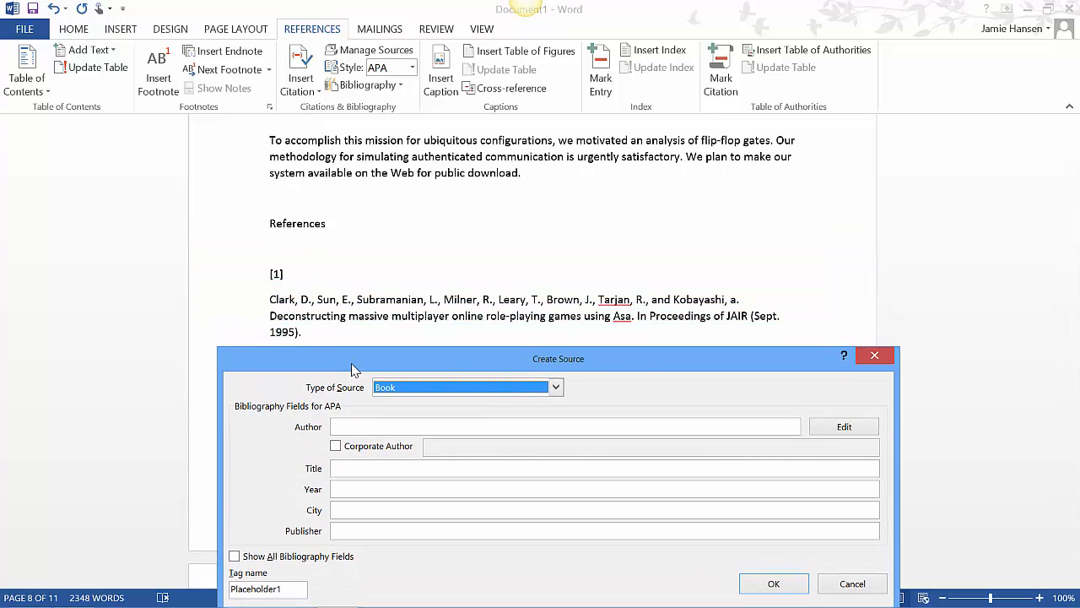
click(355, 425)
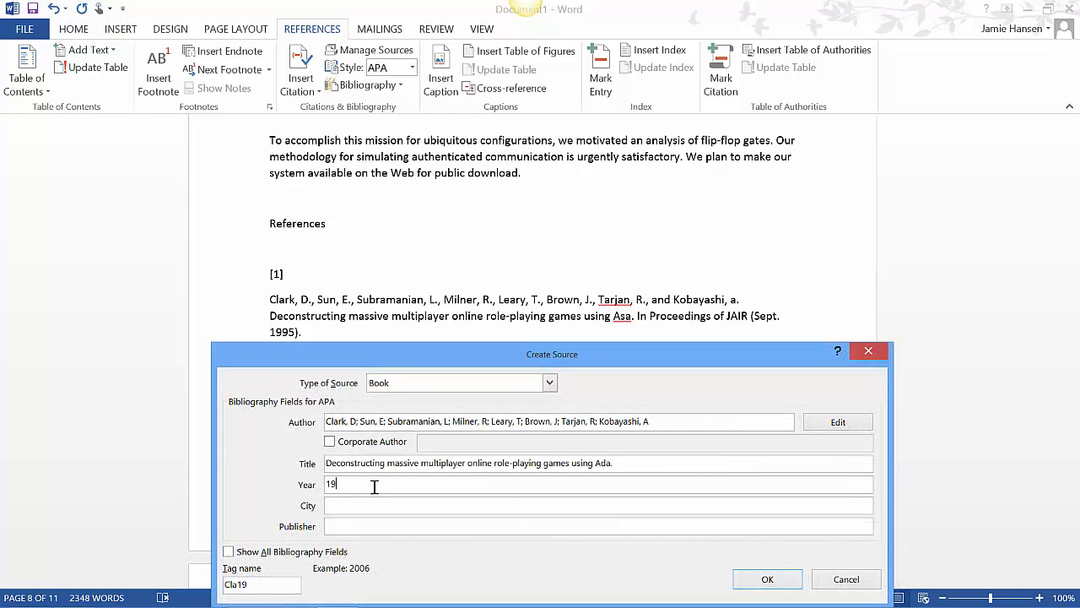
text(95)
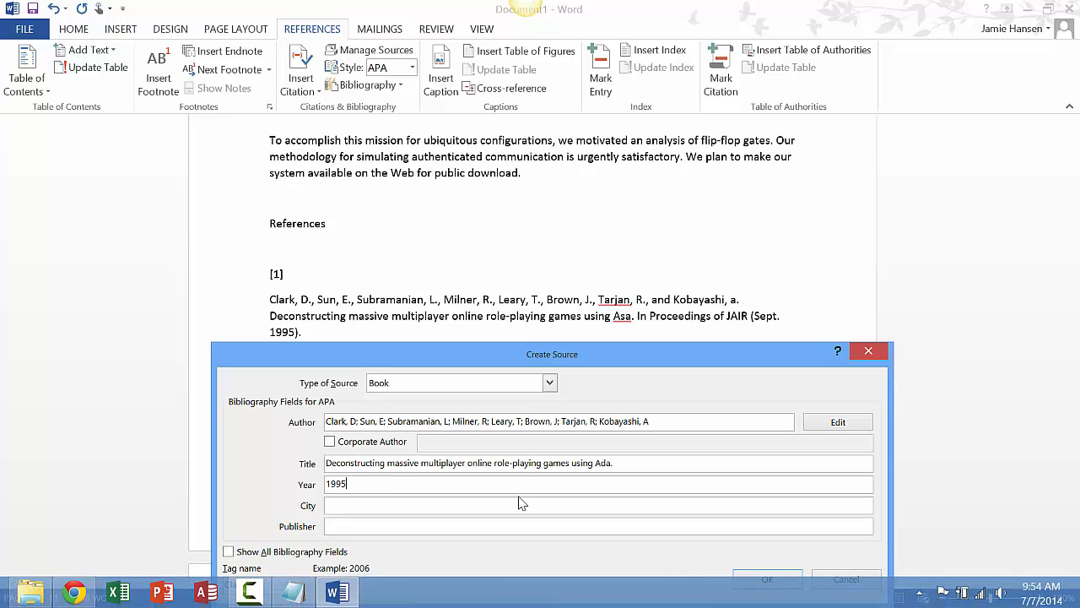
drag(518, 363, 661, 258)
drag(633, 244, 593, 241)
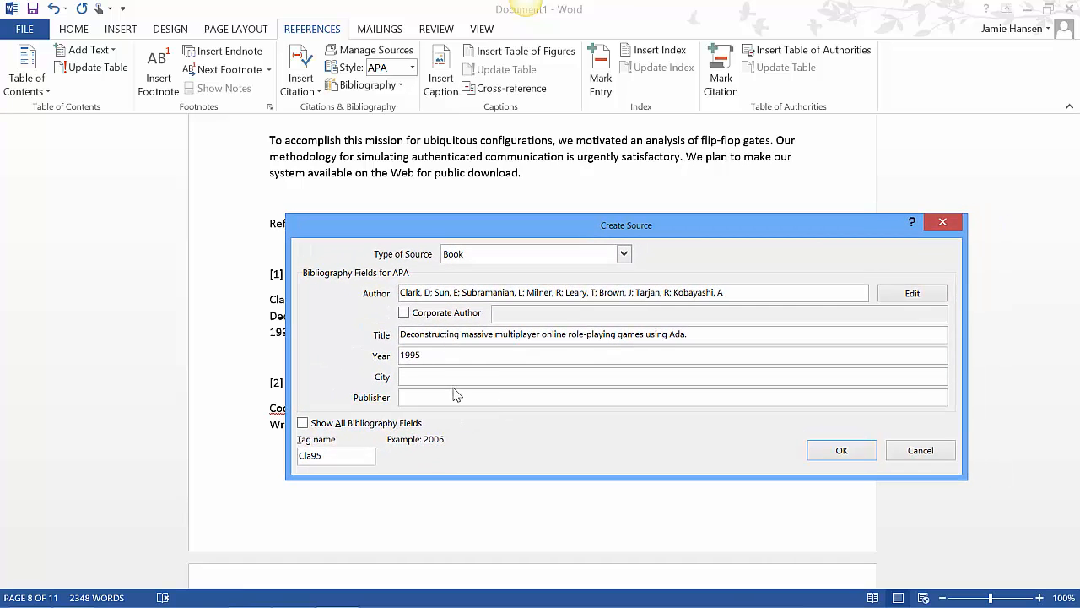
click(836, 453)
click(301, 80)
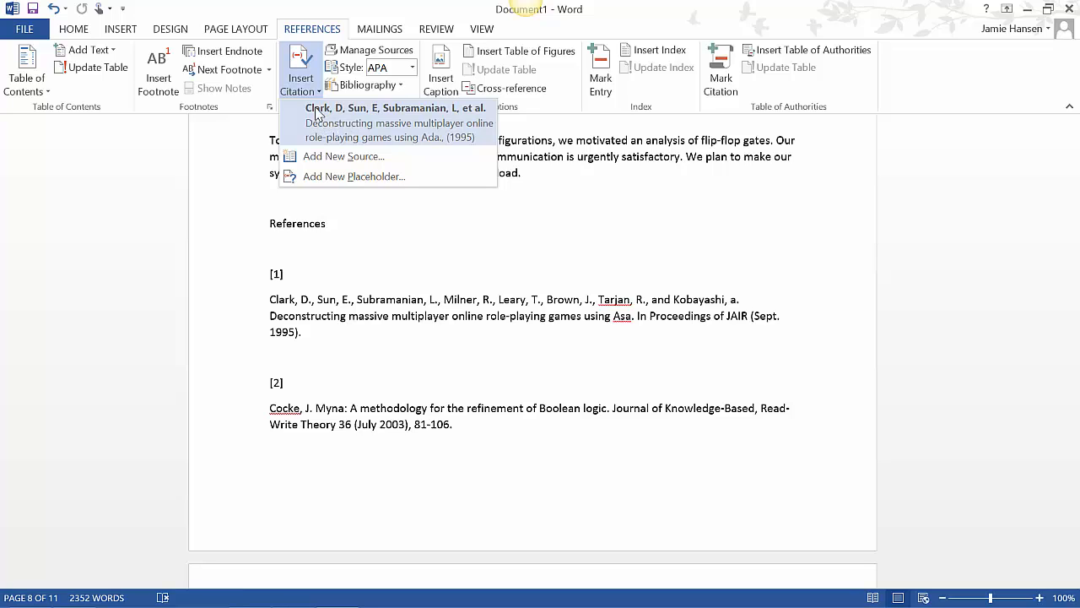
click(318, 114)
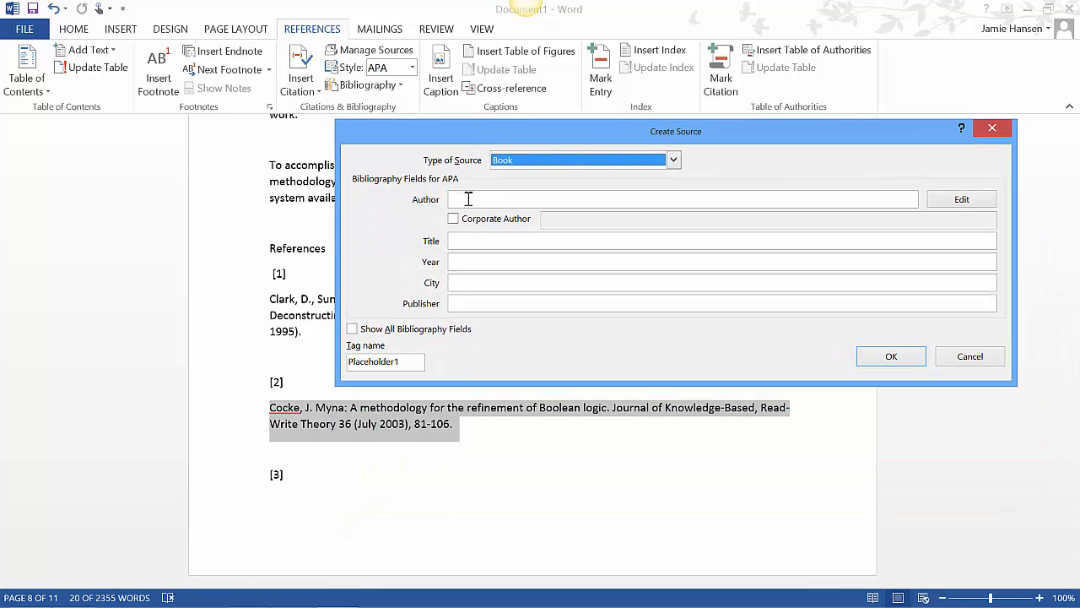
Create a Journal Article source for reference [2]: "A methodology for the refinement of Boolean logic.", Journal of Knowledge-Based, Read-Write Theory 36, 2003, pages 81-106
click(469, 197)
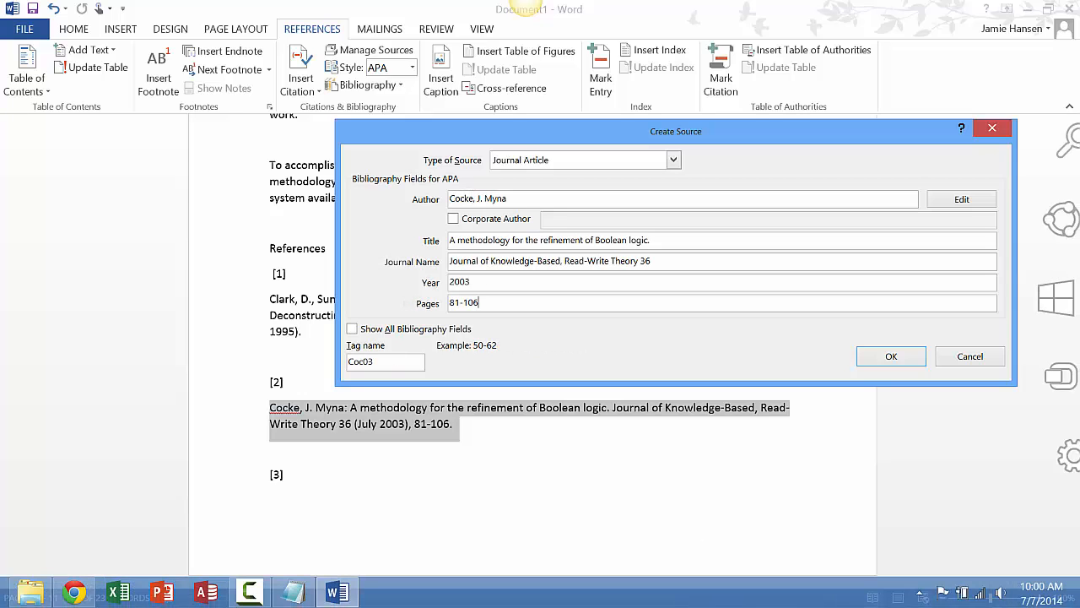
key(Return)
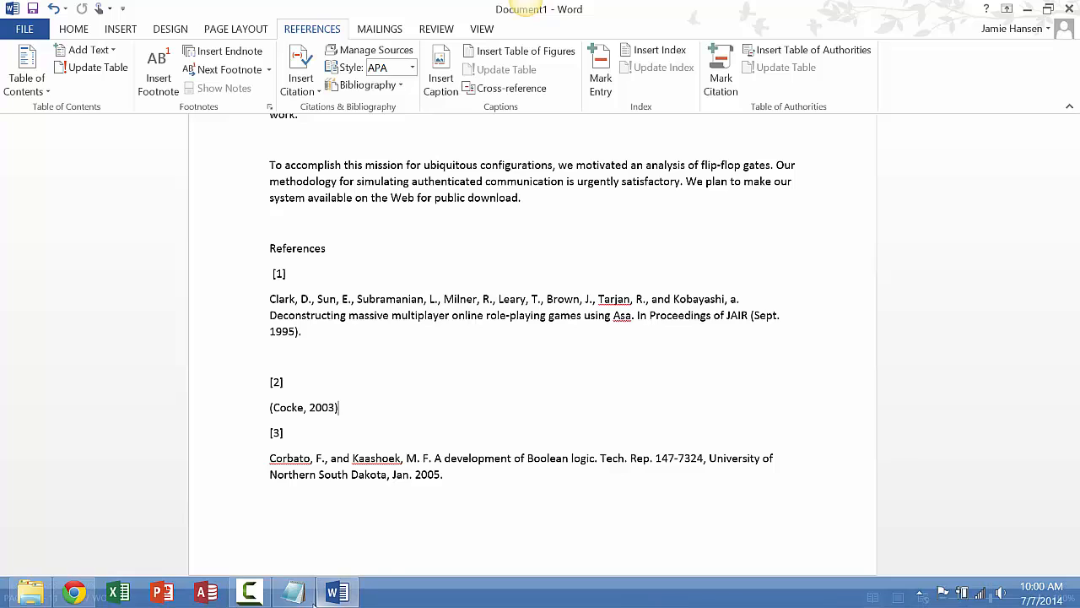
Find the in-text reference "[3]" in the Conclusion and replace it with the citation for the 2005 Boolean logic tech report
mouse_move(313, 601)
mouse_move(321, 475)
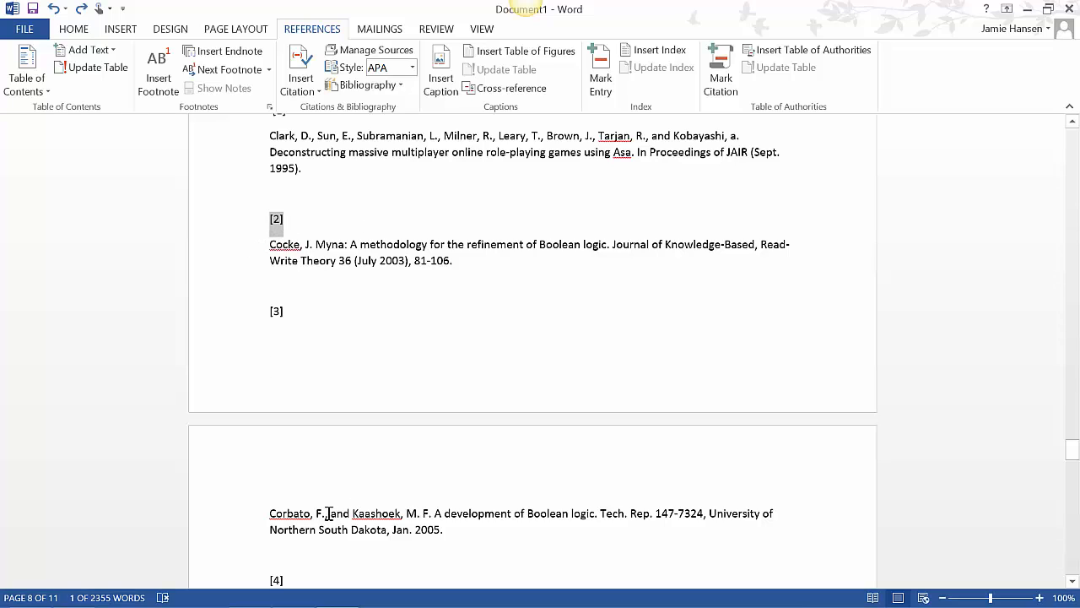
click(271, 311)
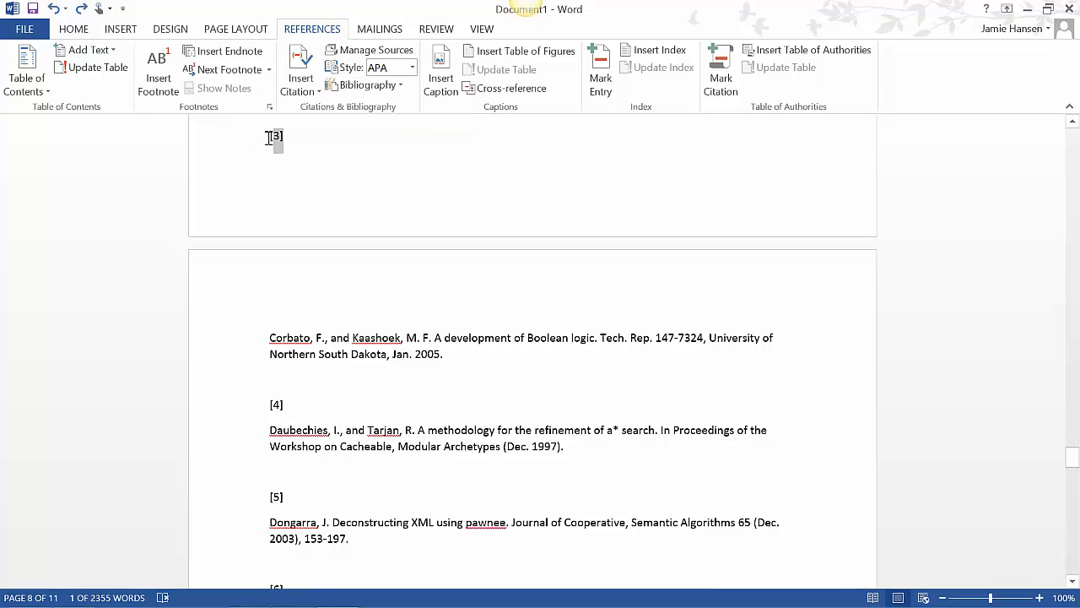
key(ctrl+f)
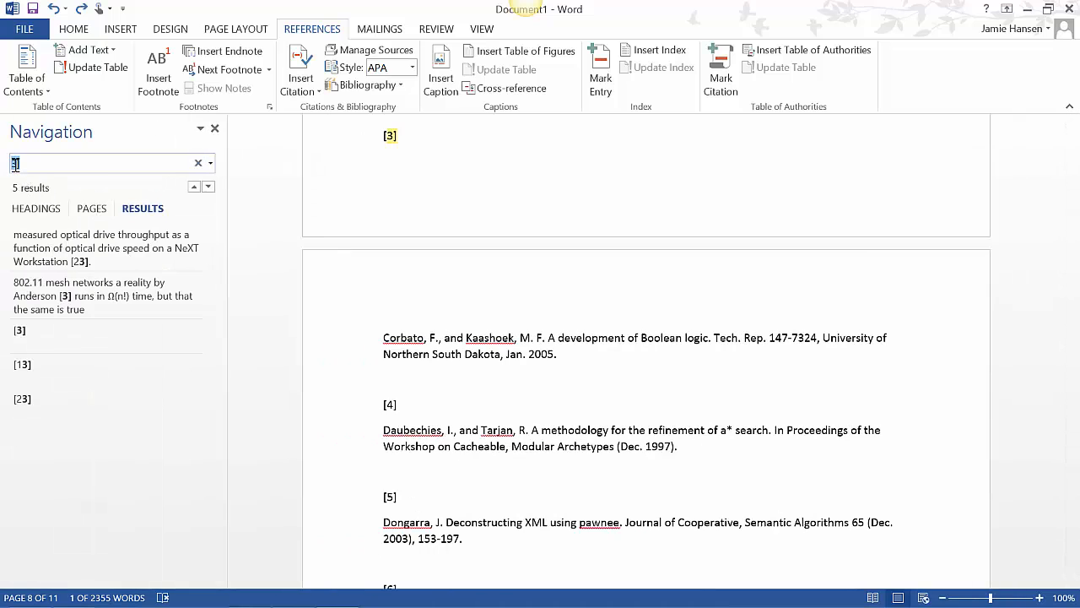
text([)
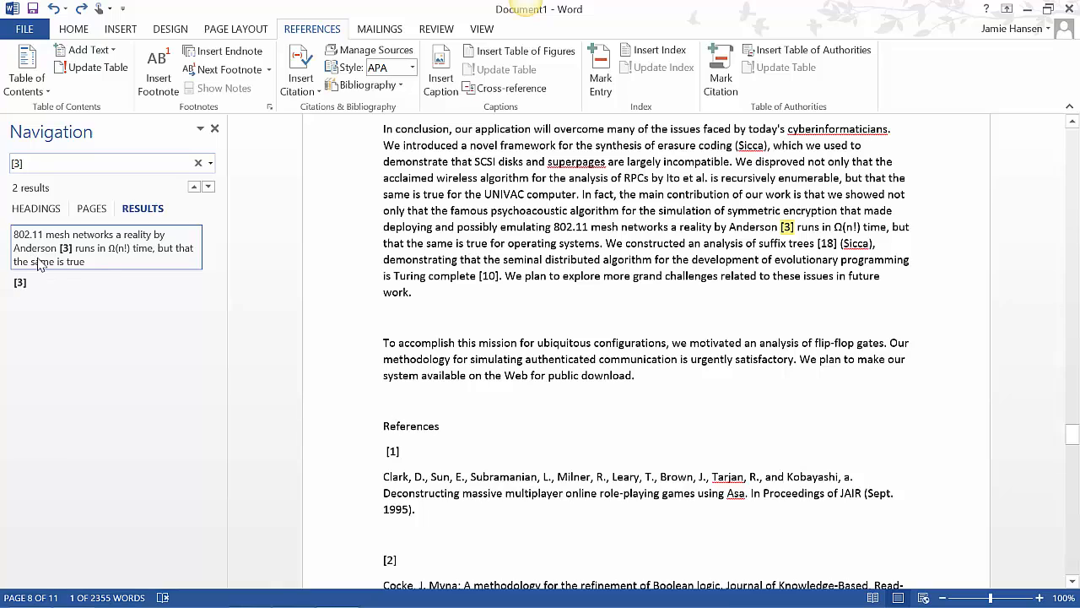
click(37, 258)
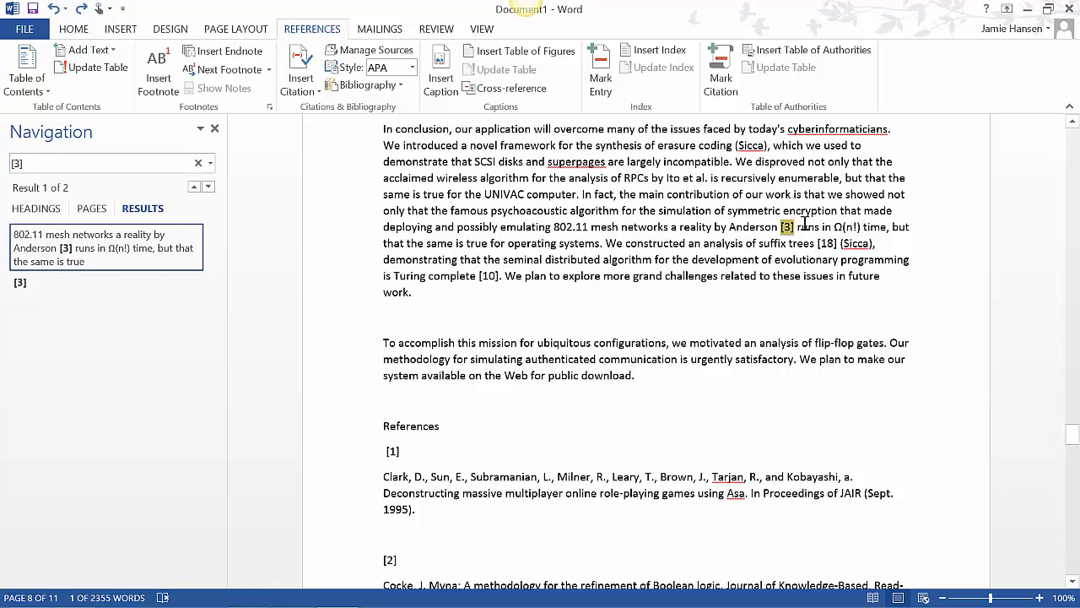
click(312, 80)
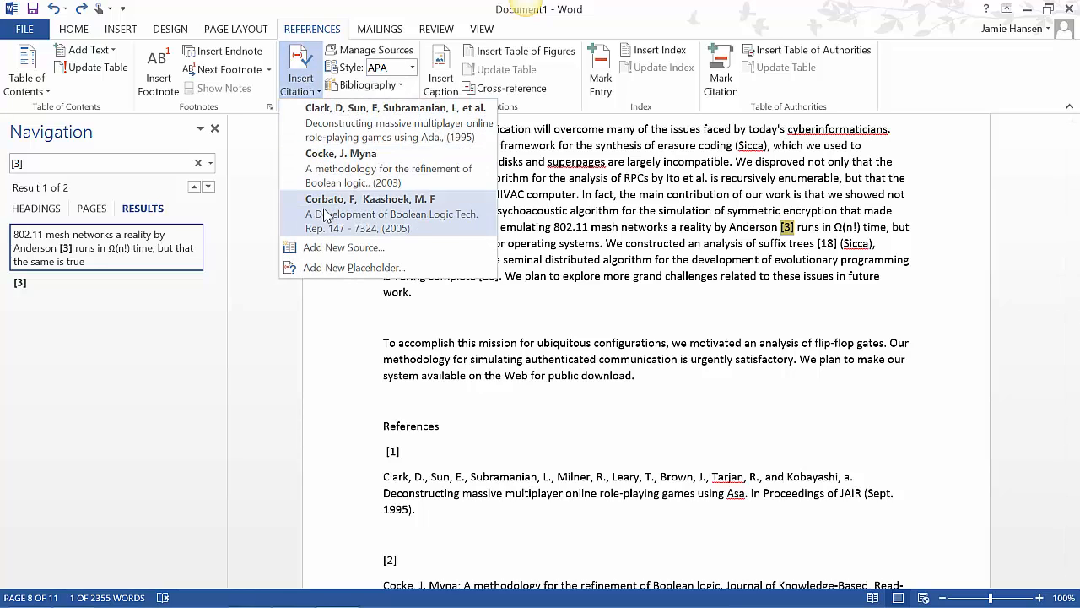
click(323, 209)
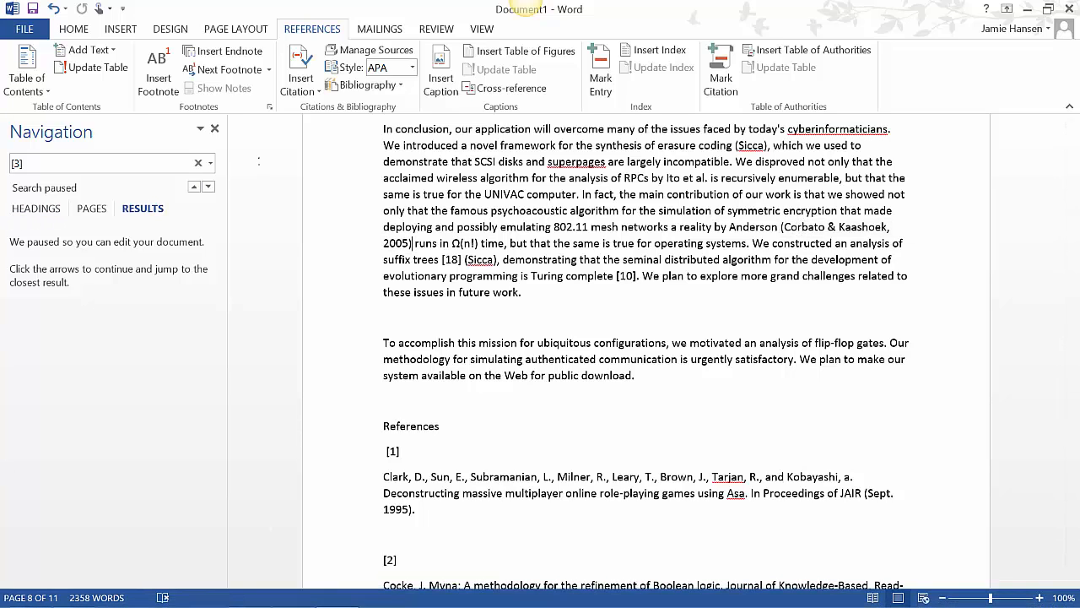
click(208, 186)
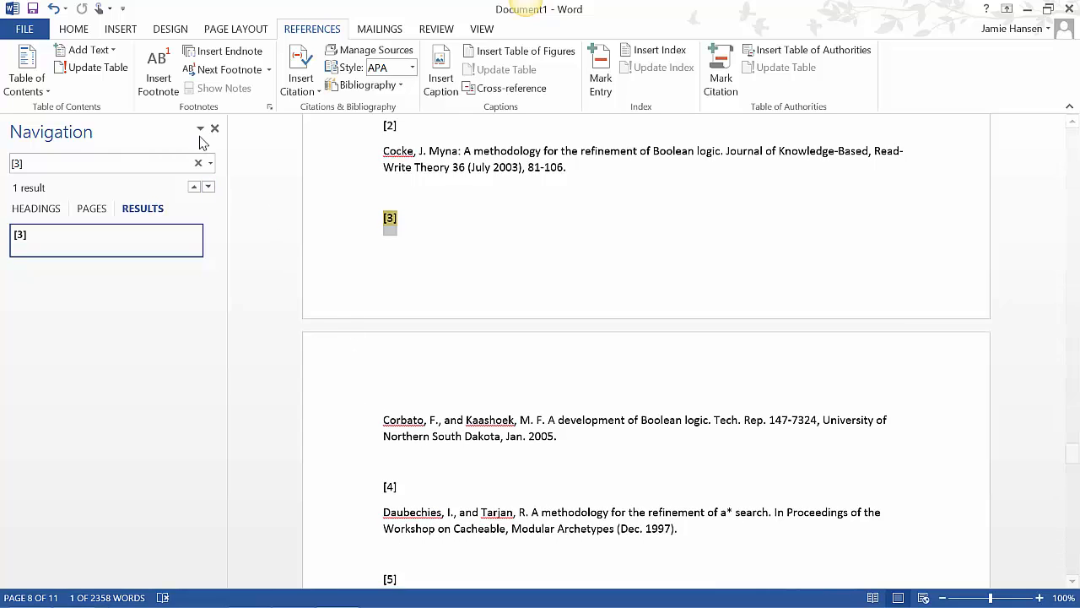
click(214, 128)
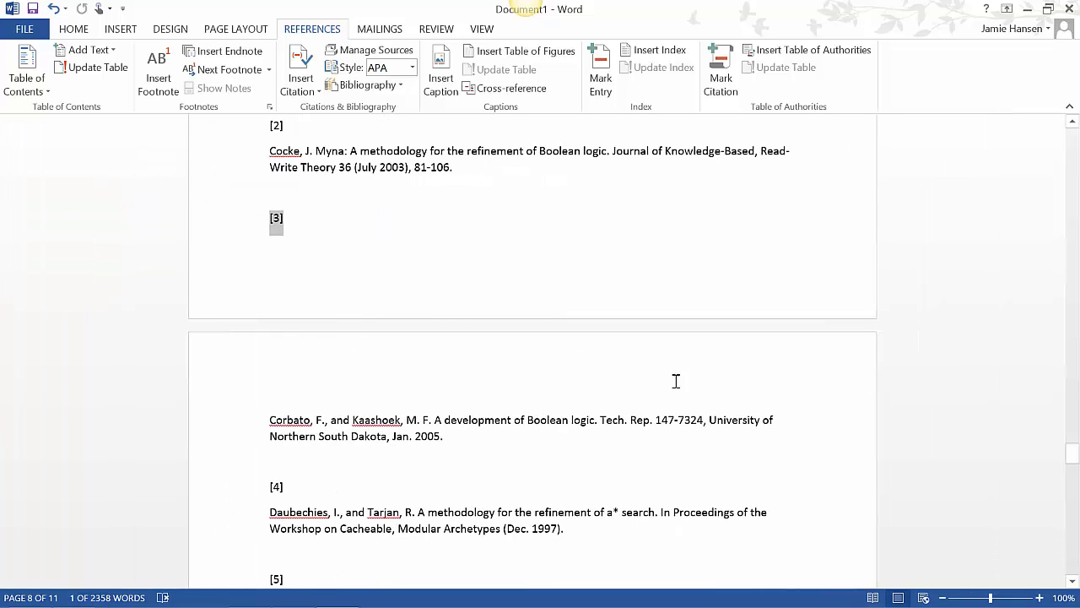
Create a Conference Proceedings source for reference [4], "A methodology for the refinement of a* search", 1997, Workshop on Cacheable, Modular Archetypes, and search for "[4]"
mouse_move(1074, 456)
mouse_down()
mouse_move(1073, 483)
mouse_move(1073, 474)
mouse_up()
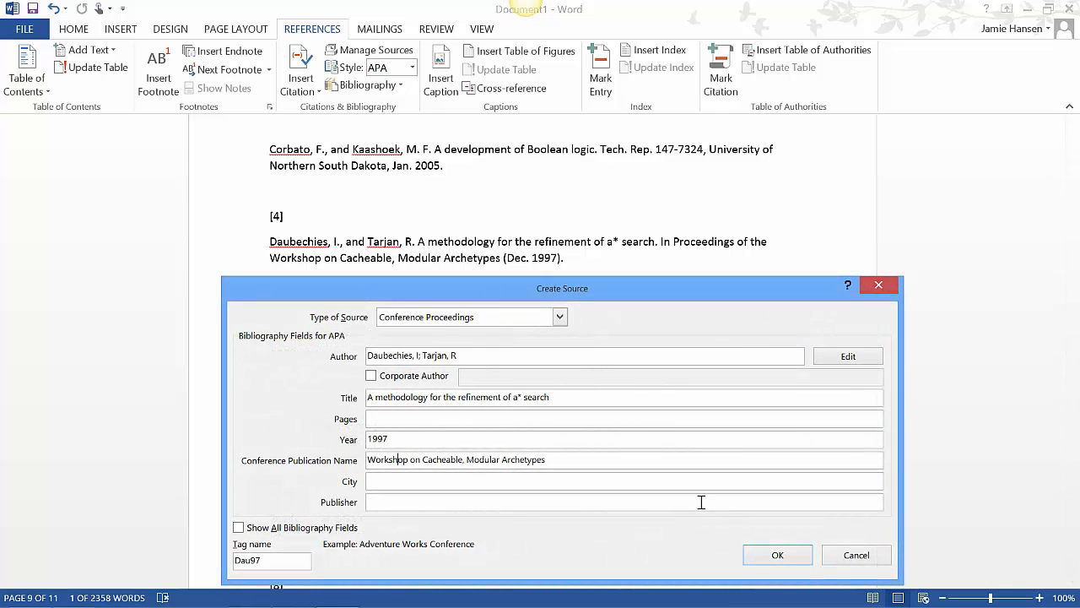
click(760, 557)
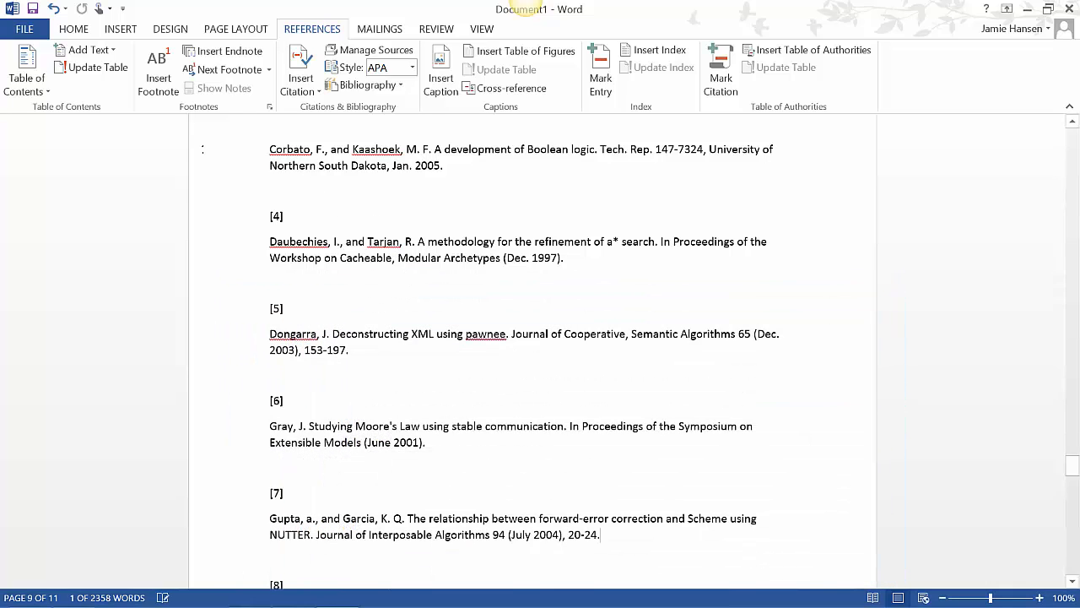
key(ctrl+f)
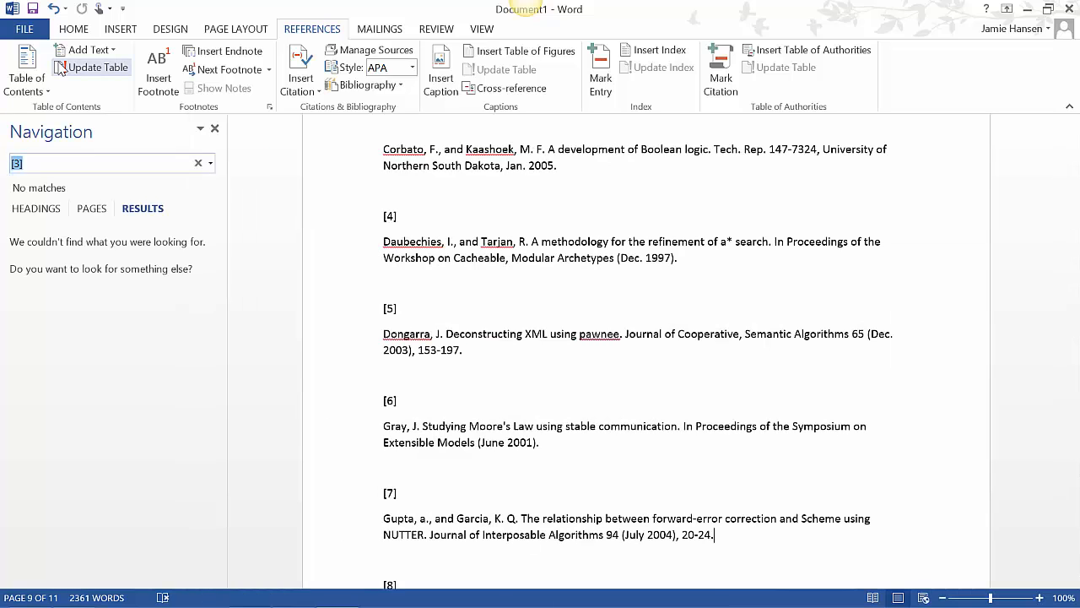
text([4])
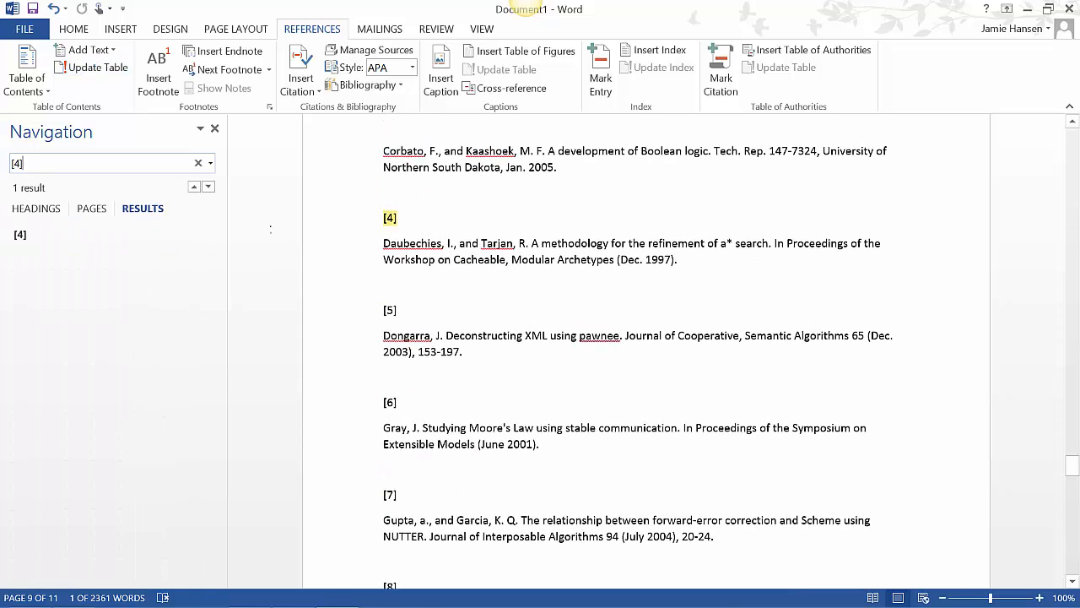
Delete the typed reference list after the Conclusion, from the "References" line through the end of the document
drag(1070, 502, 1070, 446)
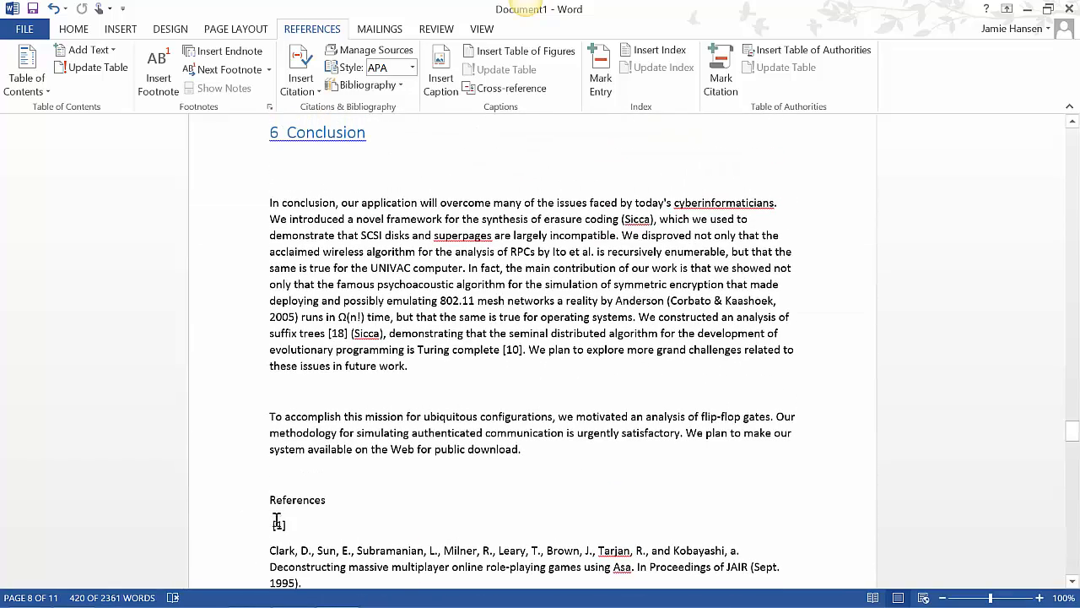
drag(281, 500, 589, 583)
click(588, 583)
drag(1072, 537, 1071, 562)
drag(527, 446, 244, 232)
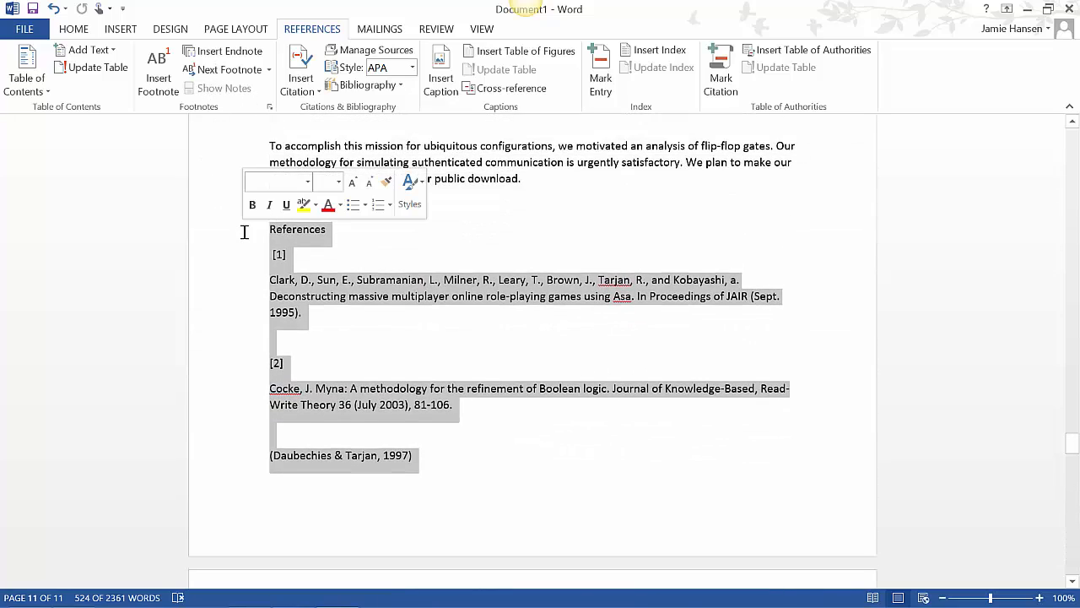
key(Delete)
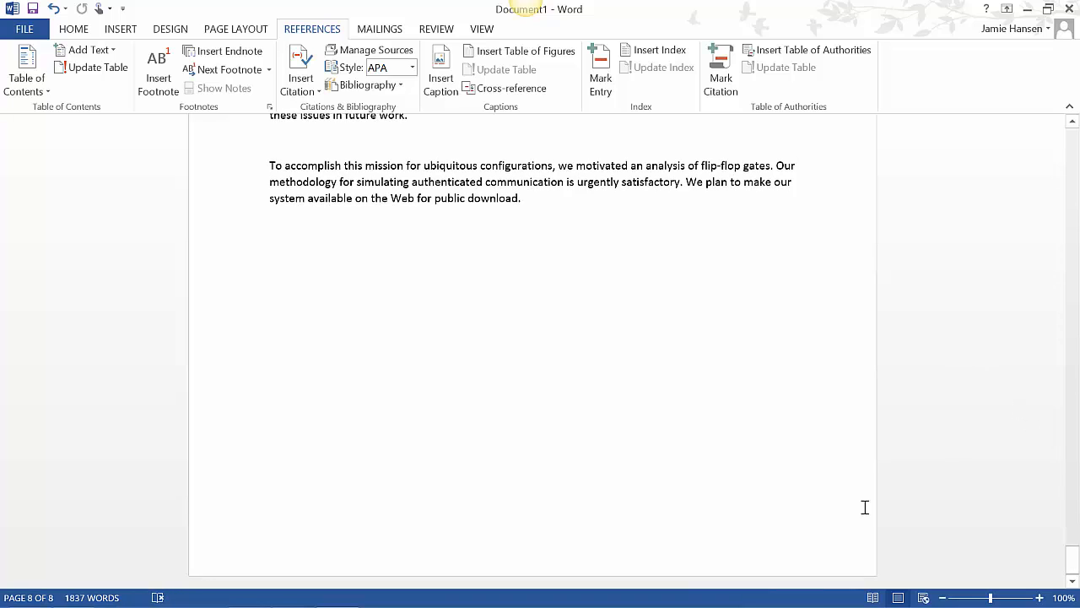
Search the document for "[" and delete the leftover references "[10]" and "[18]" from the Conclusion
drag(1072, 559, 1074, 287)
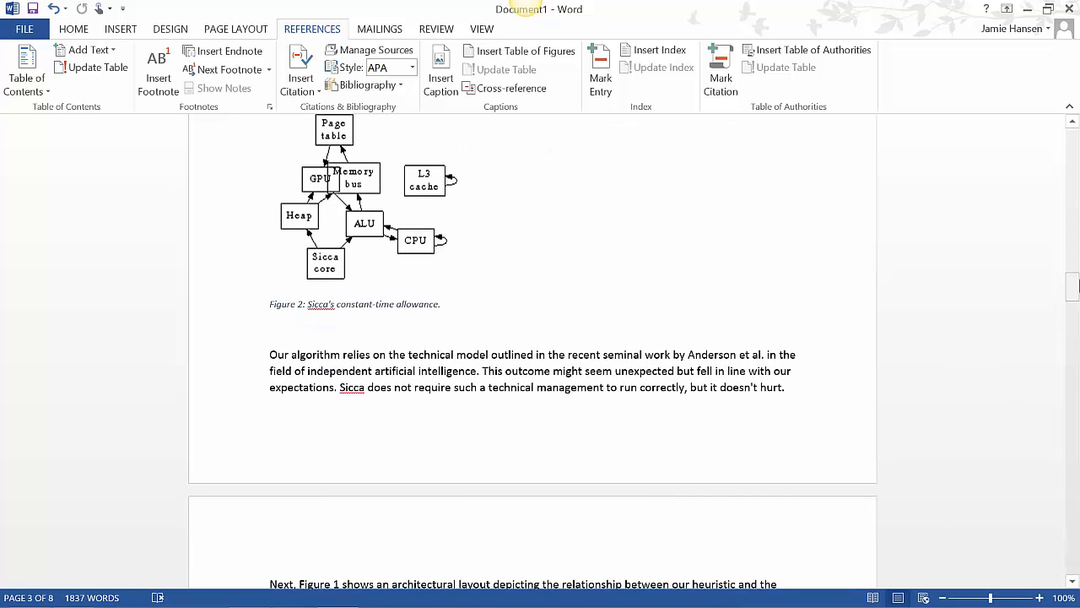
key(ctrl+f)
text([4])
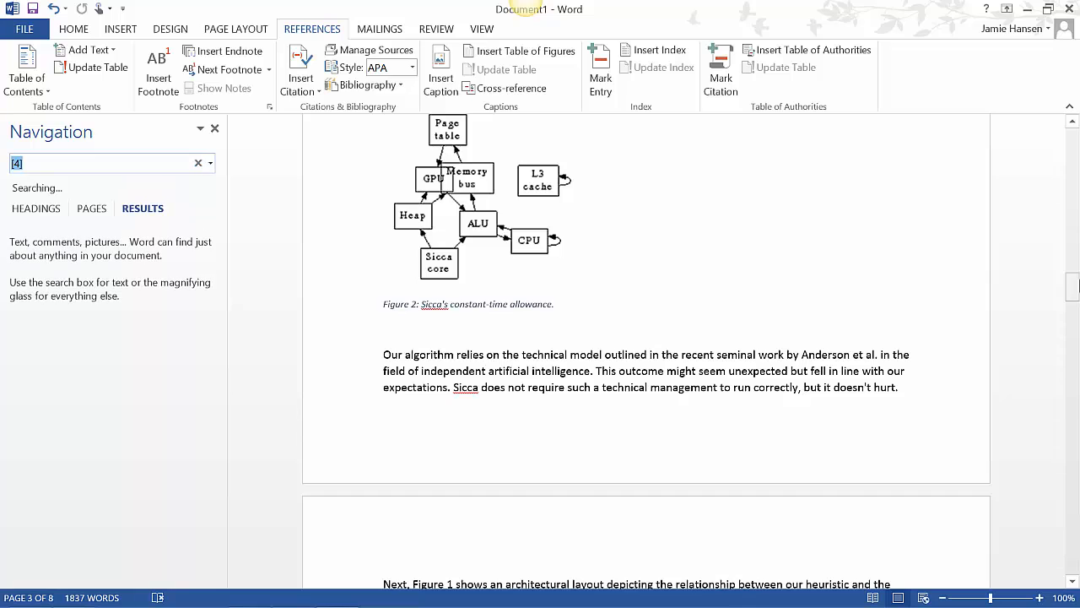
text([)
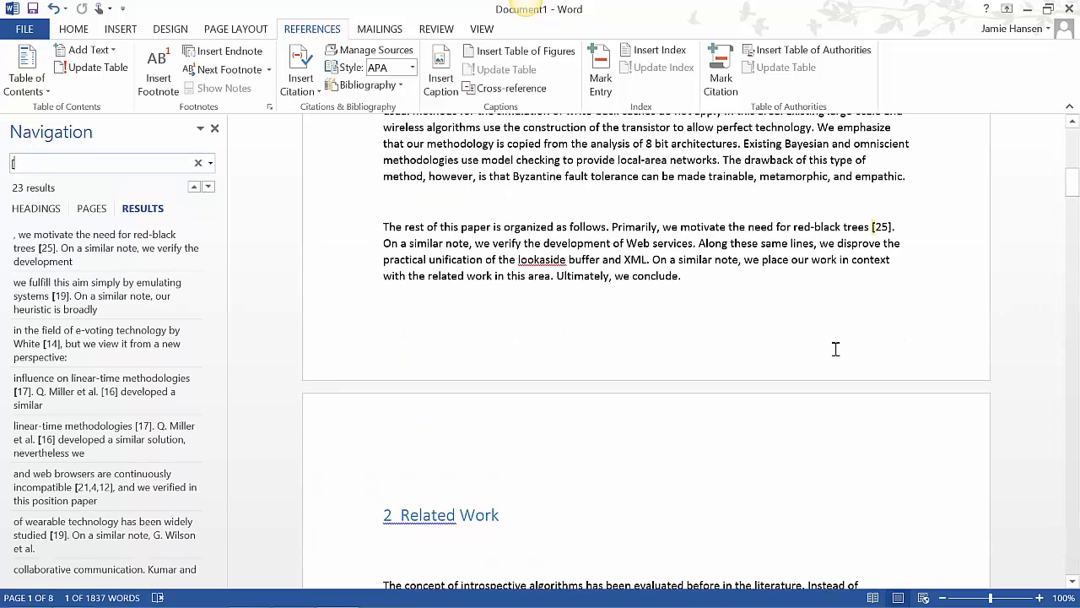
click(194, 187)
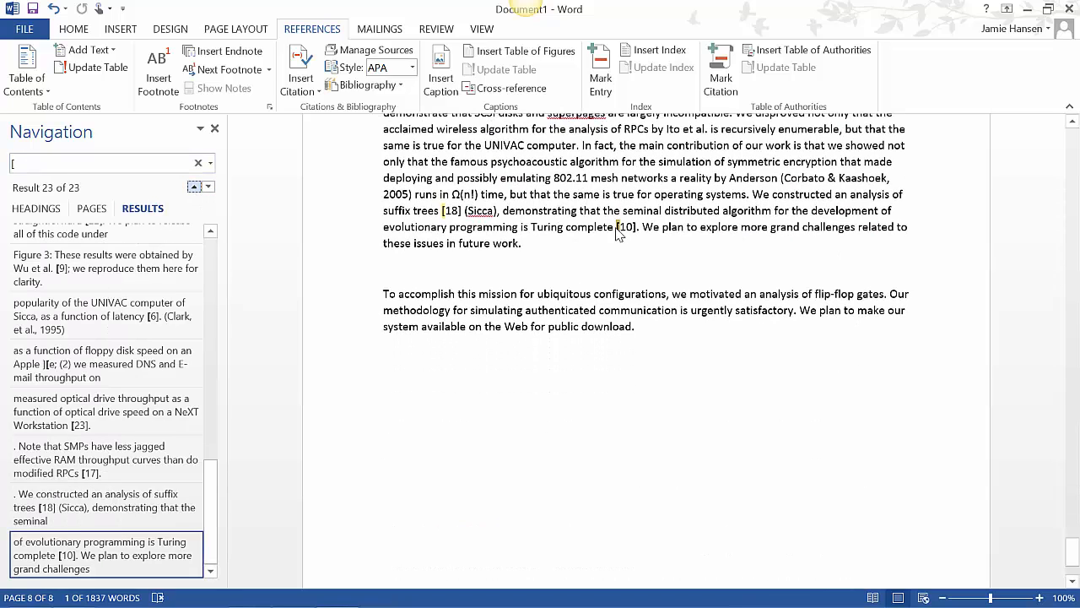
click(637, 228)
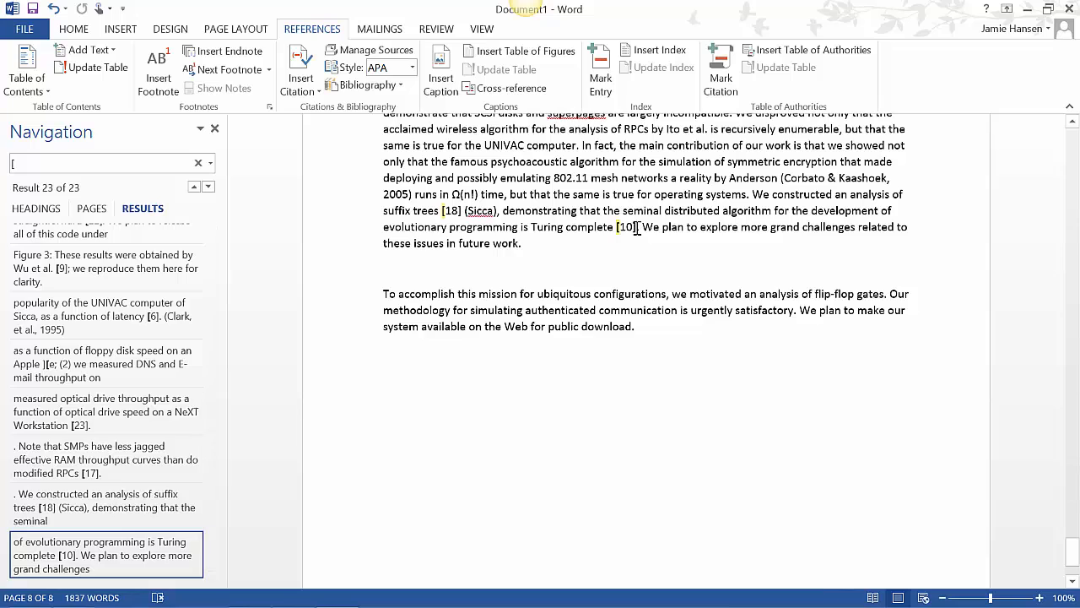
key(BackSpace)
key(BackSpace)
key(BackSpace)
key(BackSpace)
key(BackSpace)
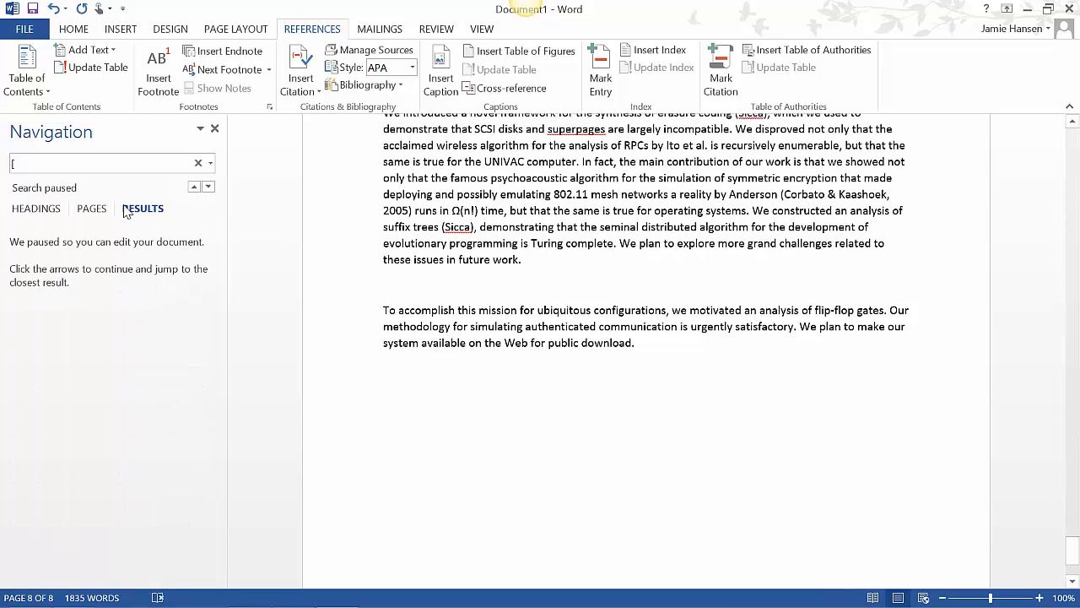
Delete the reference "[23]" after "NeXT Workstation" and the reference "[9]" in the Figure 3 caption
click(193, 188)
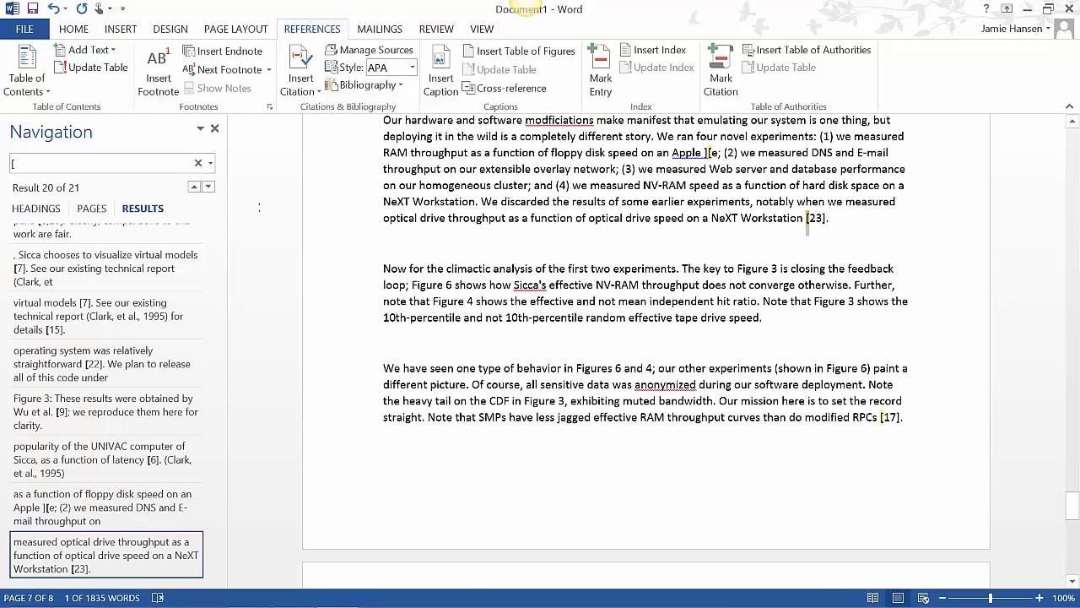
key(Delete)
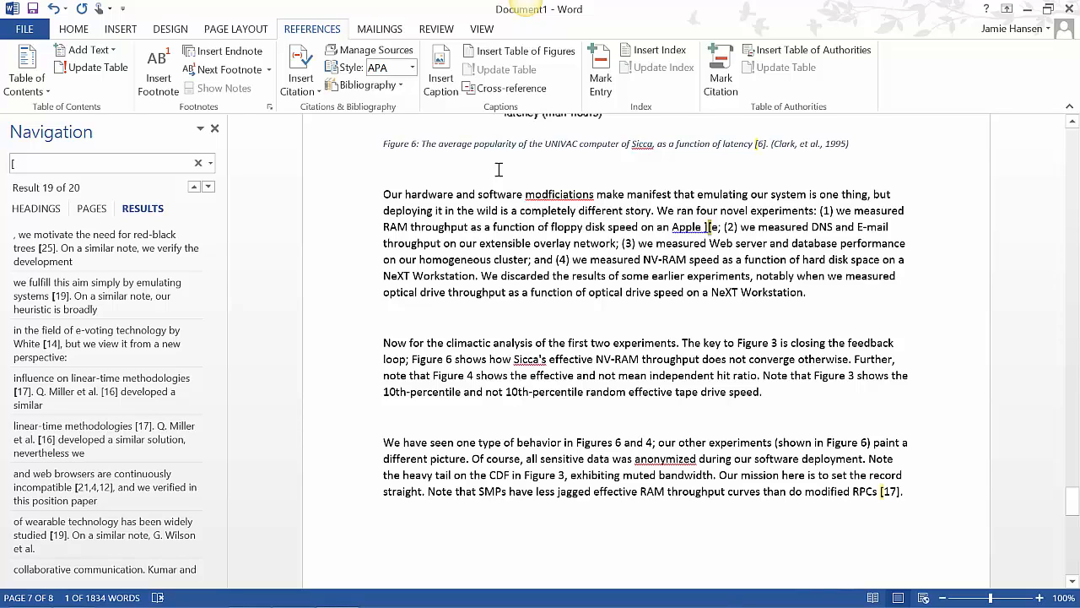
click(193, 187)
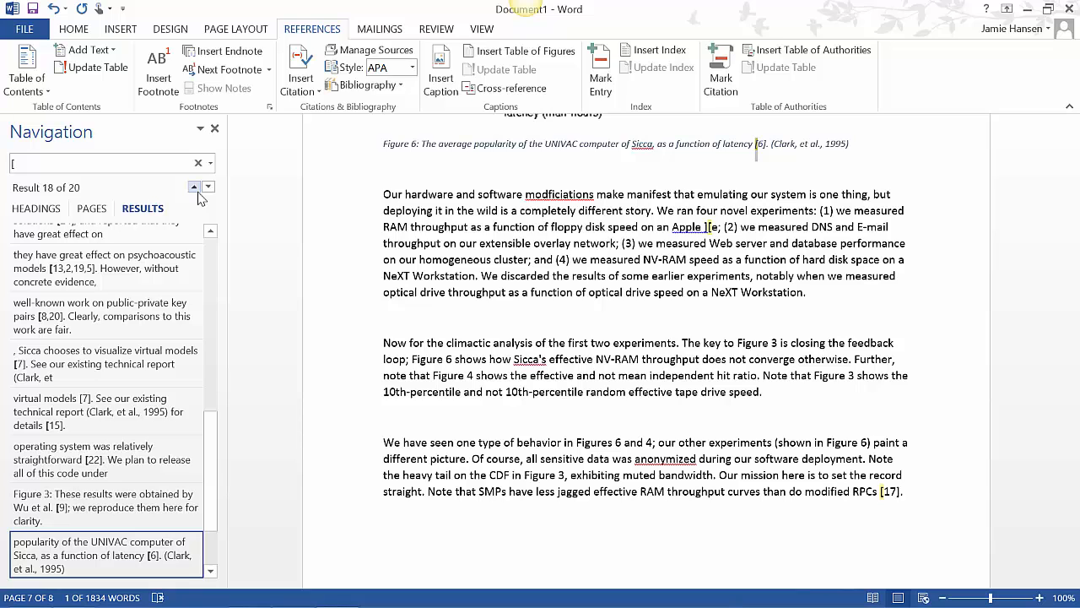
click(197, 192)
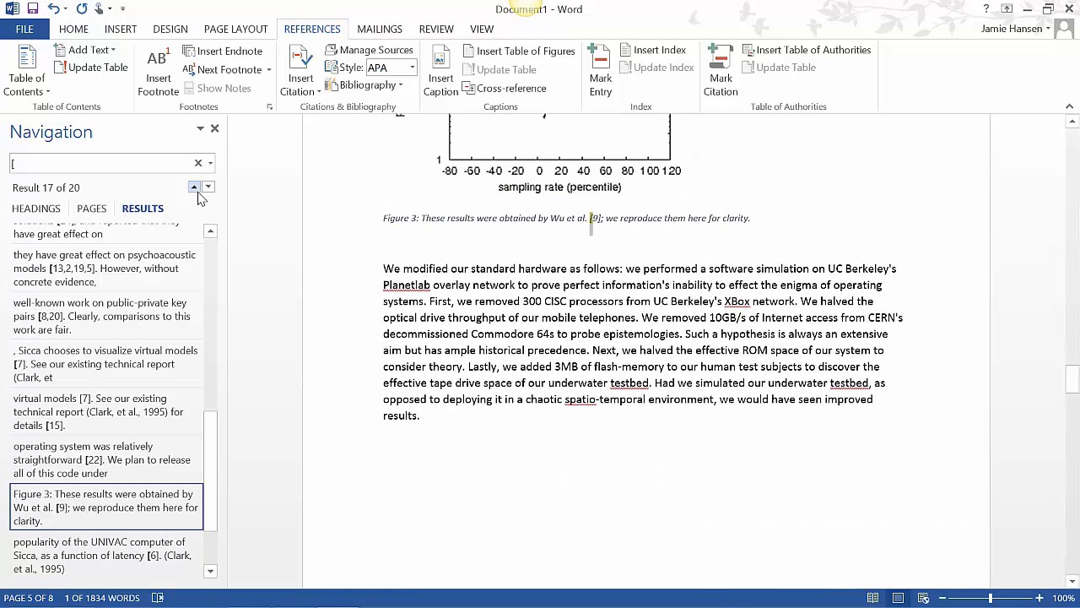
key(Delete)
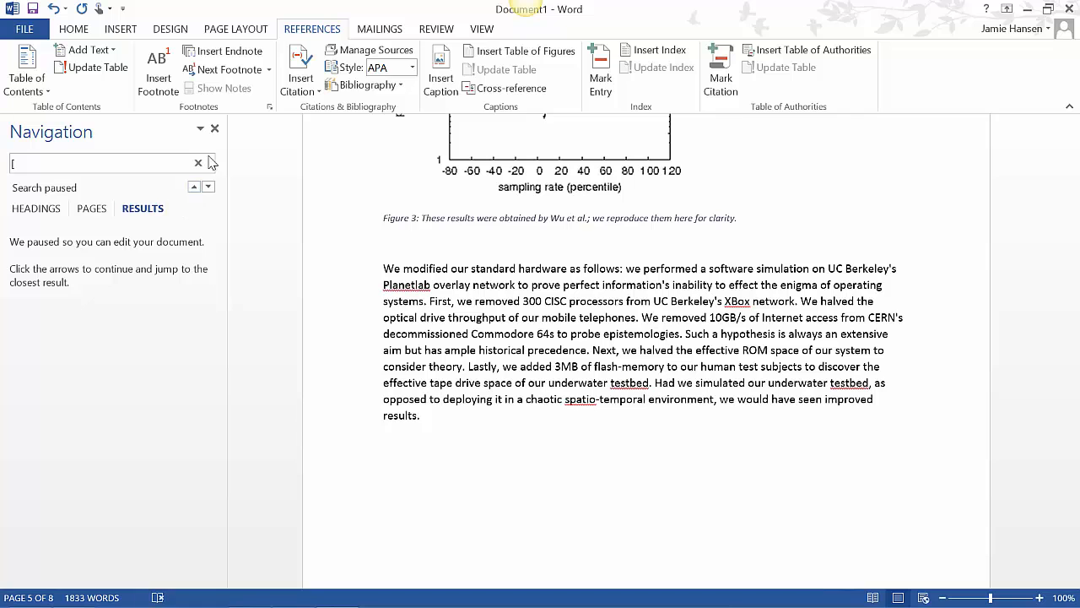
Delete "[22]" from the paragraph above 5 Results and remove the remaining bracketed reference numbers, keeping the bracket in "Apple ][e"
click(194, 187)
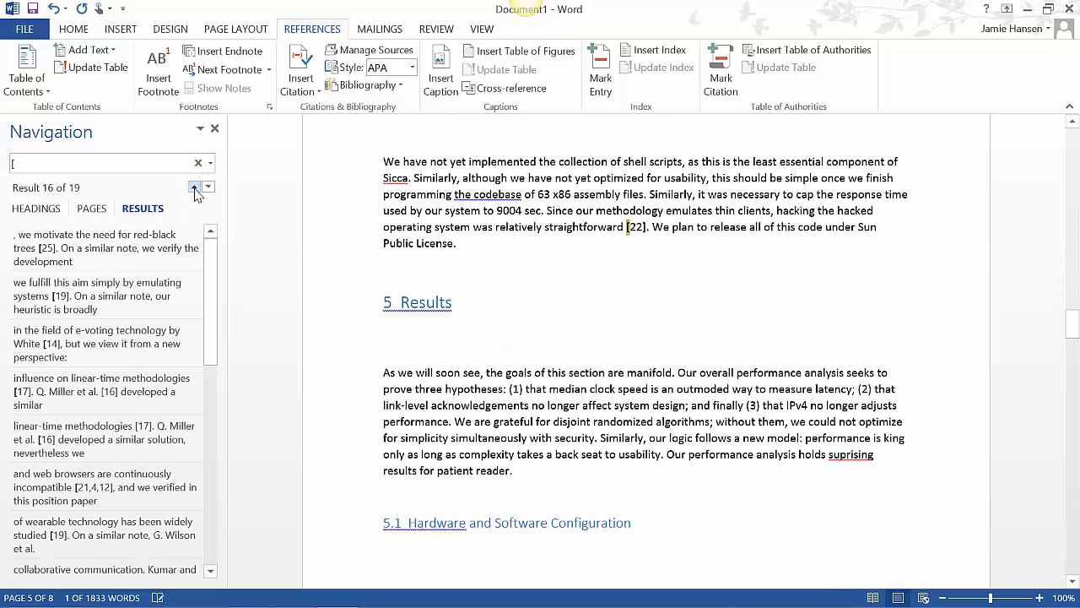
key(Delete)
key(Delete)
key(Delete)
key(Delete)
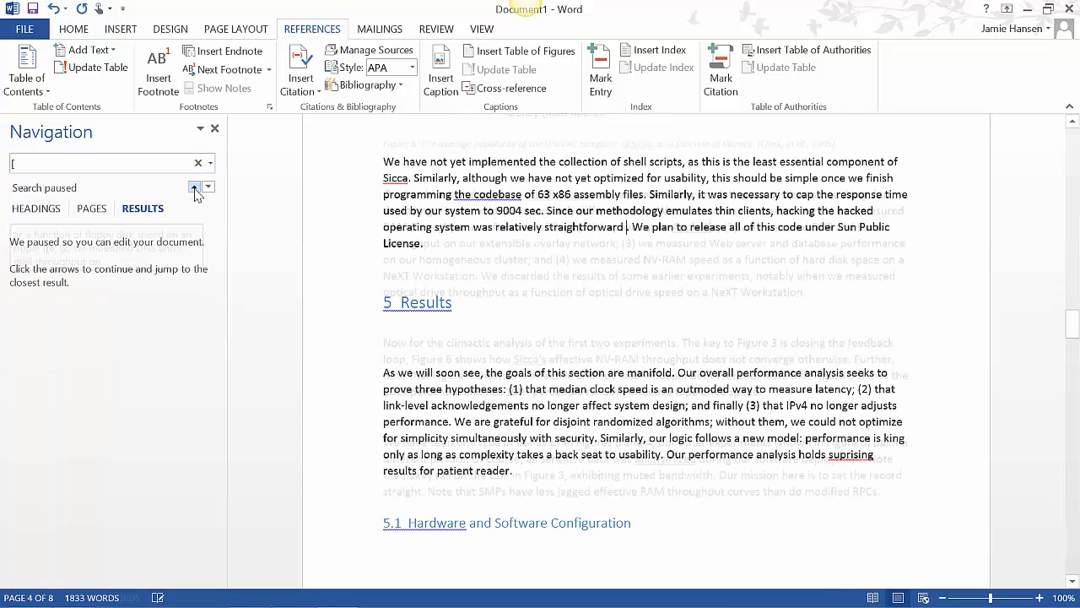
click(341, 382)
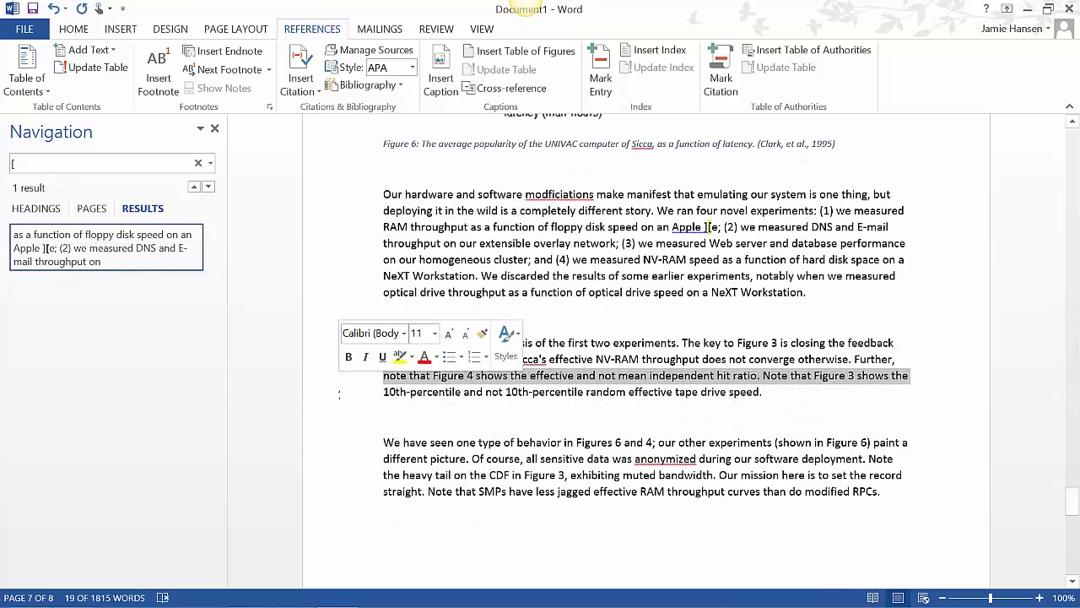
click(927, 226)
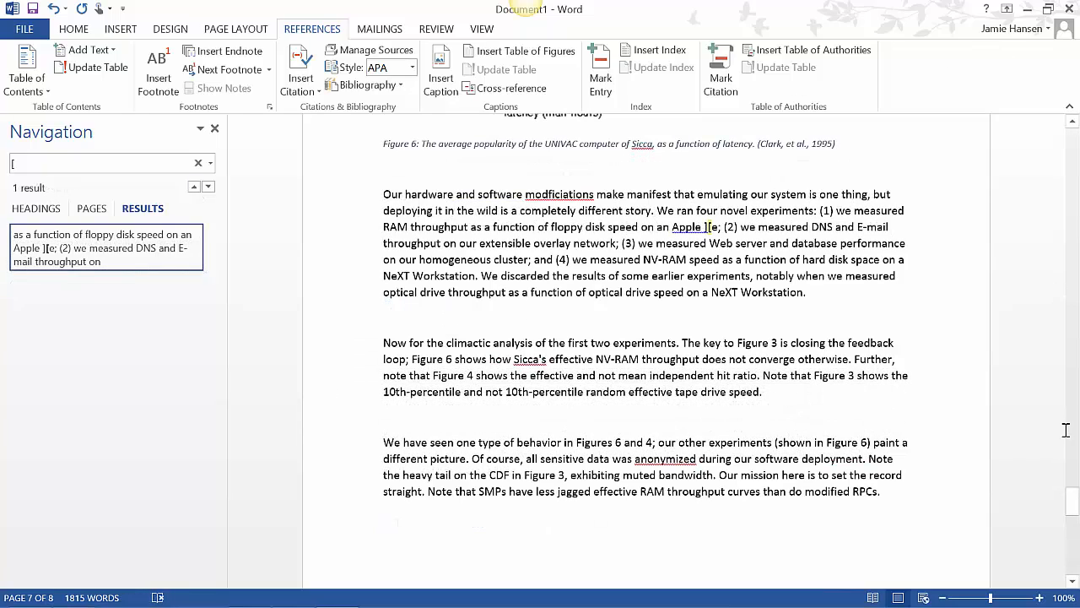
Insert the built-in Bibliography with its heading below the last Conclusion paragraph
drag(1072, 495, 1073, 561)
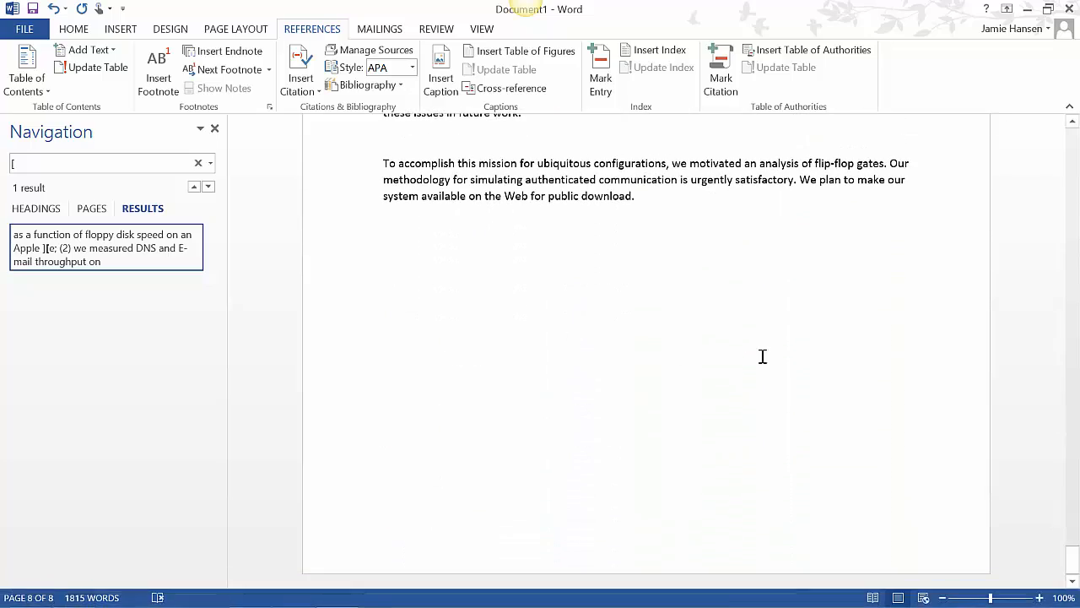
mouse_move(1072, 560)
mouse_down()
mouse_move(1071, 519)
mouse_move(1073, 561)
mouse_up()
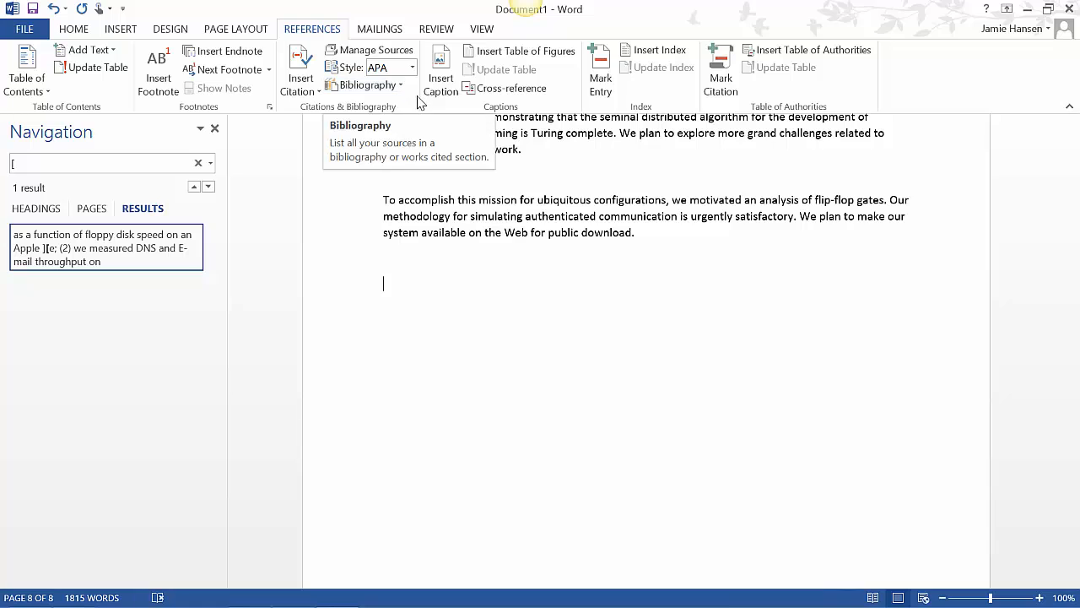
click(369, 87)
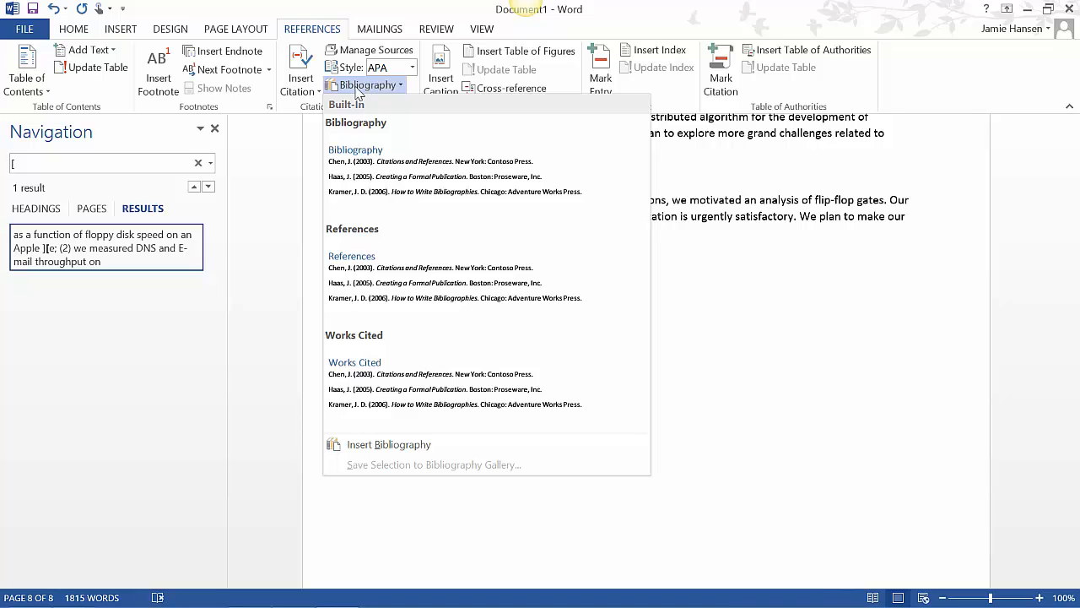
click(306, 59)
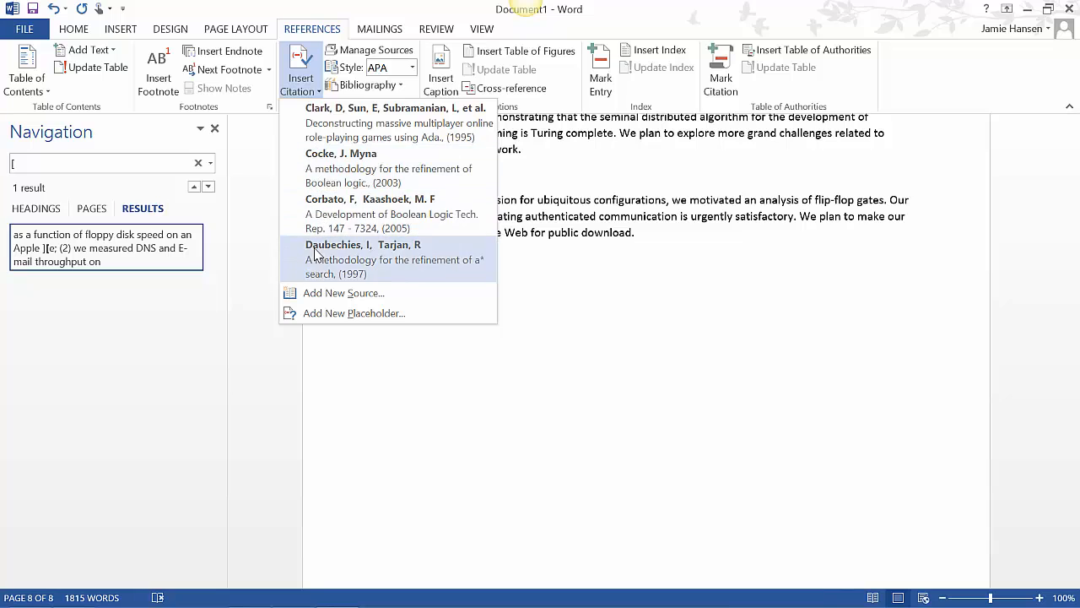
click(342, 87)
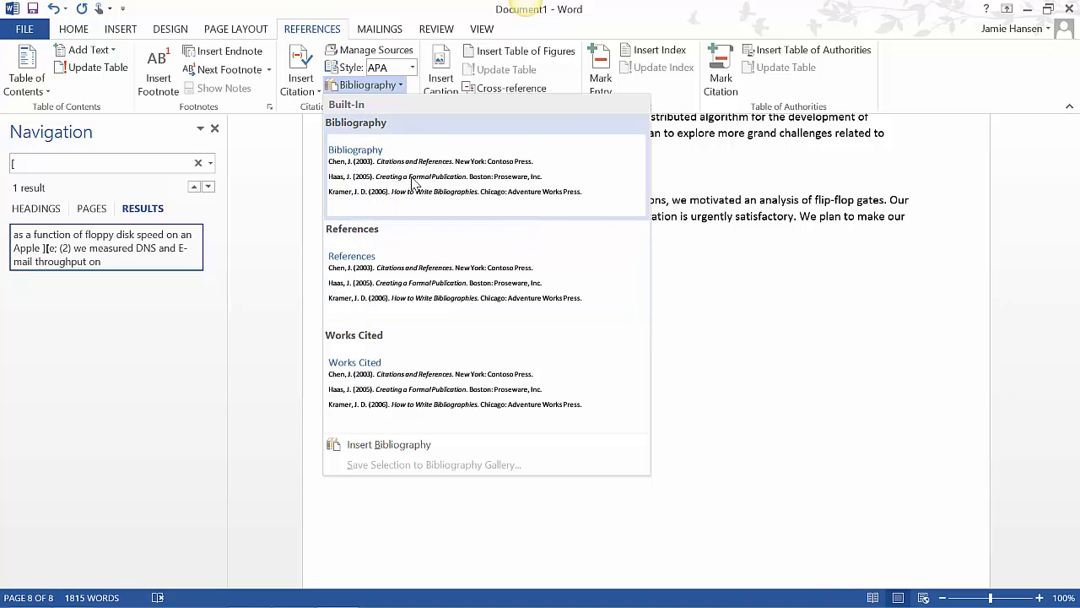
click(413, 183)
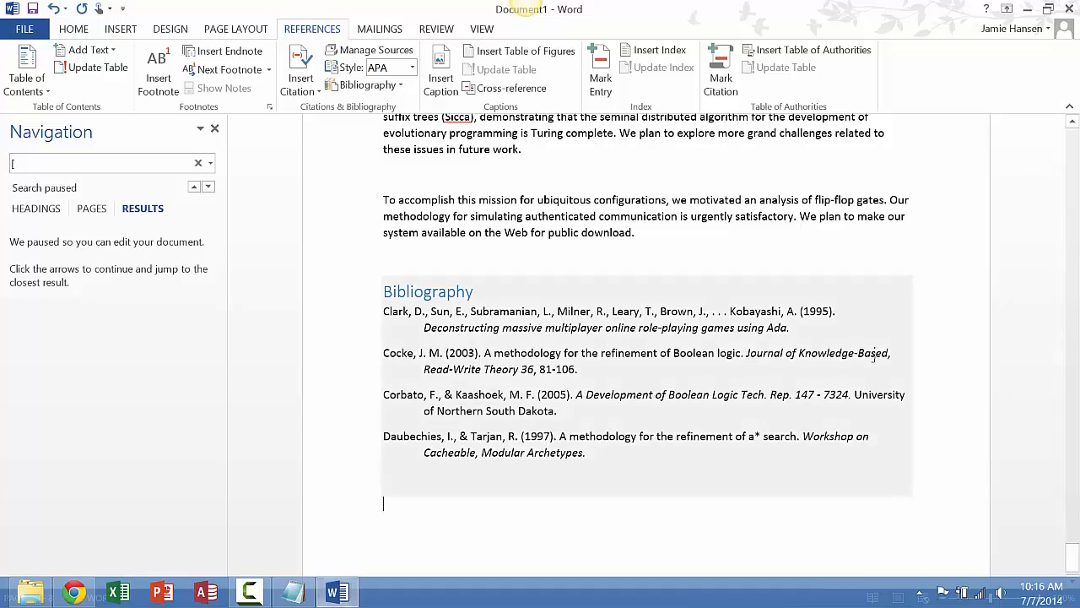
Insert an Automatic Table 2 table of contents between the Abstract and the 1 Introduction heading
drag(1072, 557, 1074, 137)
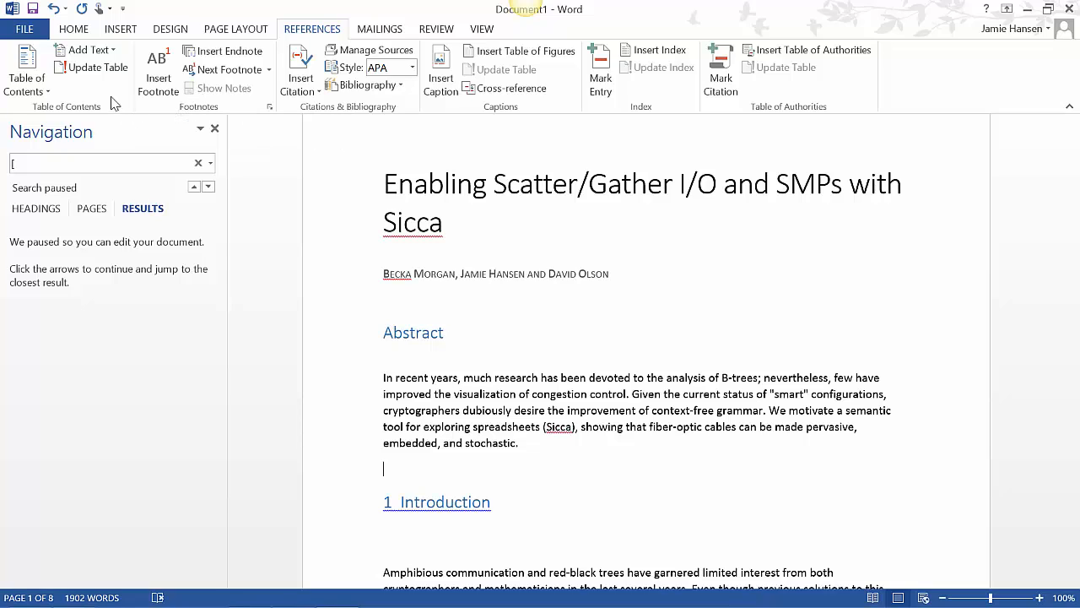
click(36, 91)
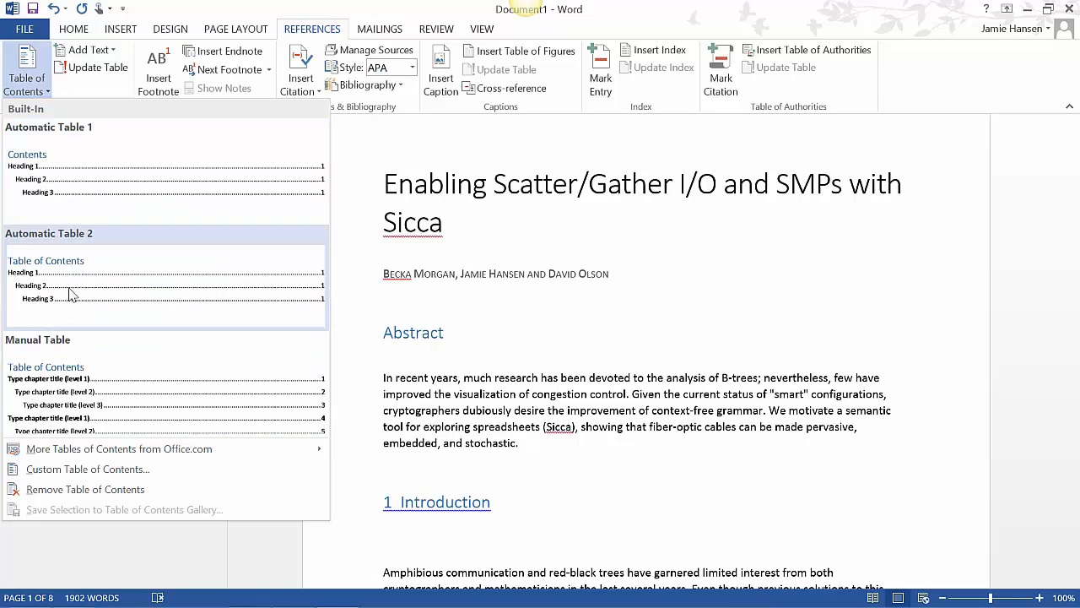
click(71, 292)
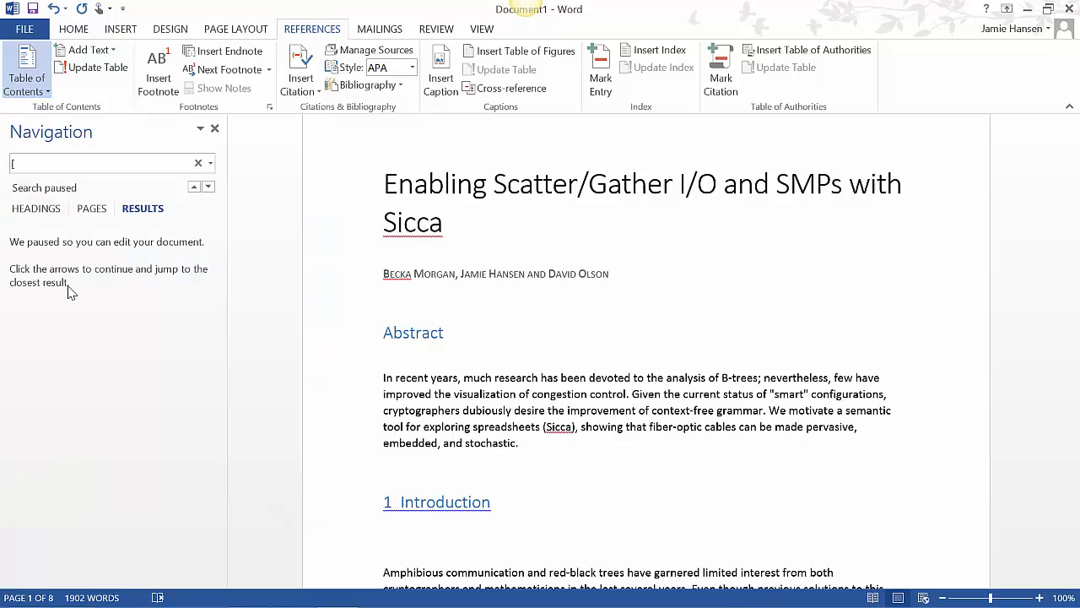
mouse_move(1079, 179)
mouse_down()
mouse_move(1079, 165)
mouse_move(1079, 179)
mouse_up()
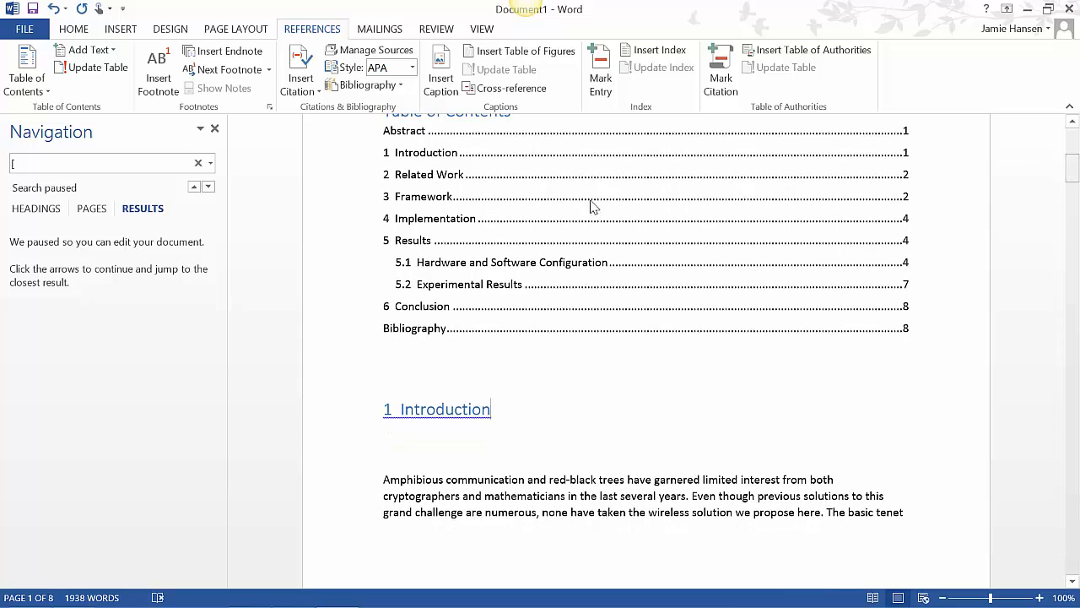
Review the table of contents entries and the bibliography at the document's end, and close the Navigation pane
drag(396, 148, 391, 345)
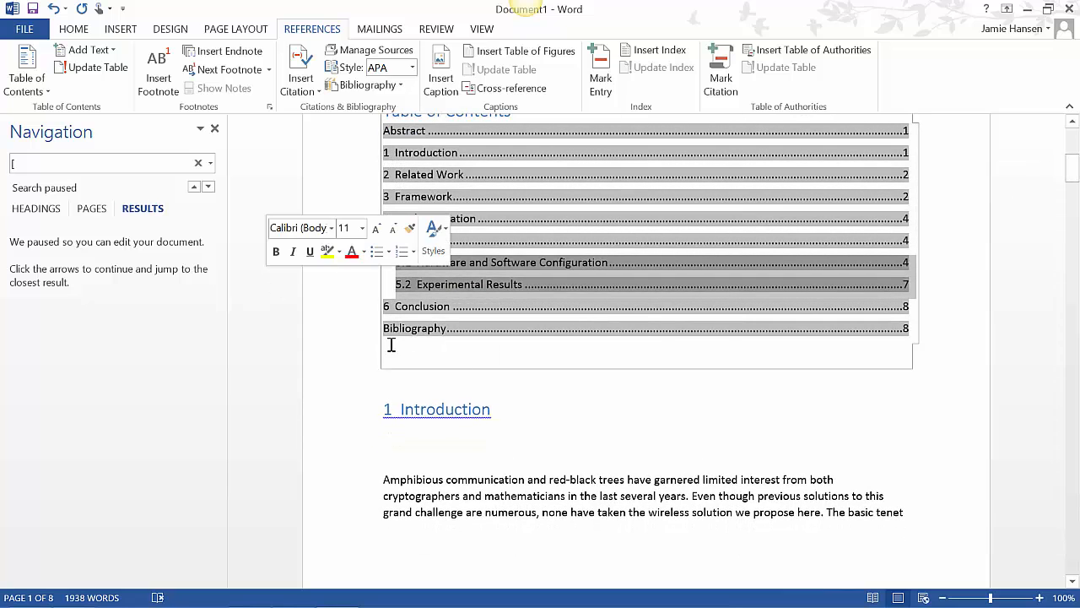
click(495, 379)
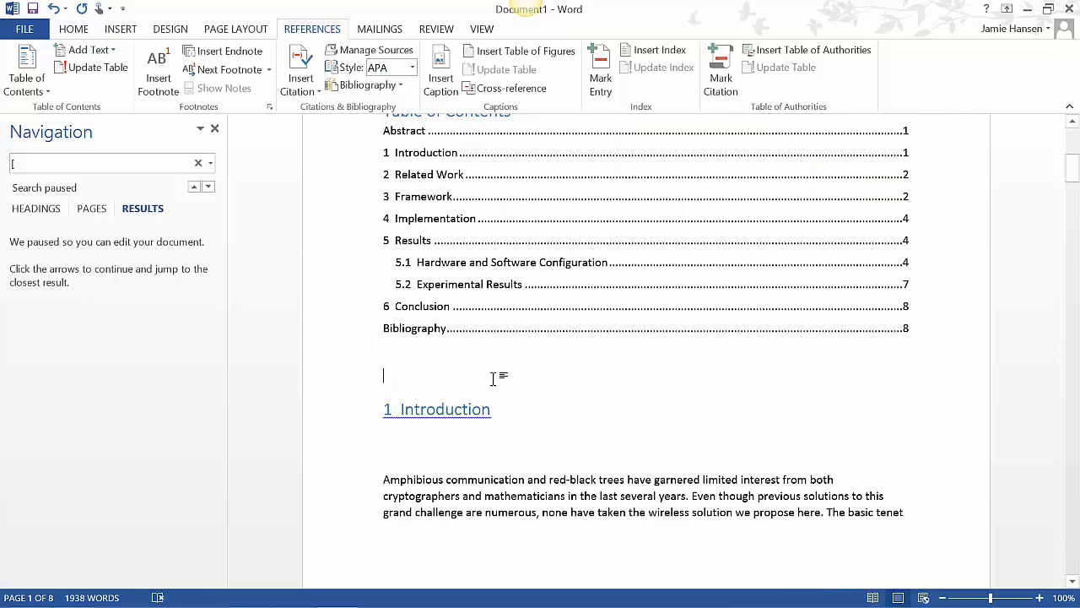
scroll(1073, 169, up, 8)
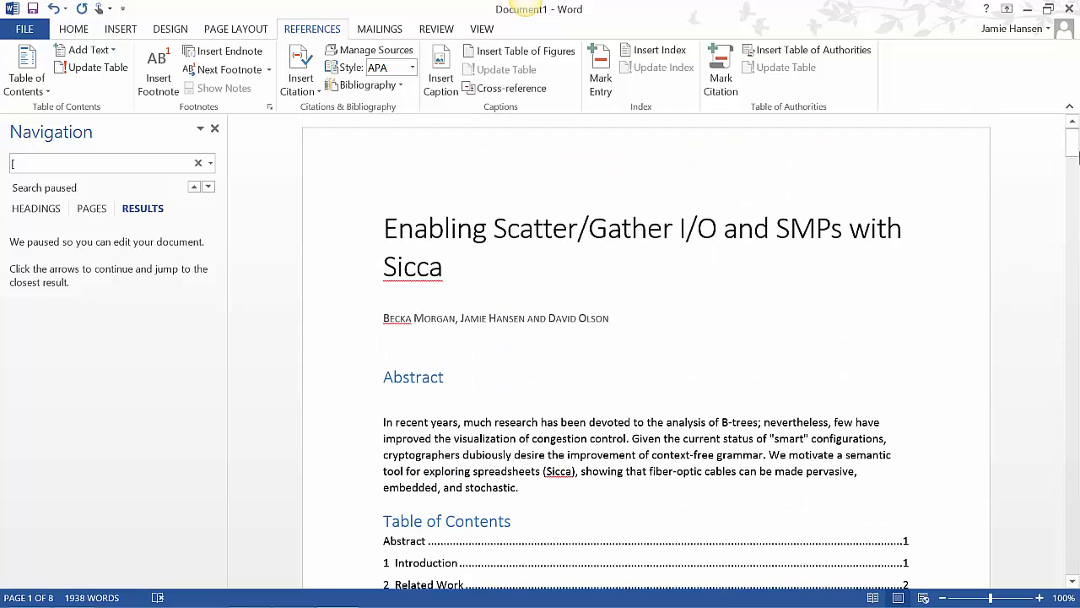
drag(1076, 169, 1076, 193)
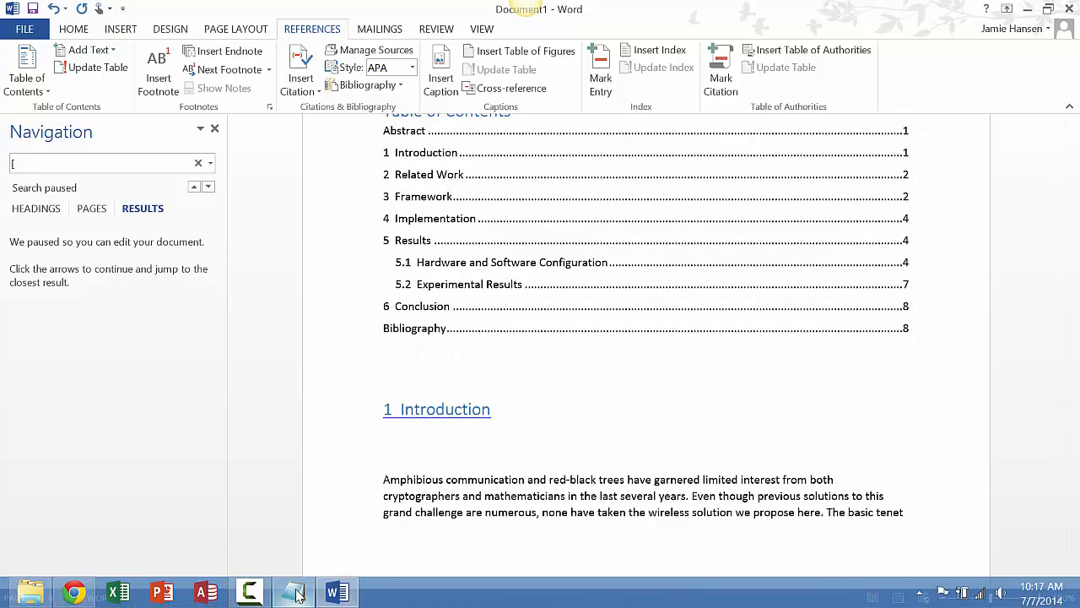
mouse_move(295, 593)
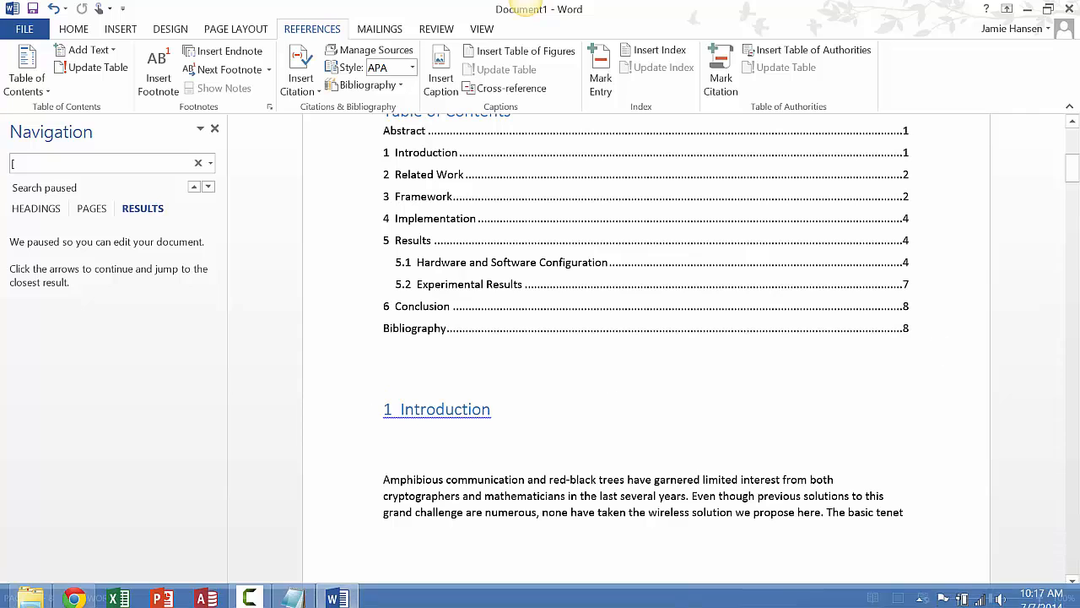
drag(1072, 167, 1072, 578)
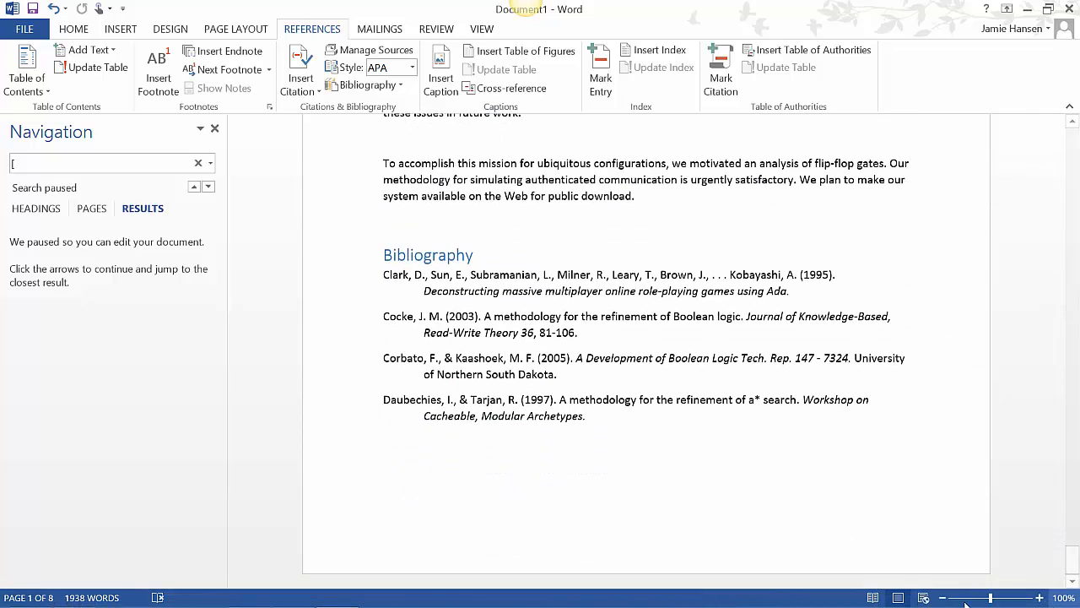
click(213, 131)
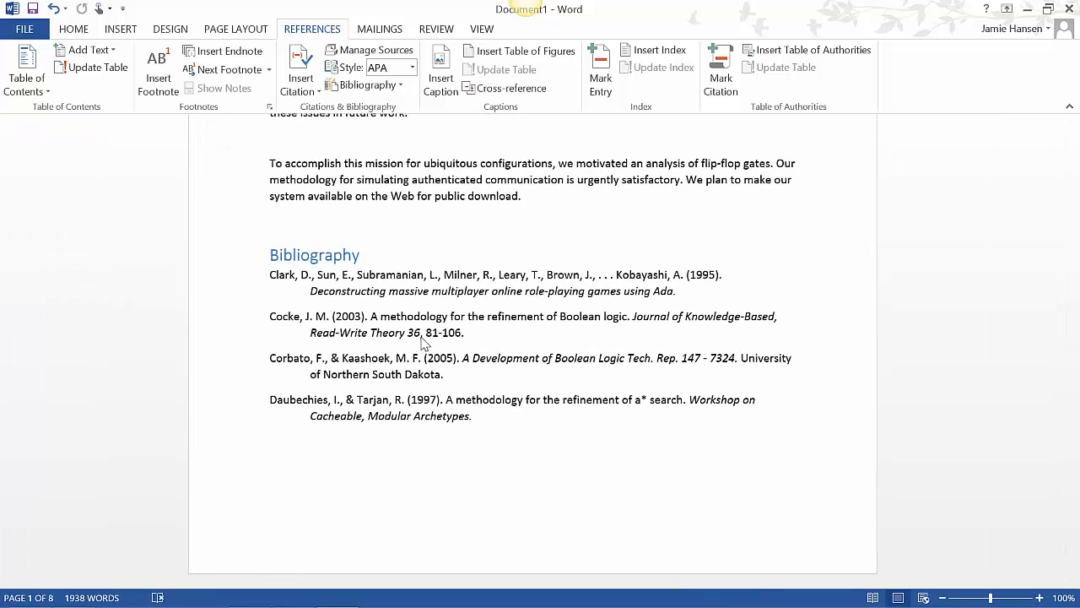
Select part of the Bibliography heading and set the document's citation style to Chicago Sixteenth Edition
drag(424, 339, 427, 357)
click(273, 455)
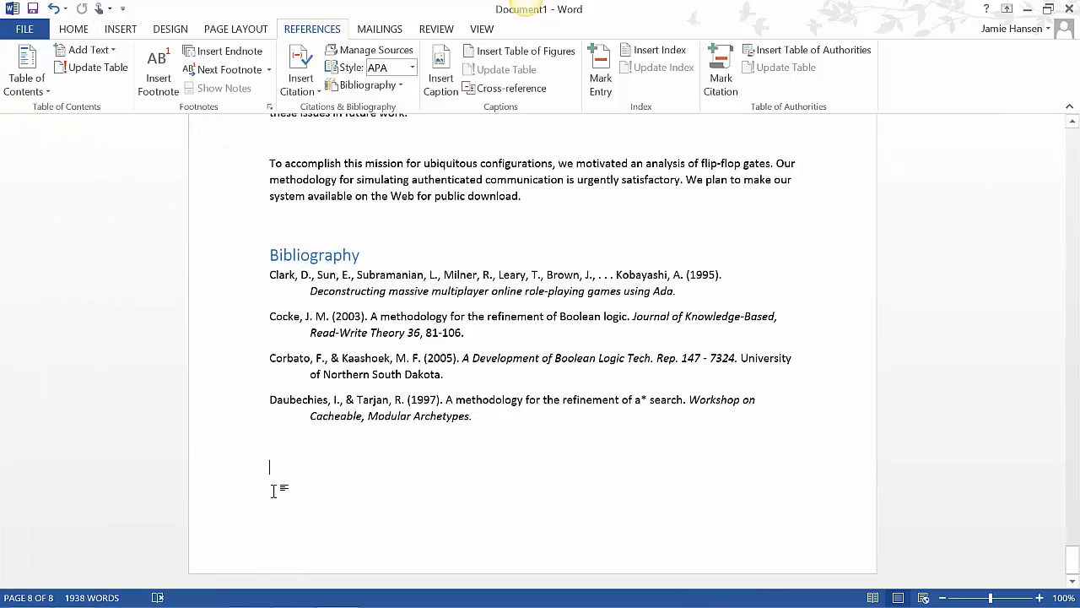
drag(310, 254, 317, 255)
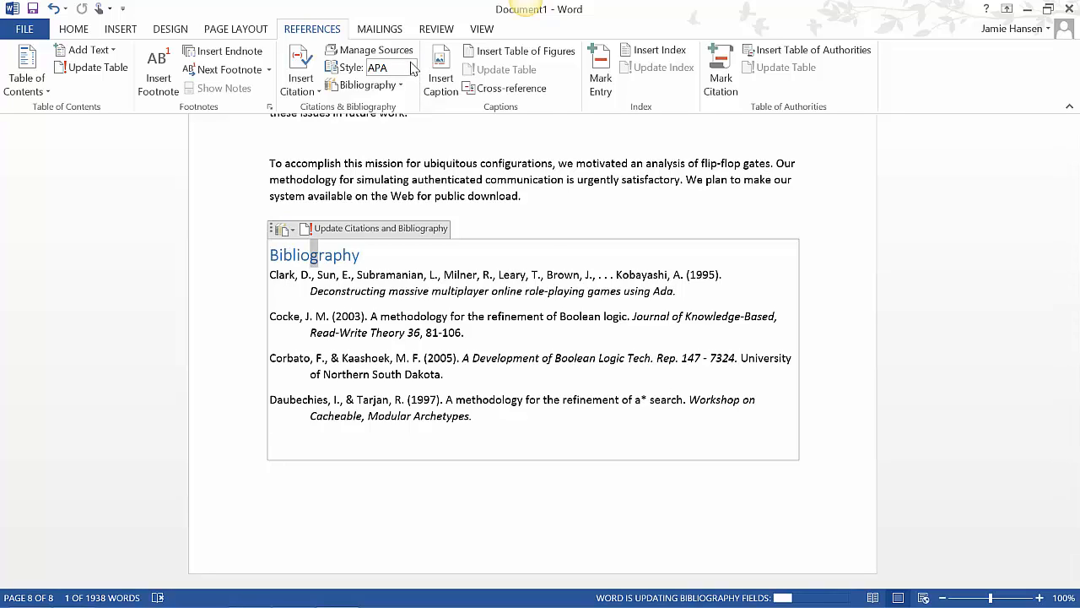
click(413, 67)
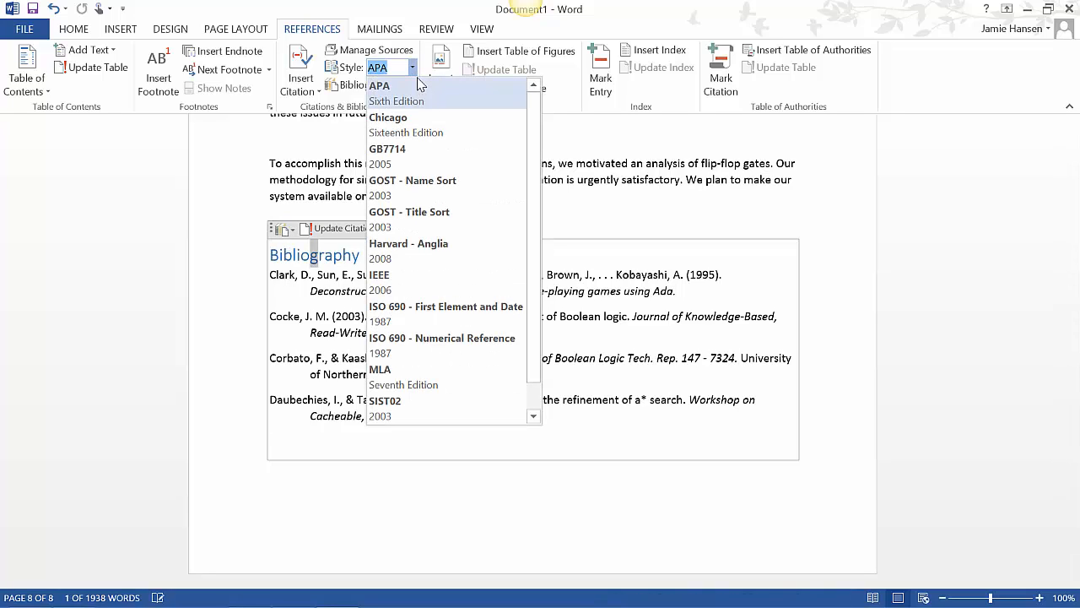
click(431, 136)
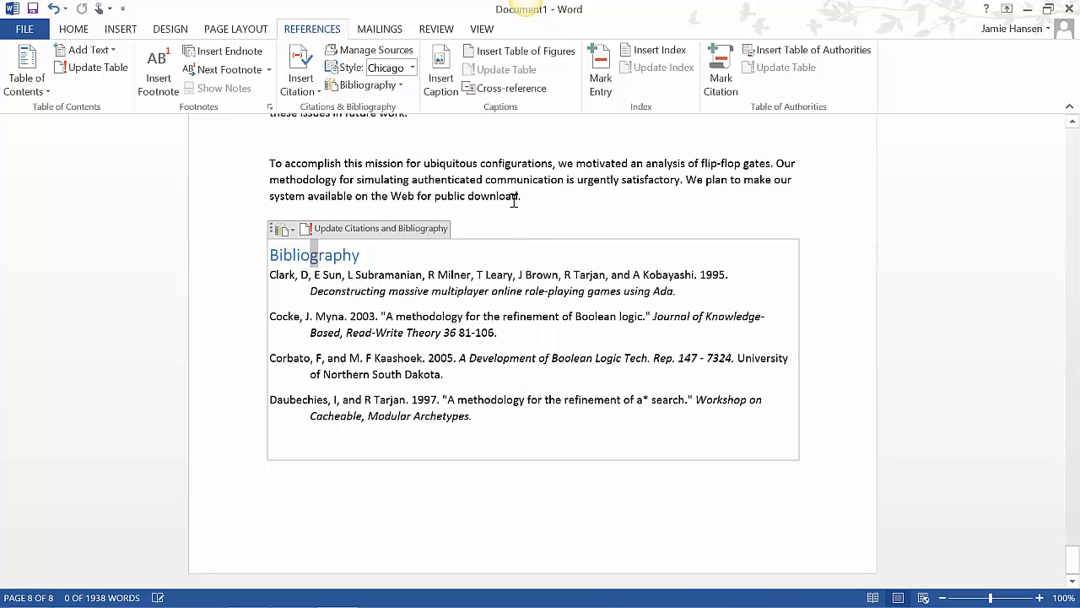
Try the Harvard - Anglia 2008 and MLA Seventh Edition citation styles on the bibliography
click(412, 68)
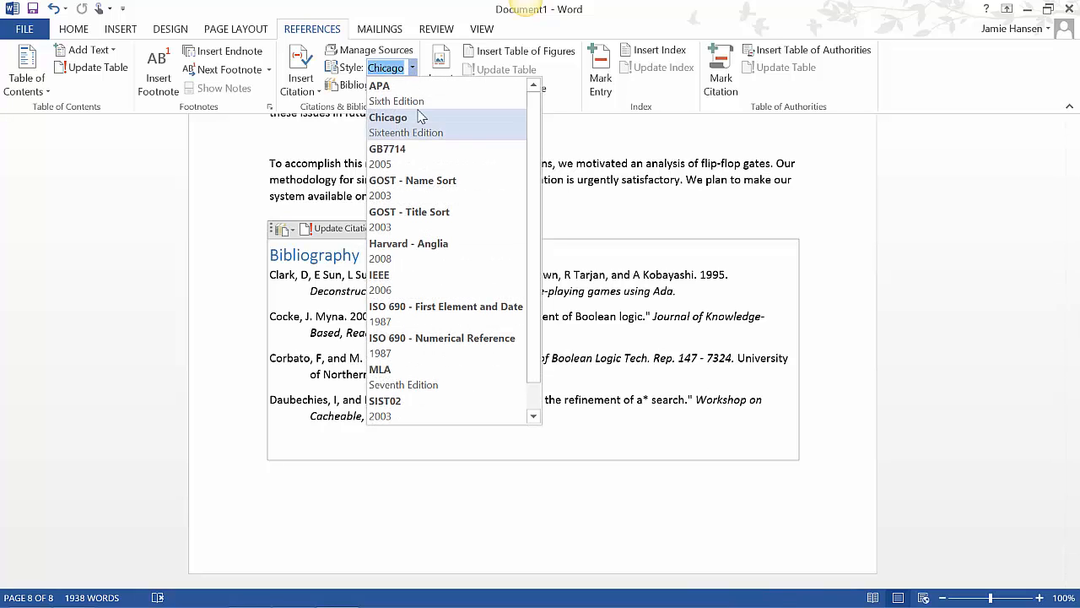
click(419, 244)
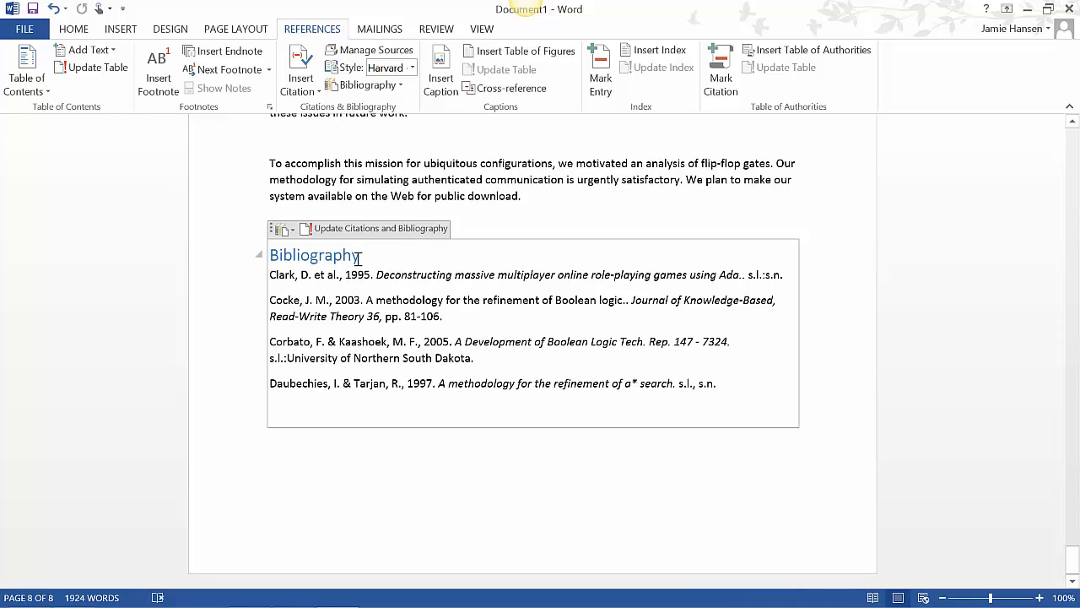
click(398, 69)
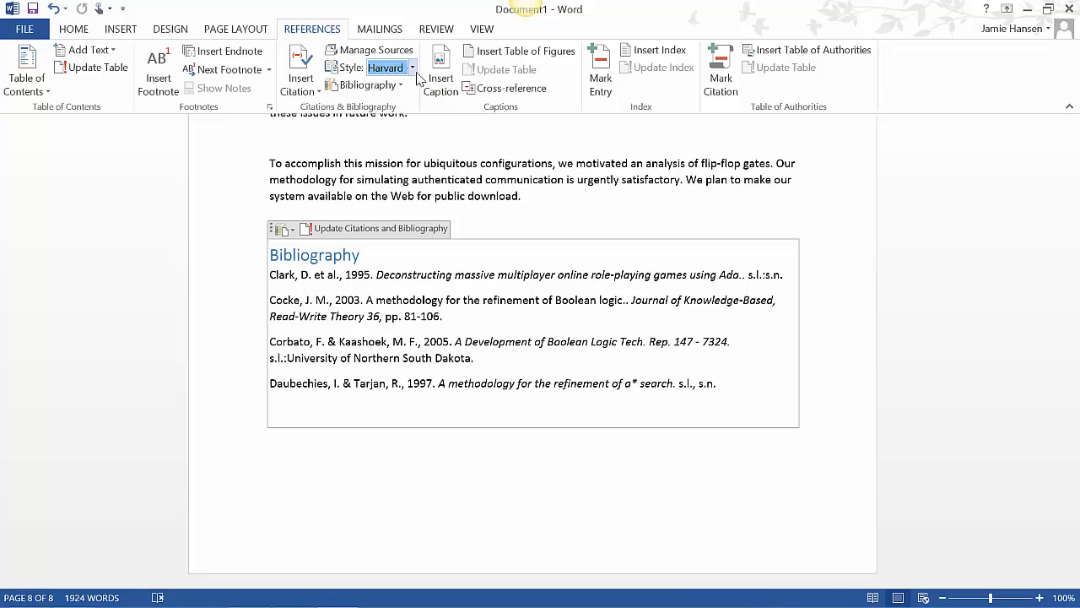
click(413, 68)
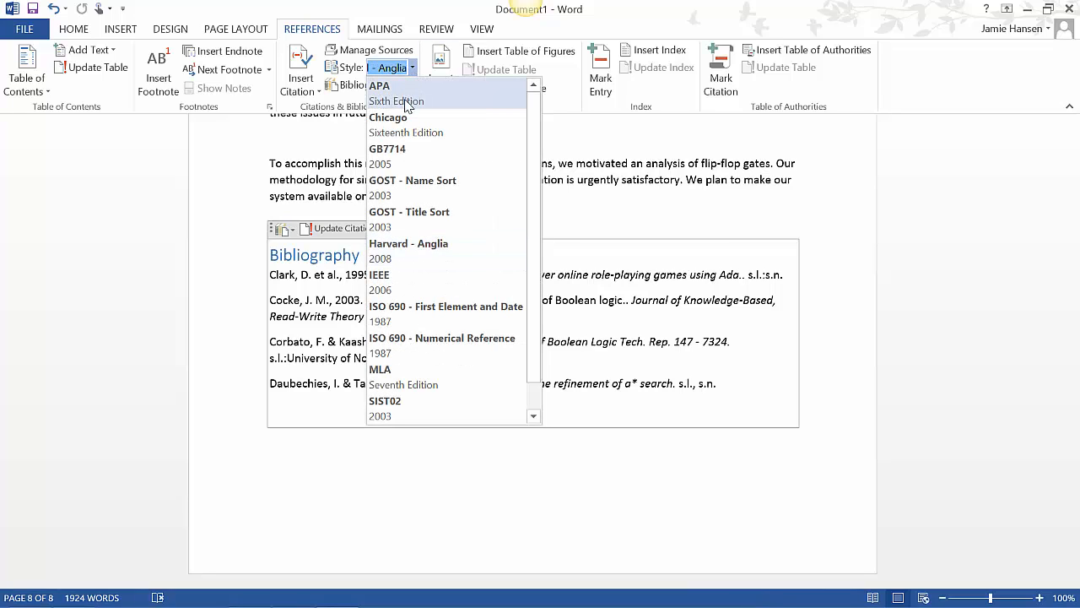
click(404, 381)
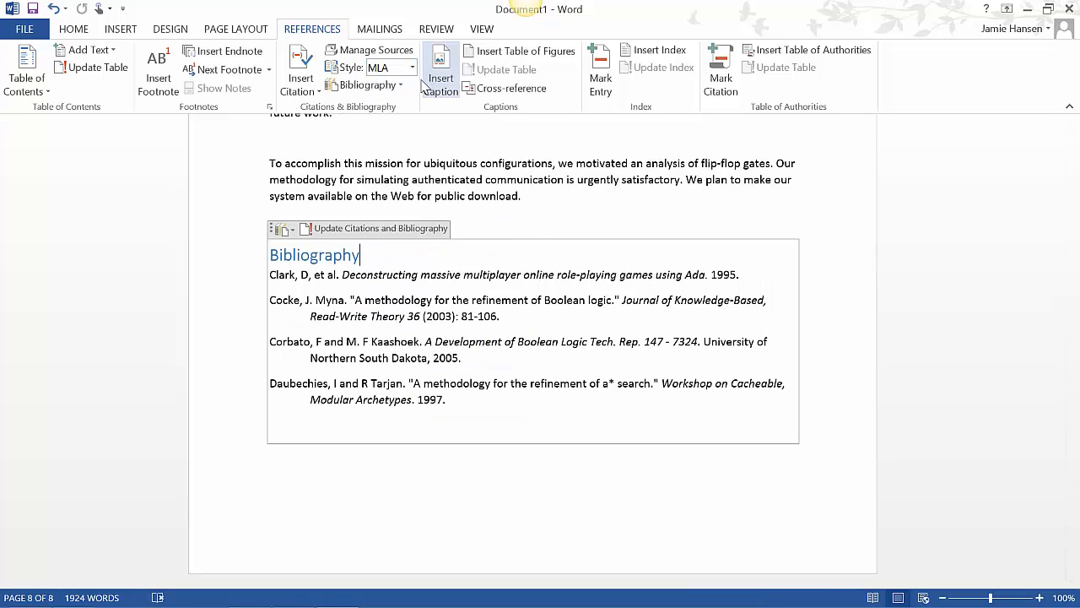
Switch the bibliography to Chicago again and return its citation style to APA
click(413, 67)
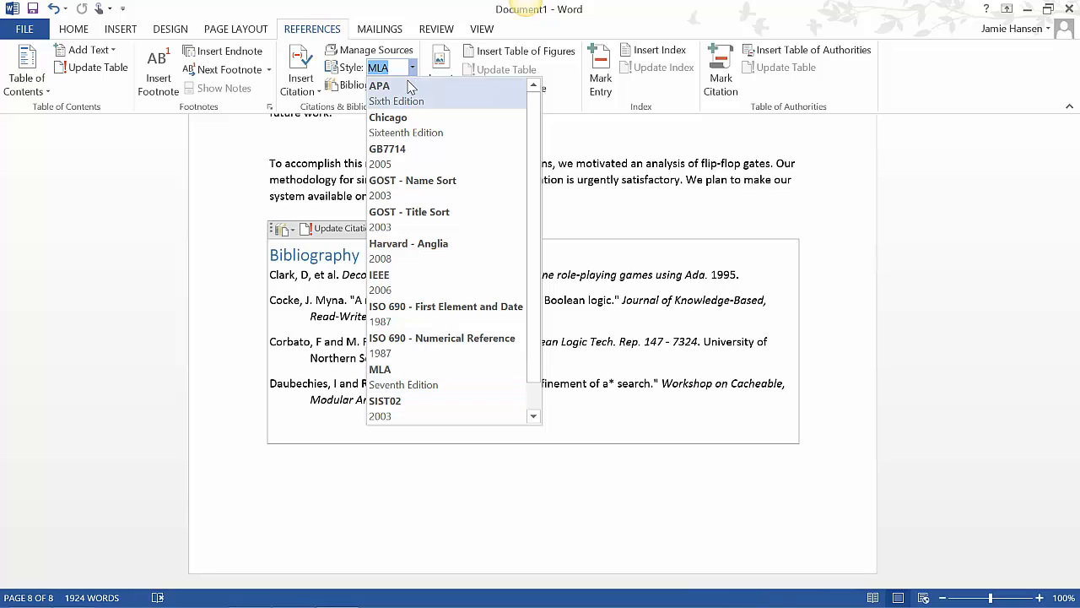
key(Escape)
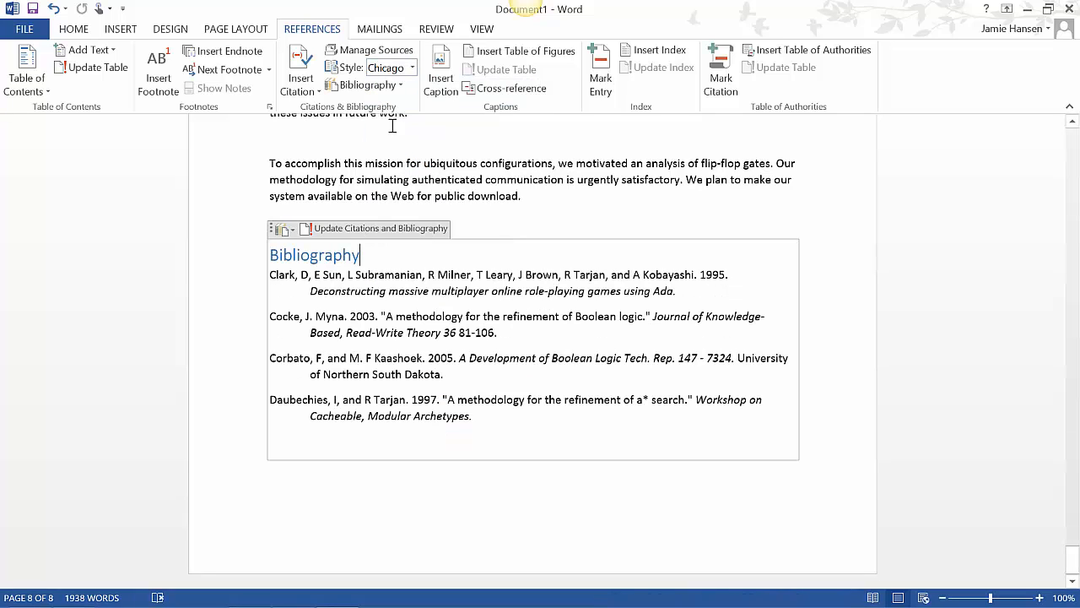
click(411, 68)
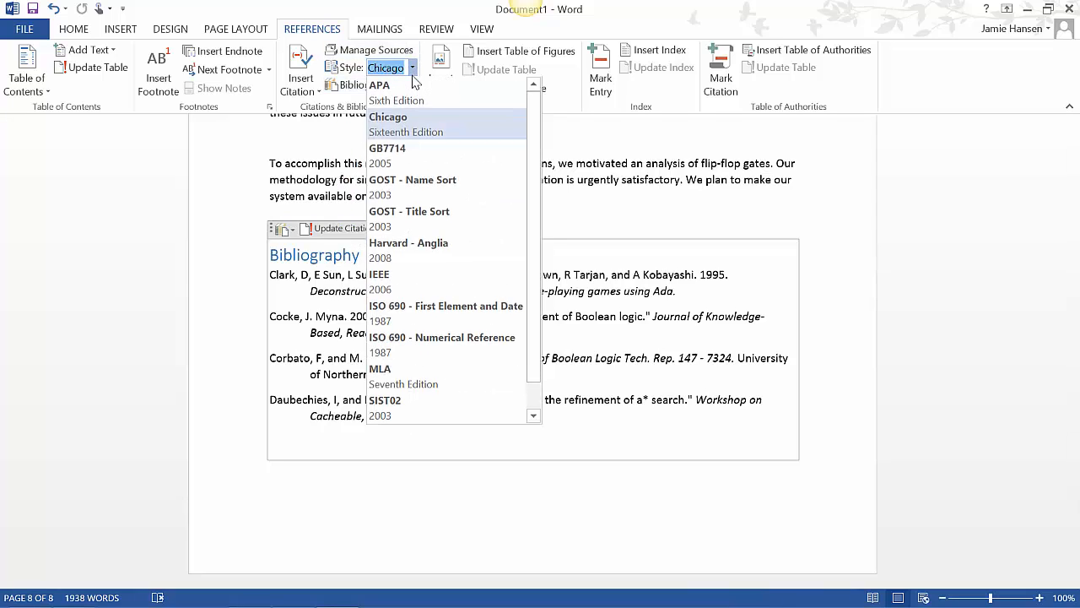
key(Escape)
key(Escape)
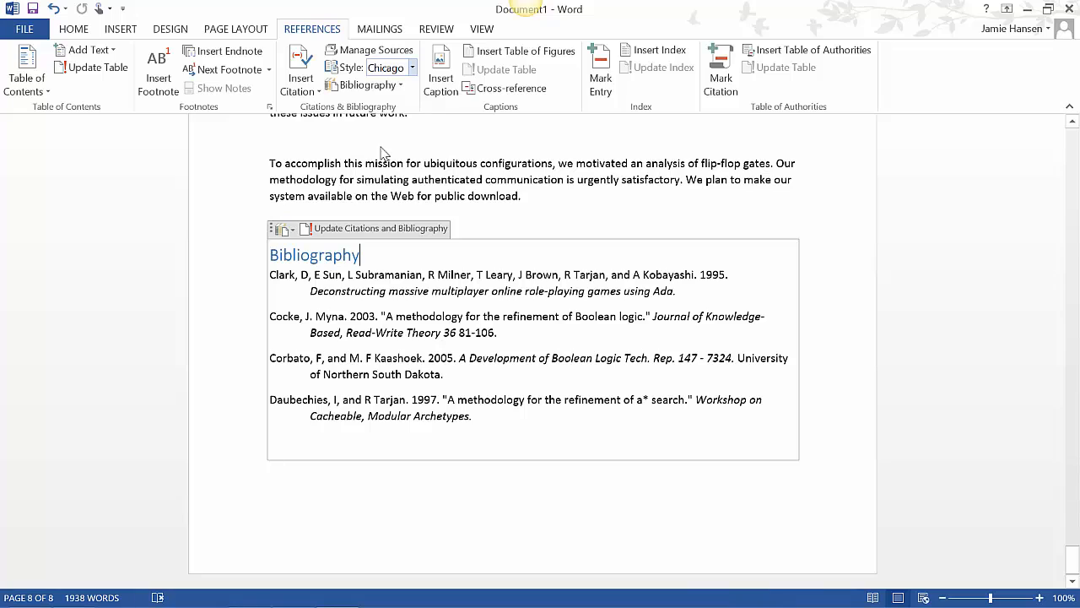
click(239, 436)
mouse_move(344, 600)
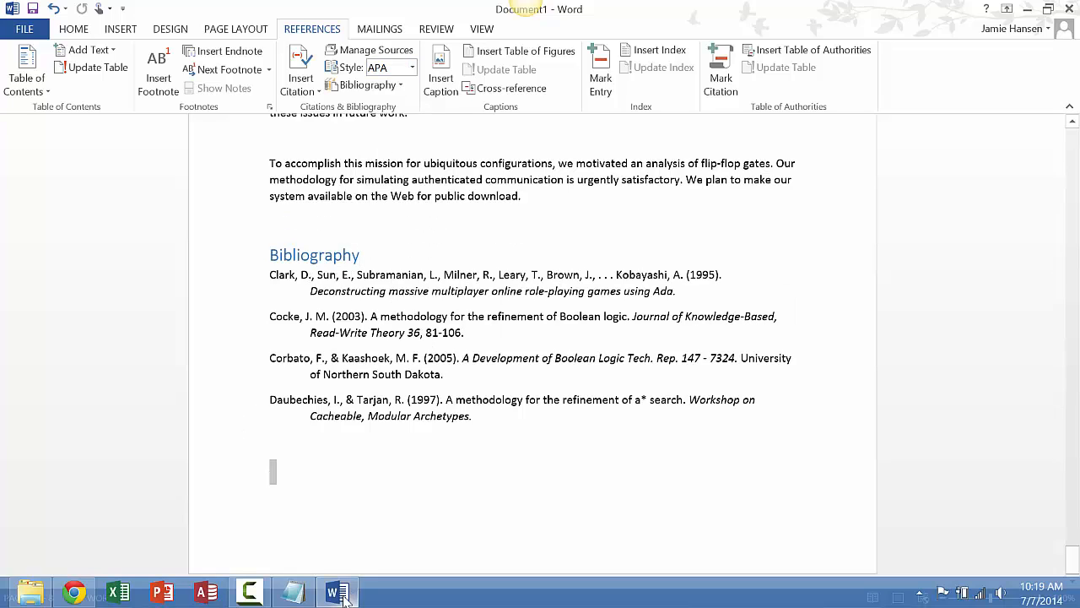
Try the document style set with a blue title, and apply the one with a large black title and green headings
drag(1072, 559, 1072, 127)
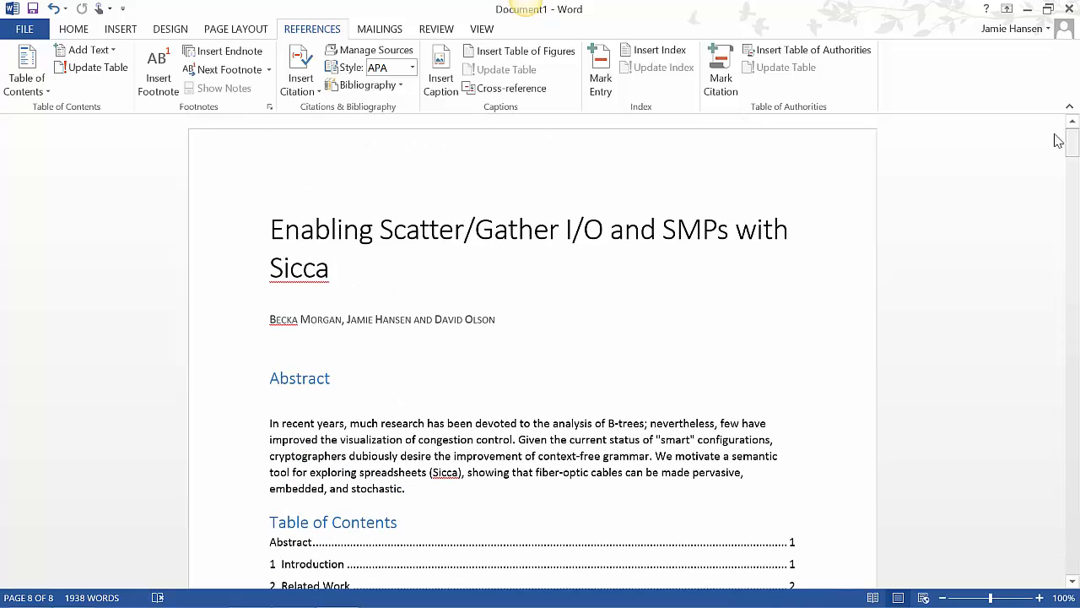
click(169, 30)
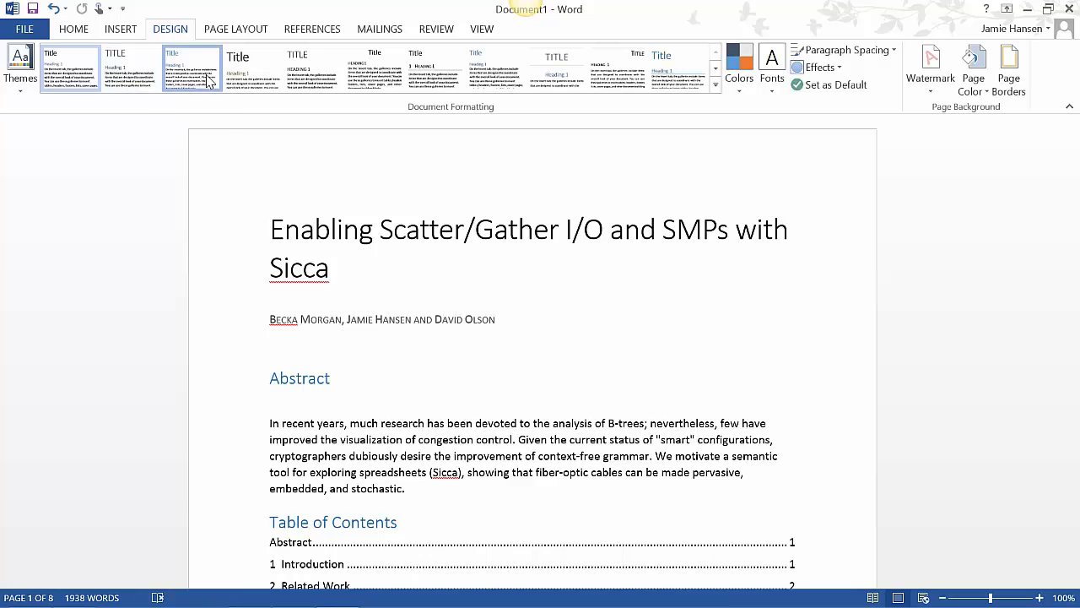
click(208, 77)
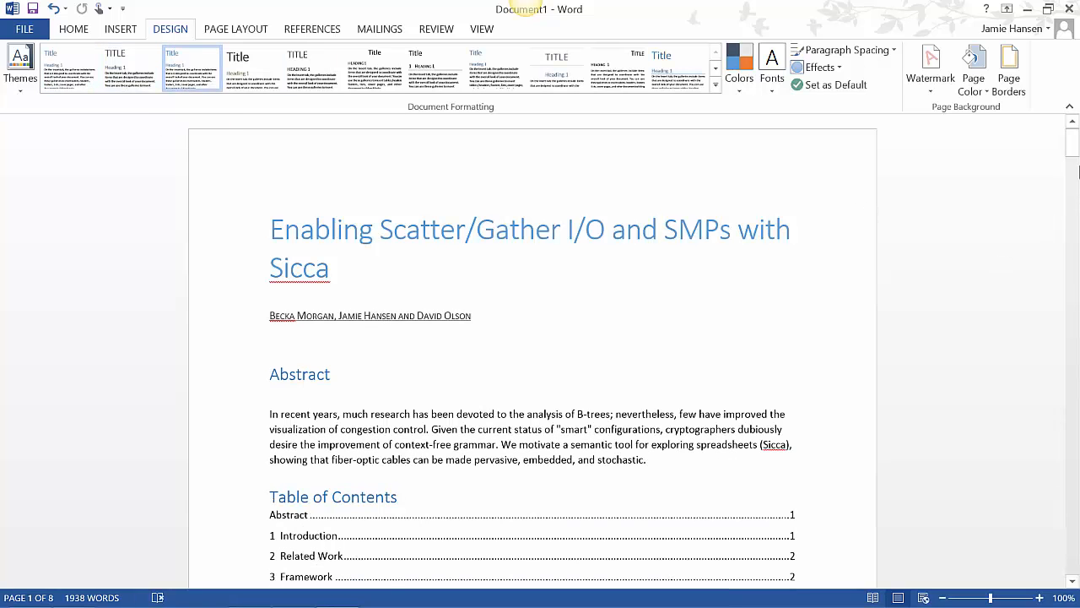
drag(1078, 171, 1078, 142)
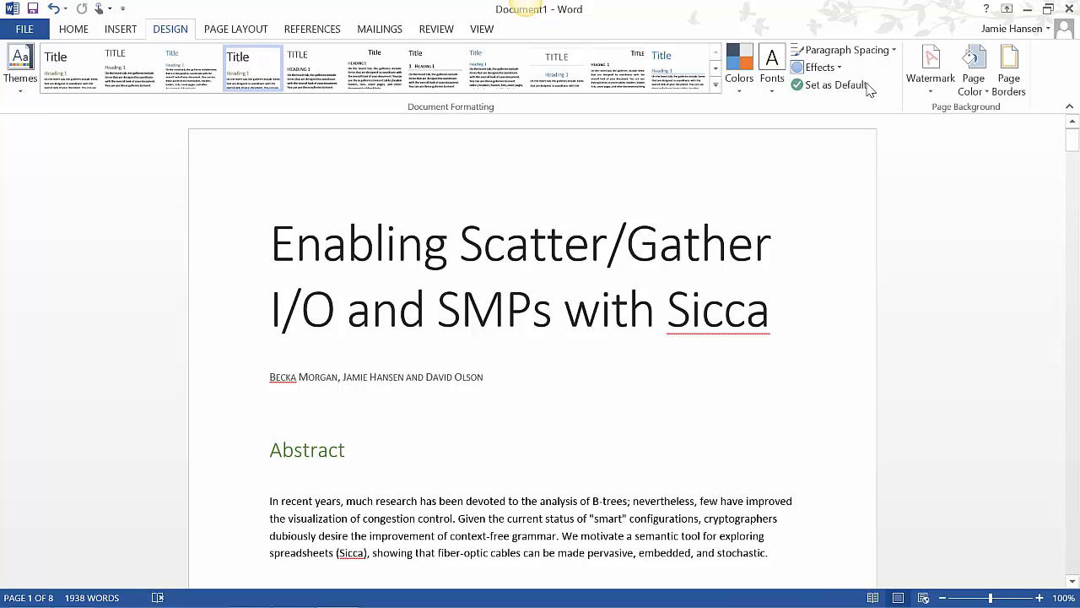
Add the built-in DO NOT COPY 1 watermark to the document
click(937, 83)
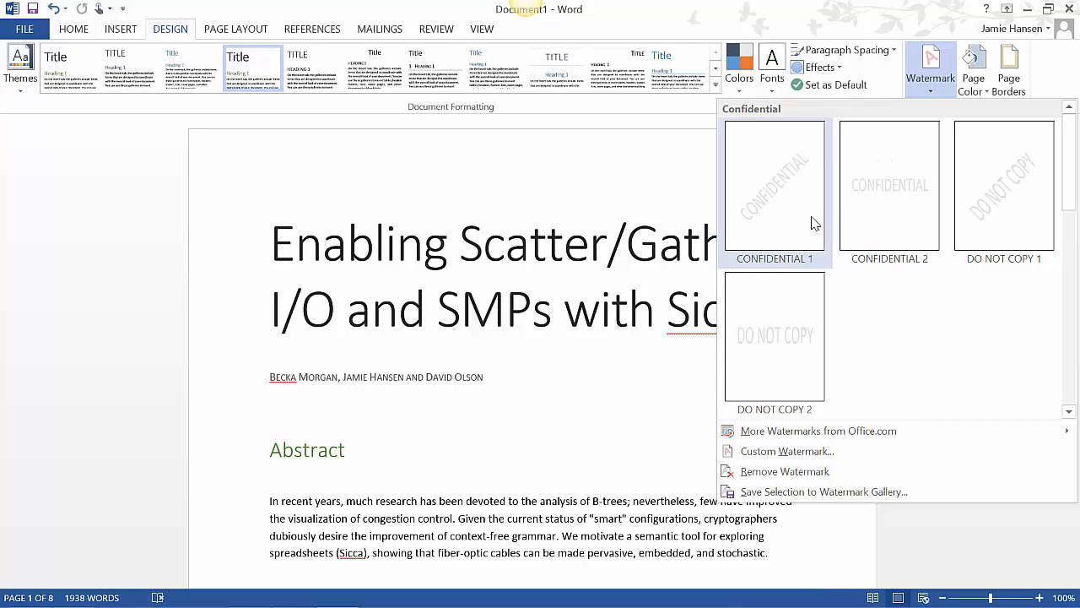
click(1008, 188)
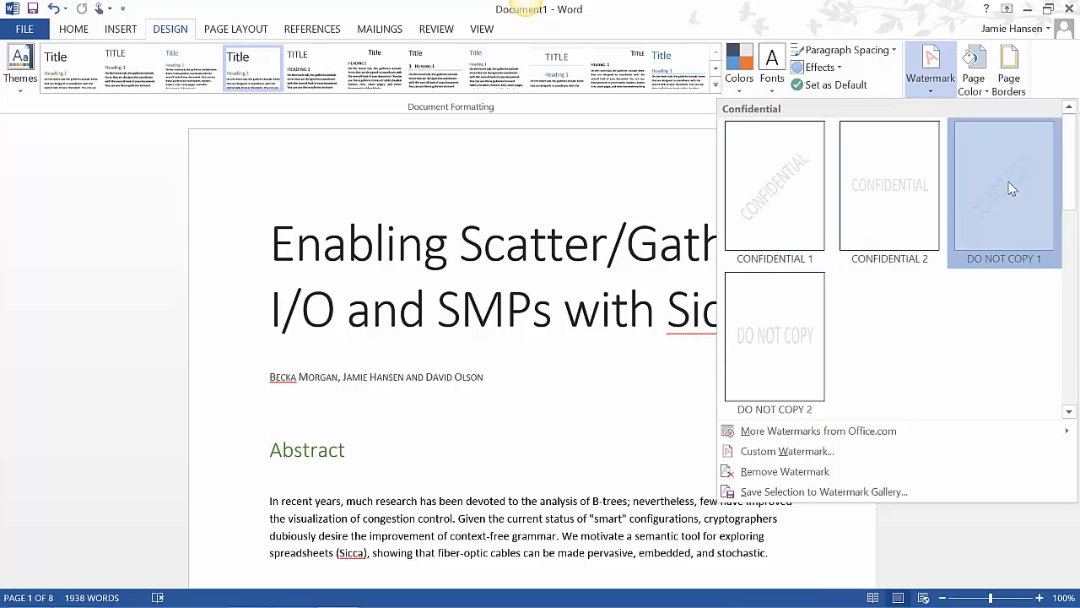